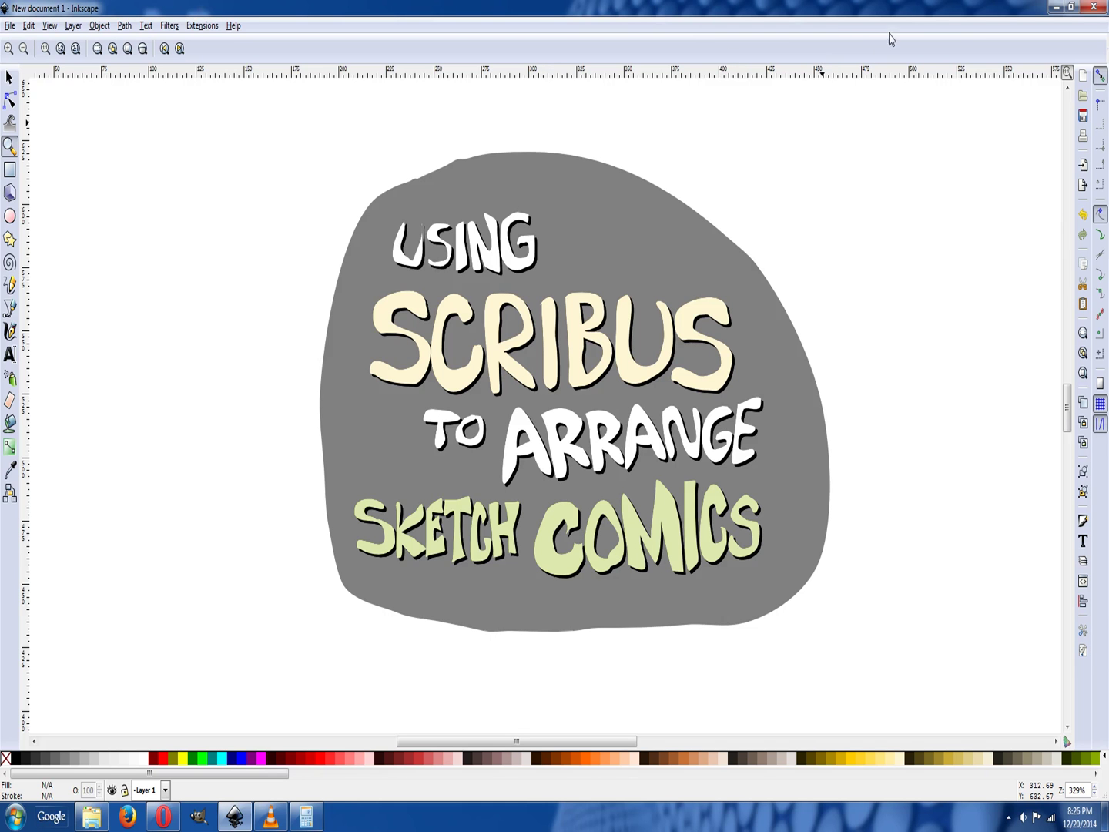
Minimize Inkscape, launch Scribus 1.4.4 from the desktop and dismiss the Ghostscript warning.
left_click(1055, 8)
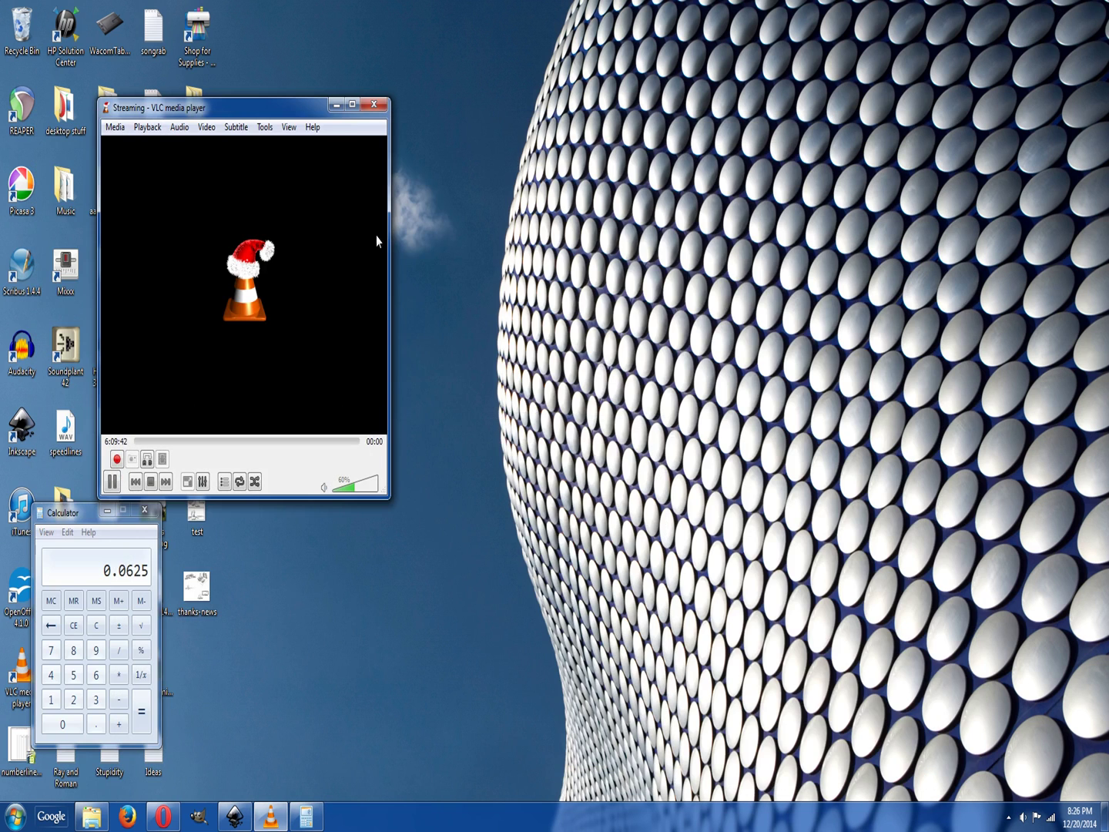
double_click(30, 267)
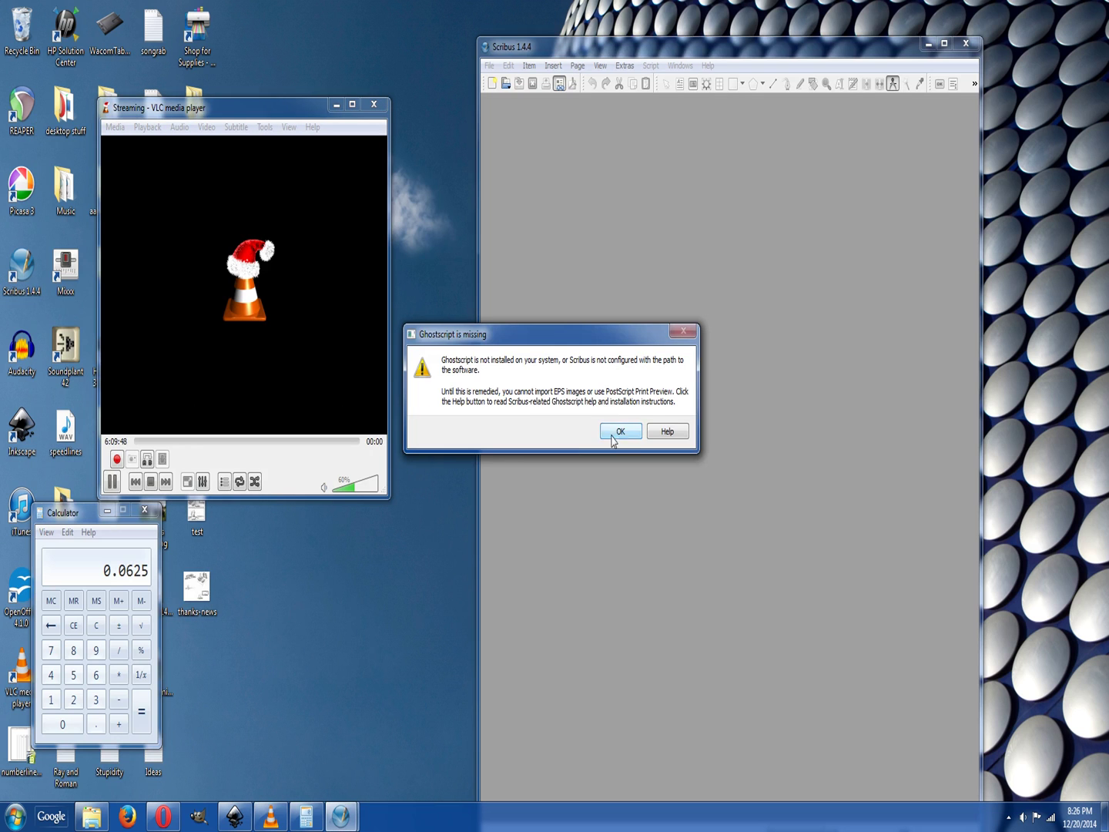
left_click(619, 431)
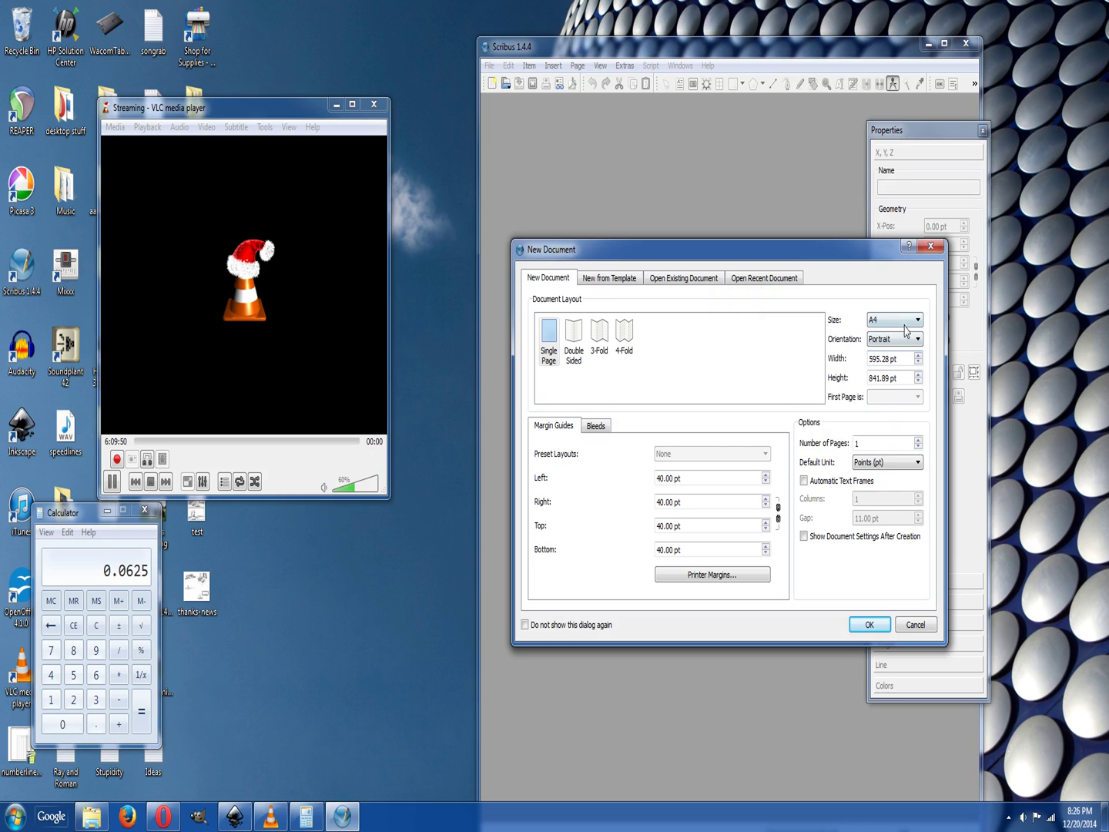
Set the new document's default unit to inches and its page size to 4 × 6.
left_click(889, 462)
left_click(878, 487)
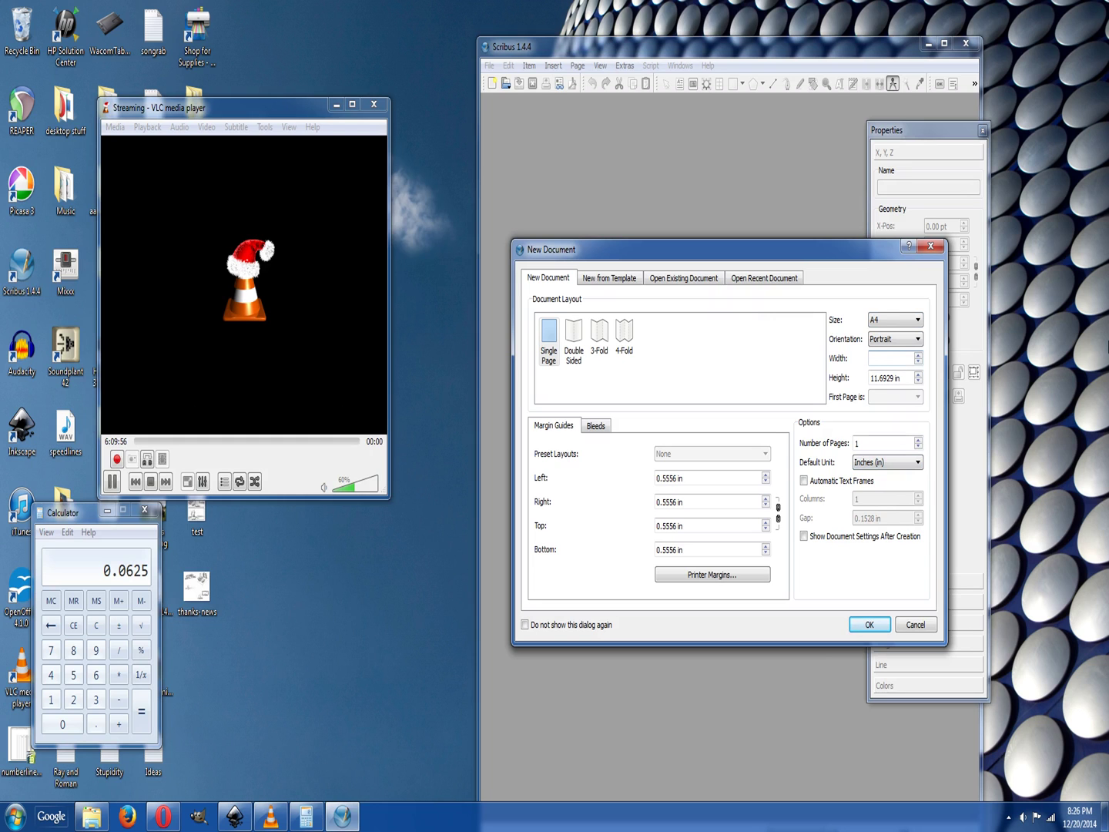
type("4")
key("Tab")
type("6")
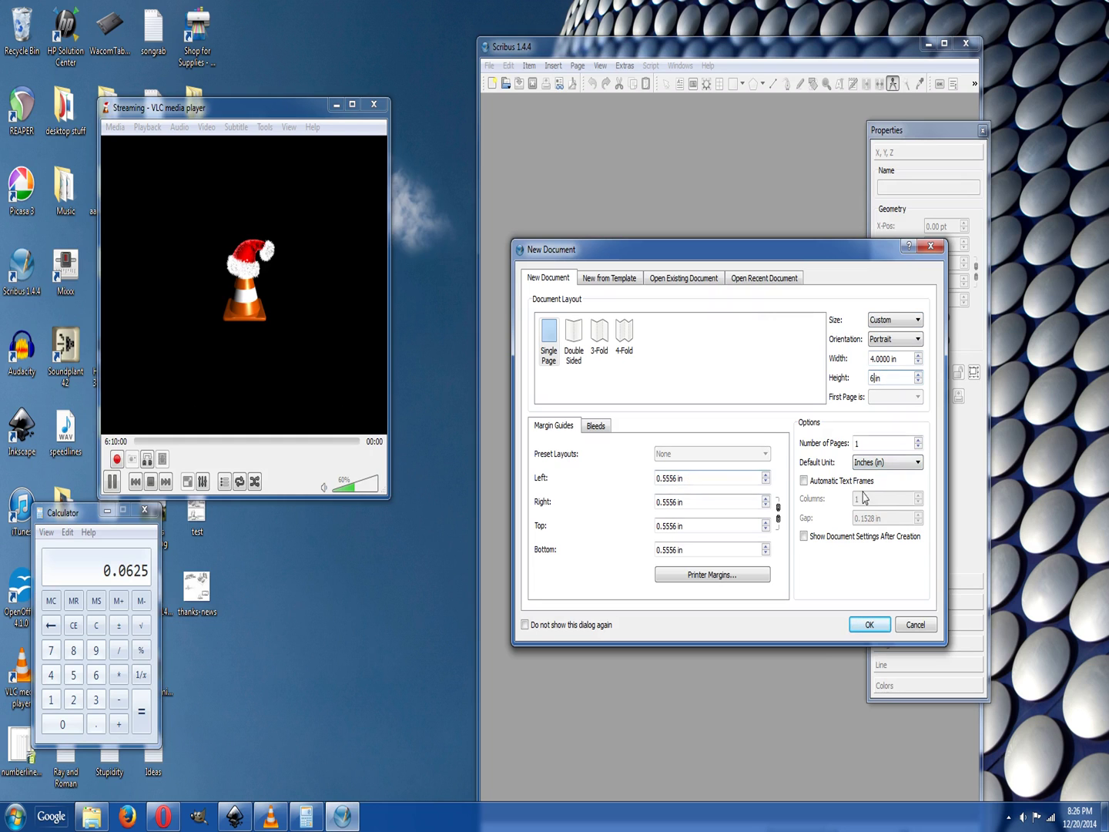
Link all margins at 0.125 inch and create the document.
left_click(778, 512)
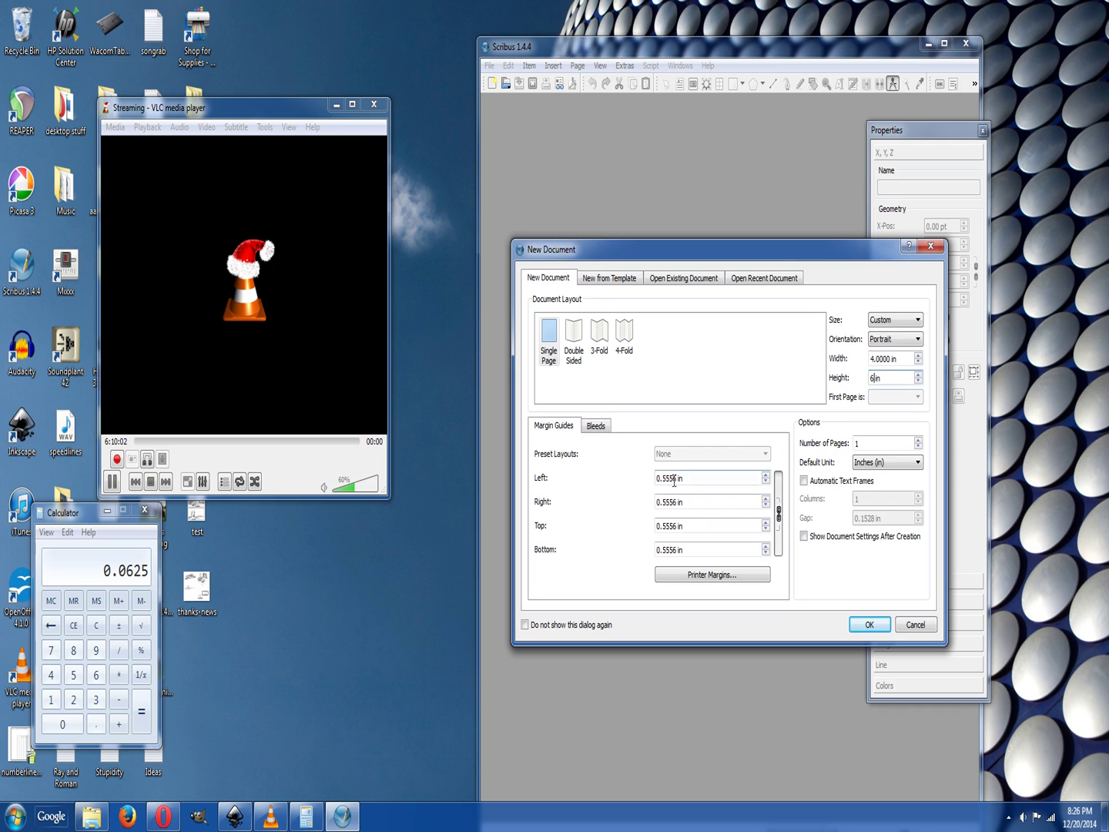
left_click_drag(678, 480, 523, 481)
type(".")
key("Tab")
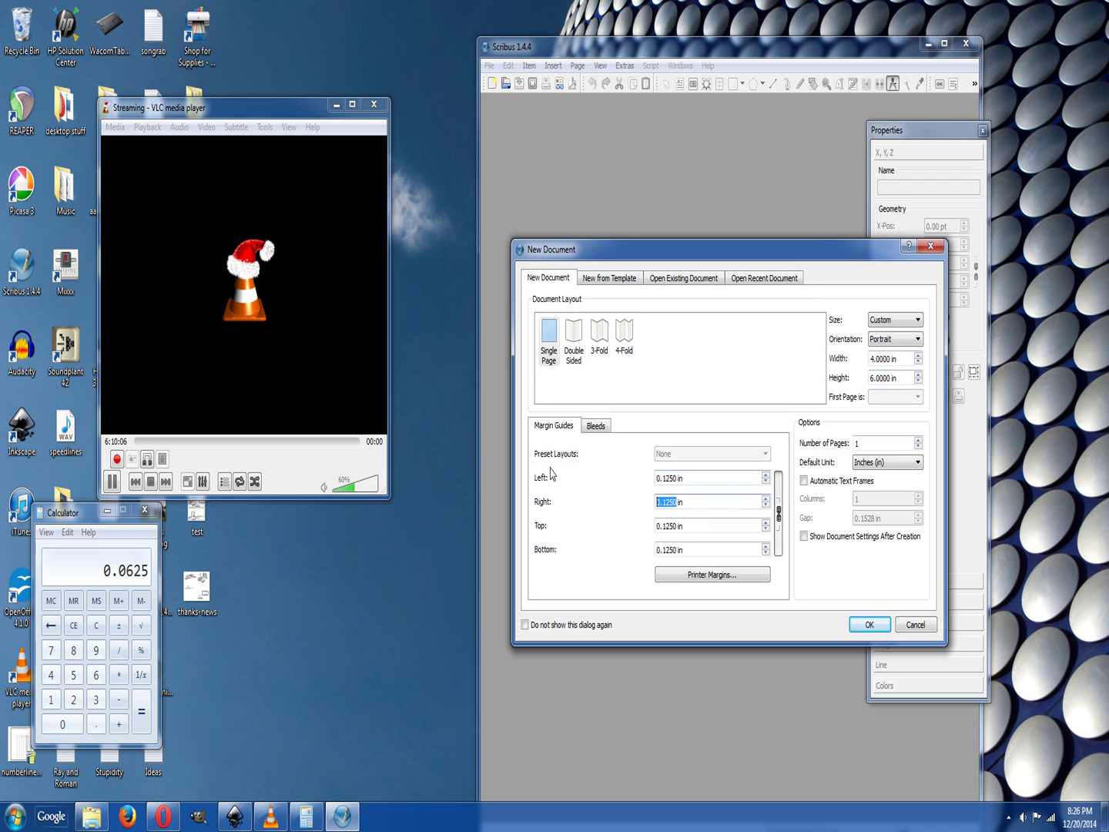
left_click(869, 624)
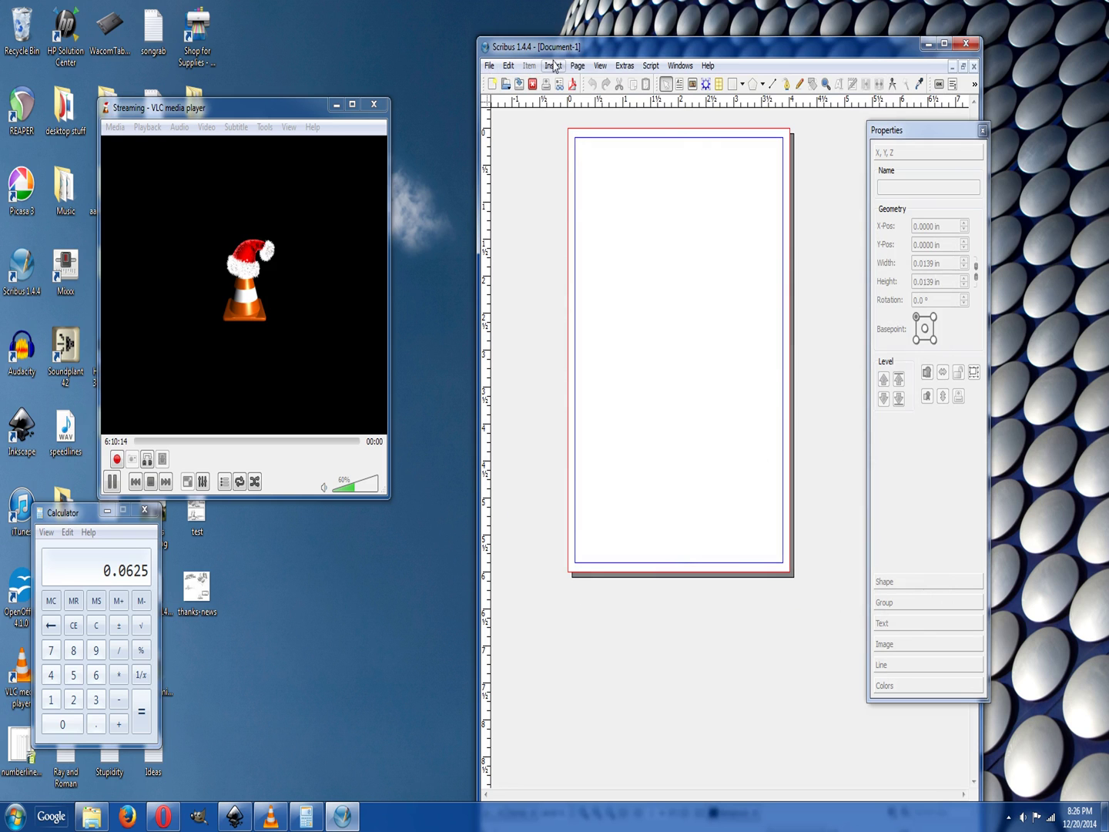
In Manage Guides' Column/Row tab, set one horizontal and one vertical guide.
left_click(579, 66)
mouse_move(601, 70)
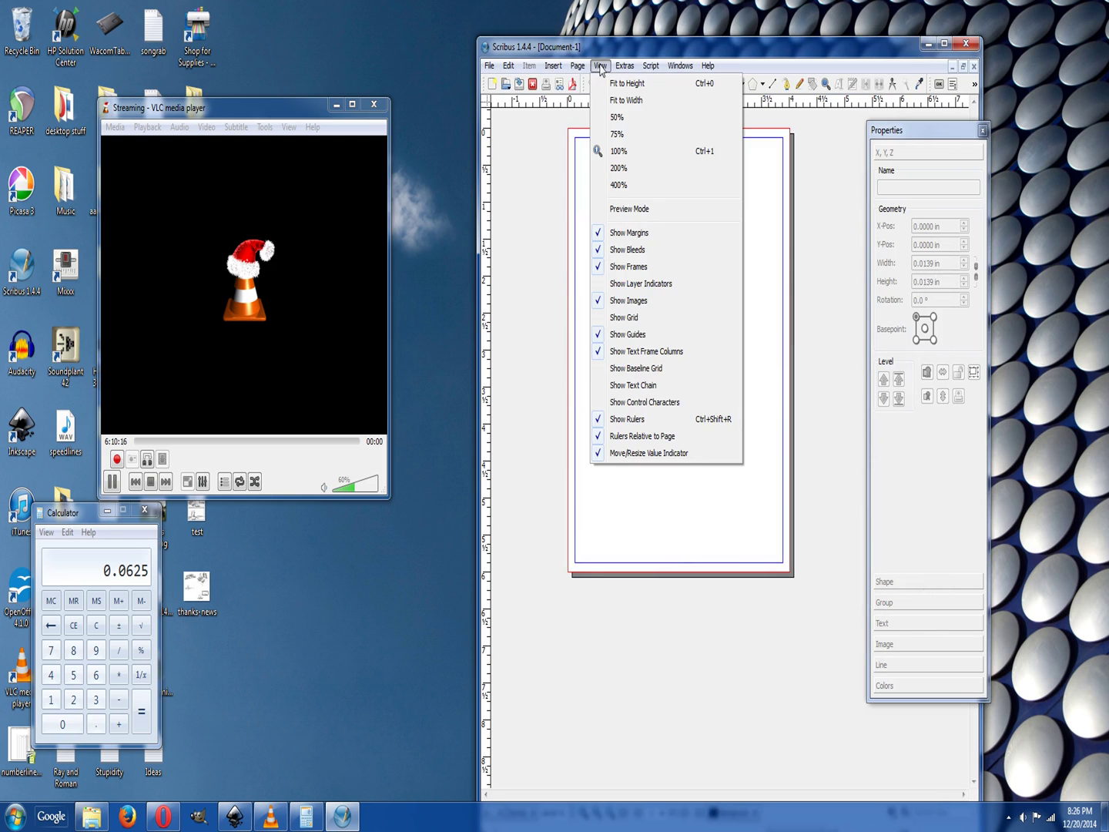
mouse_move(546, 70)
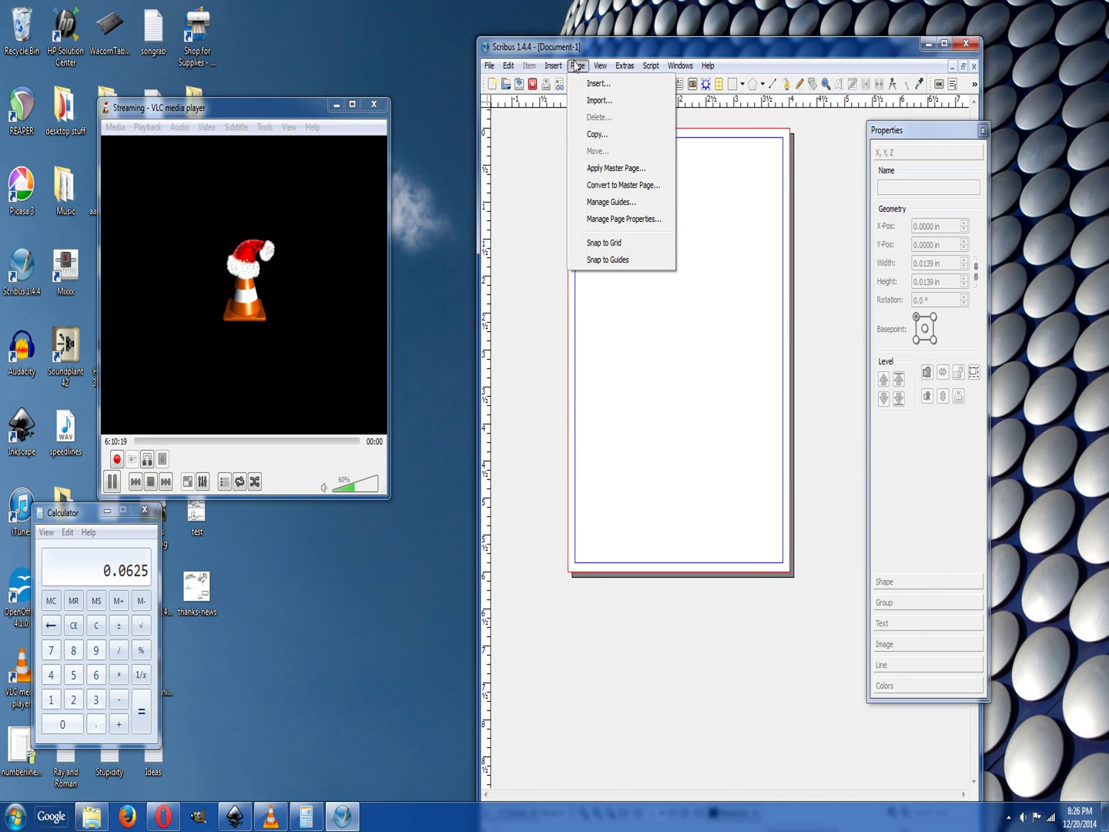
left_click(607, 202)
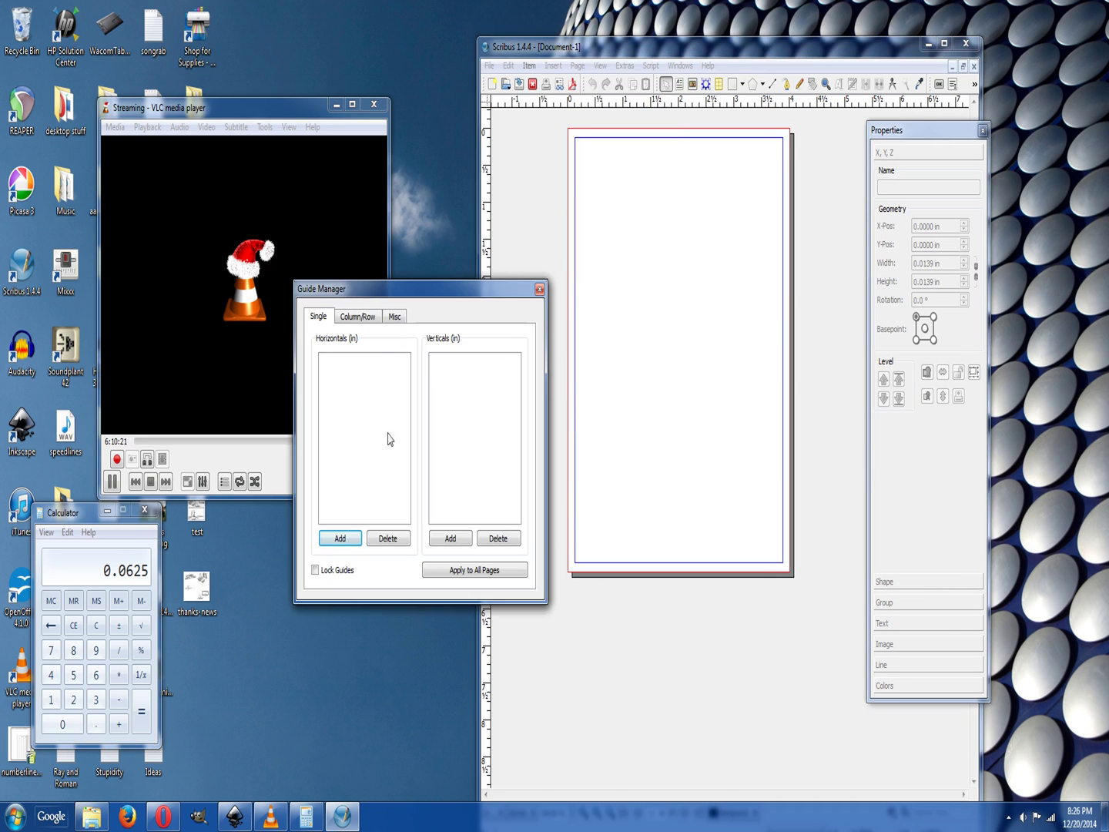
left_click(360, 316)
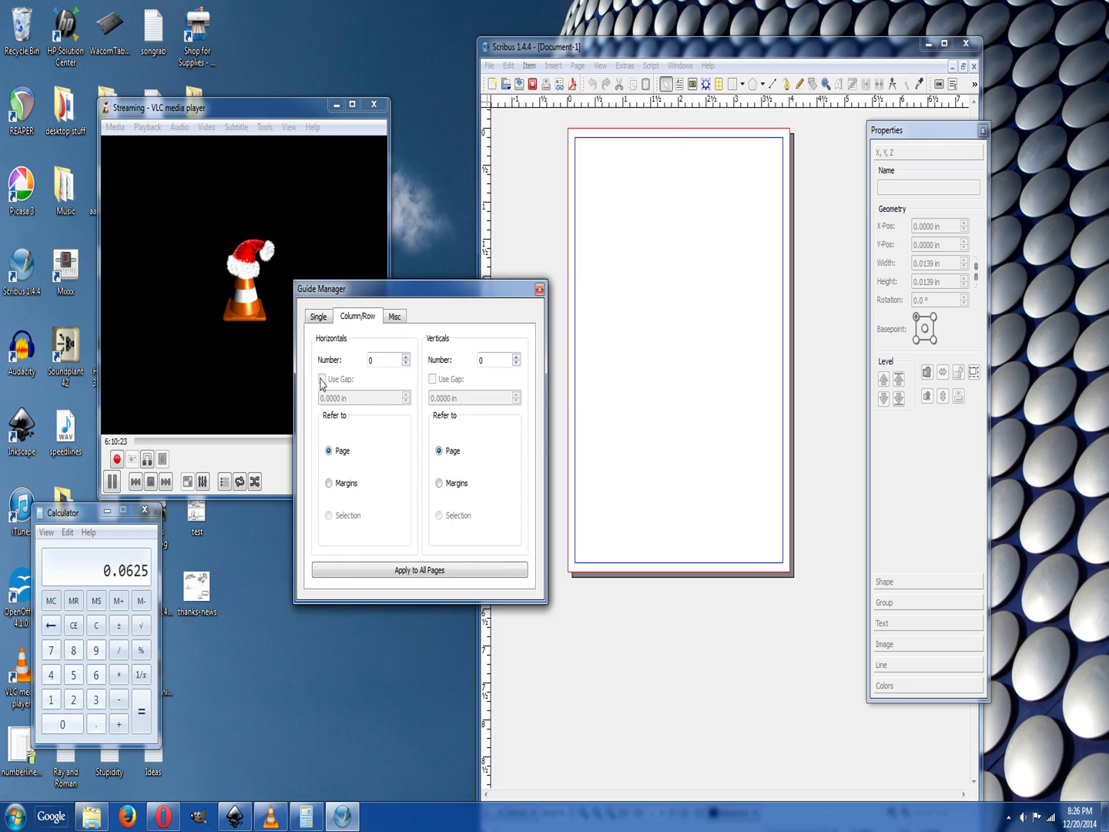
left_click(406, 357)
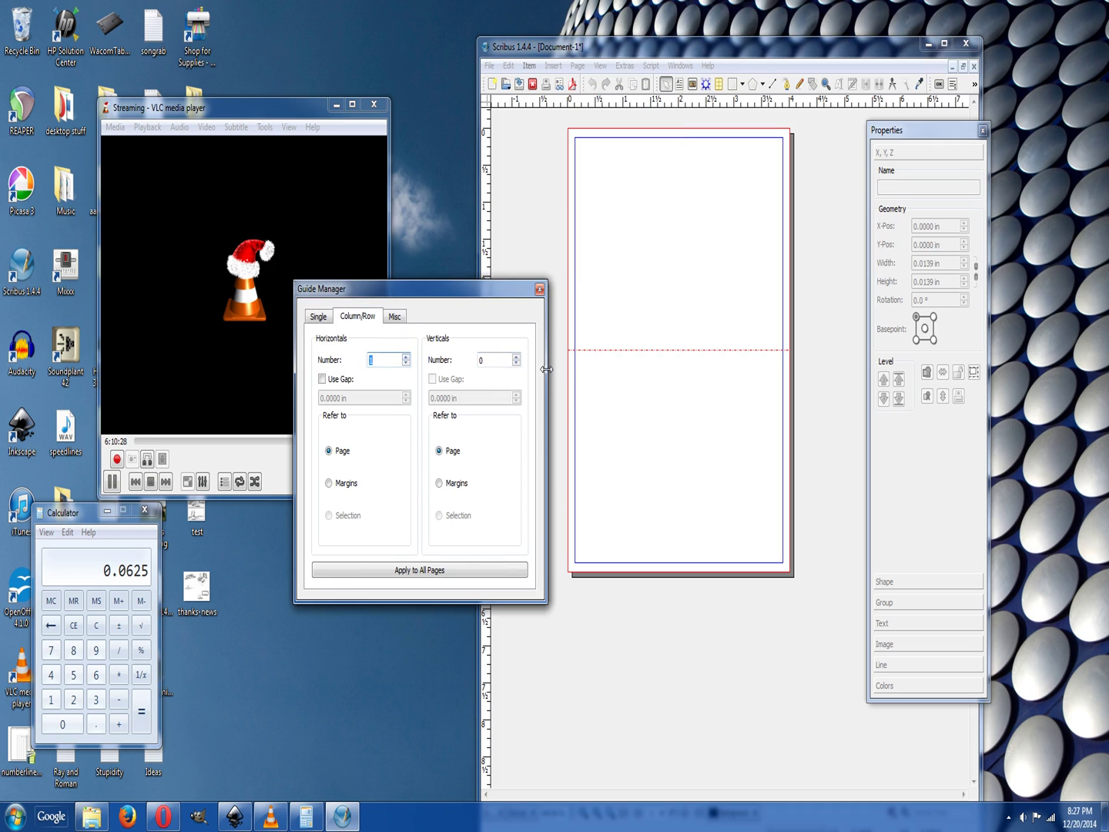
left_click(516, 356)
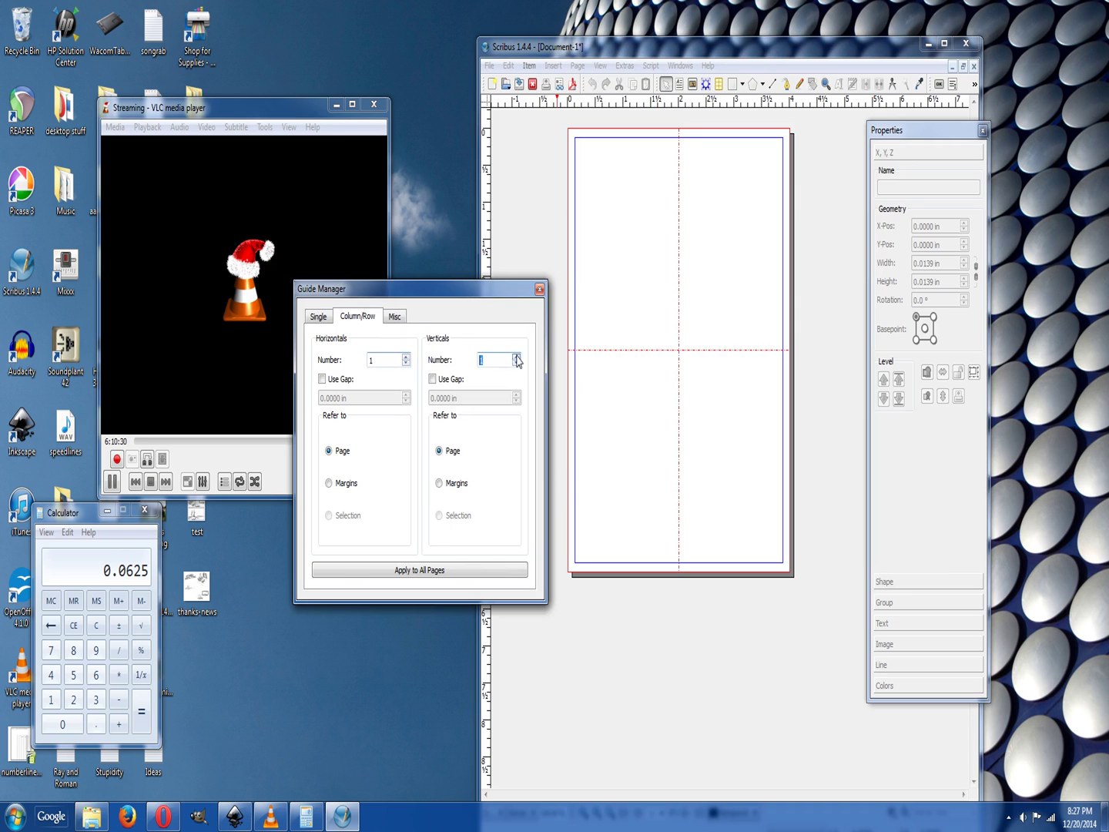
Enable Use Gap for both guide directions with a 0.125 inch gap each.
left_click(322, 379)
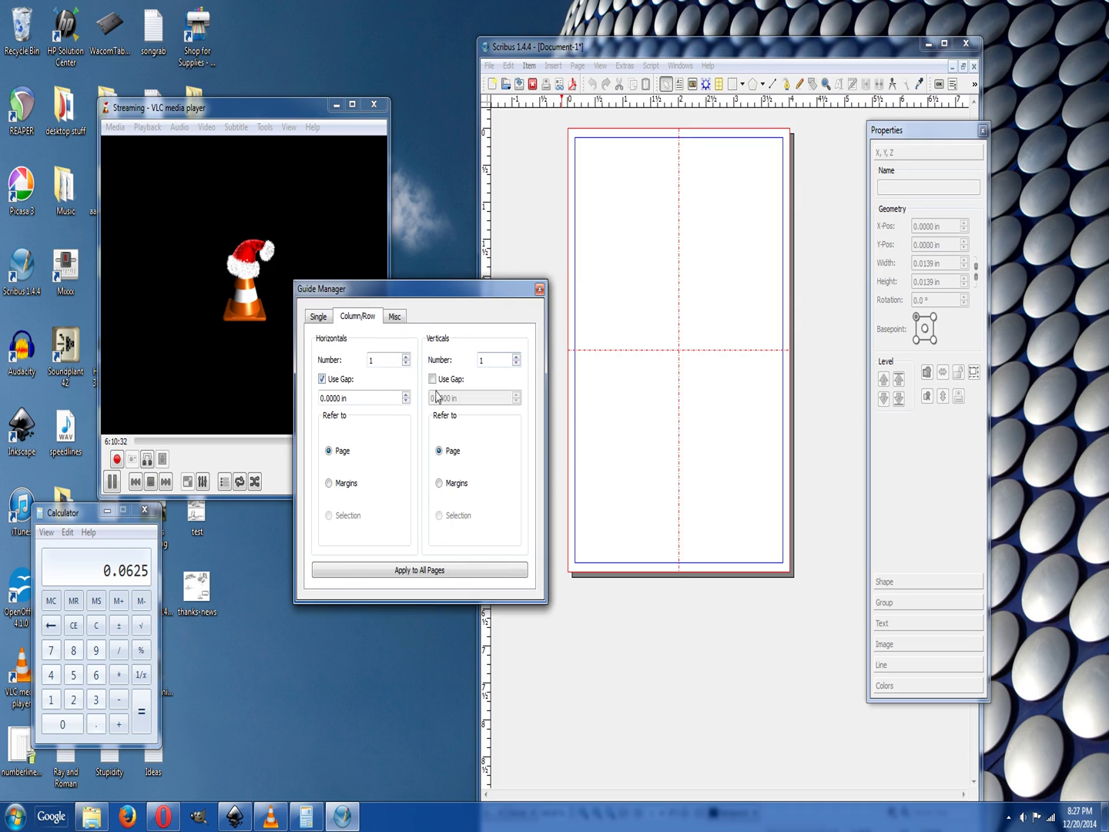
left_click(432, 379)
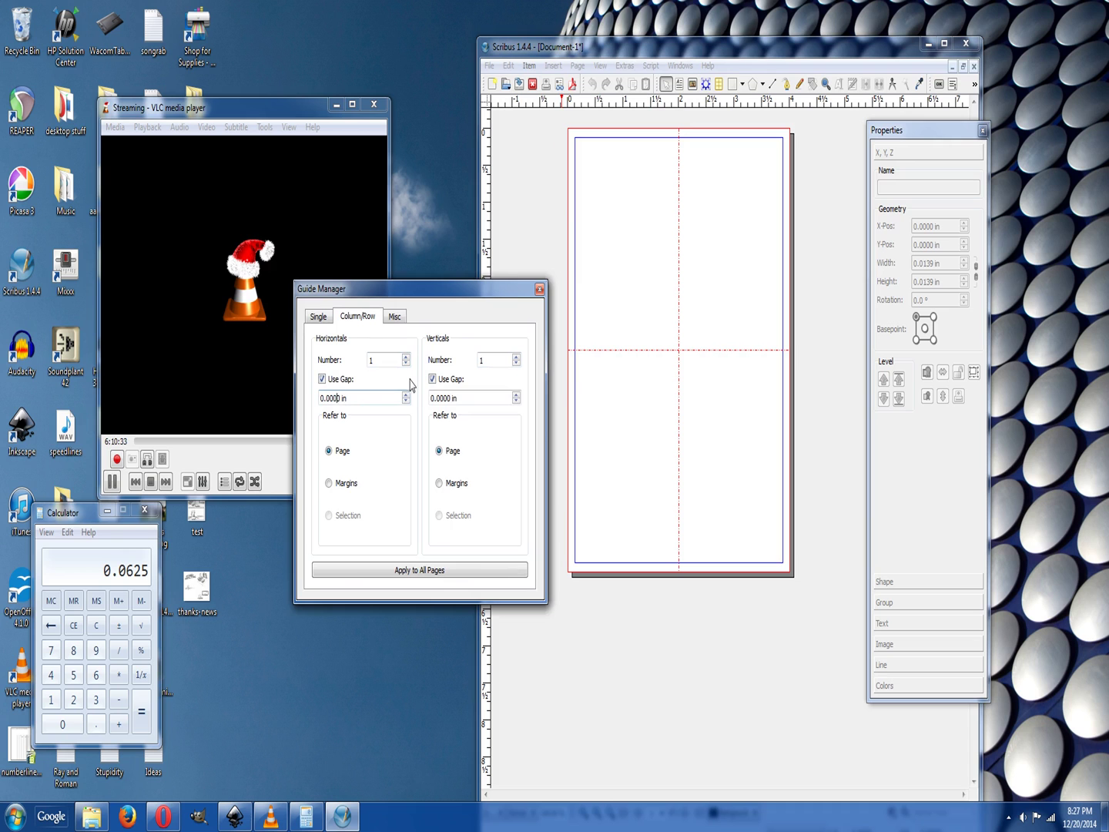
key("BackSpace")
key("BackSpace")
key("BackSpace")
type("125")
key("Return")
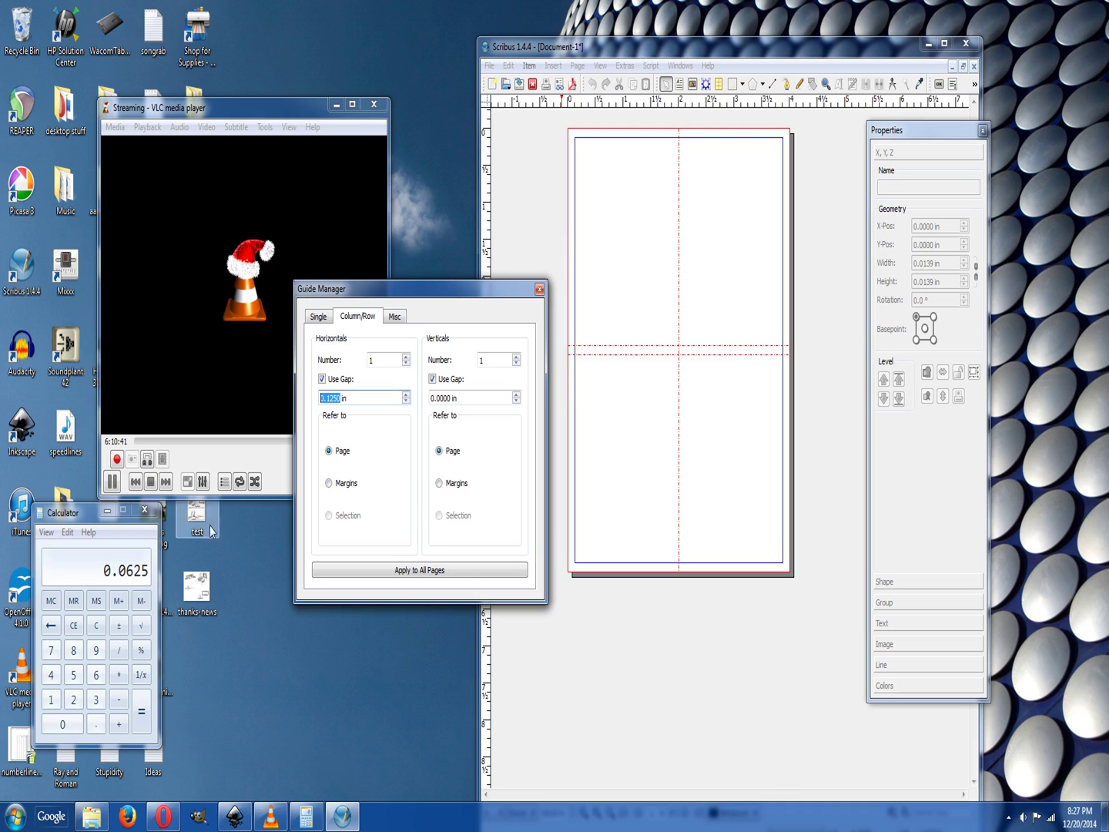
left_click(450, 399)
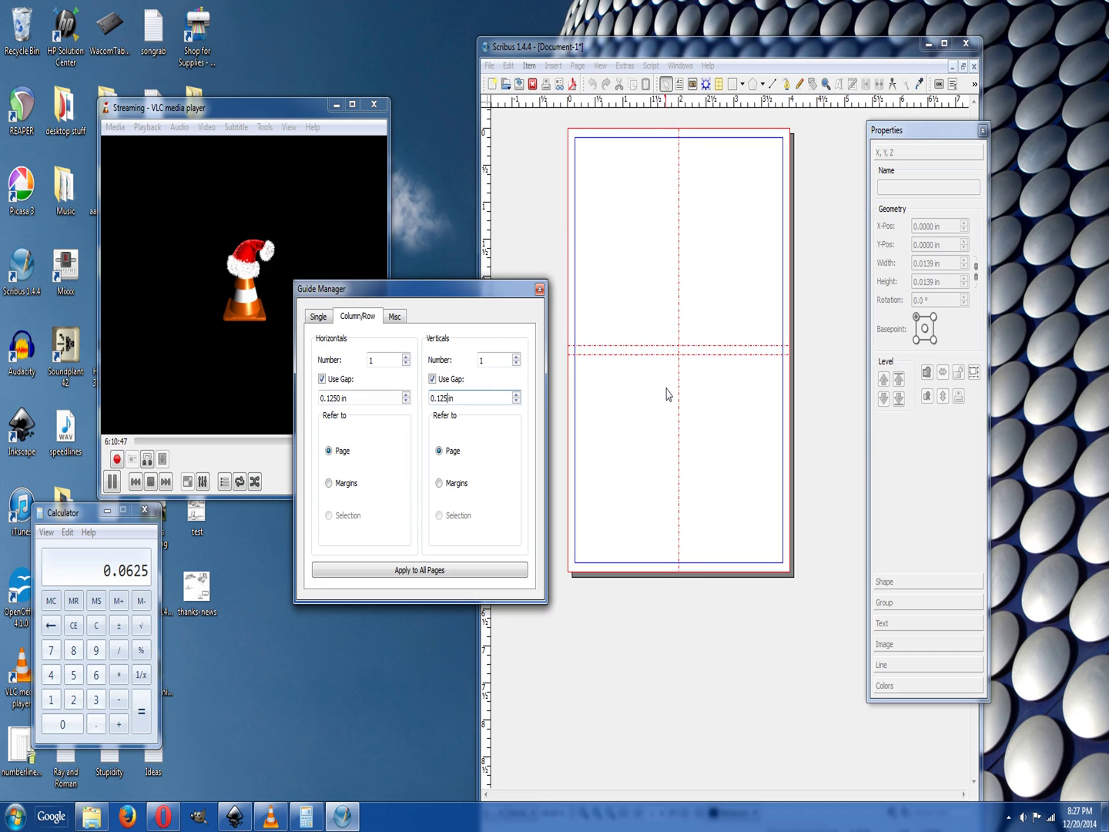
key("Return")
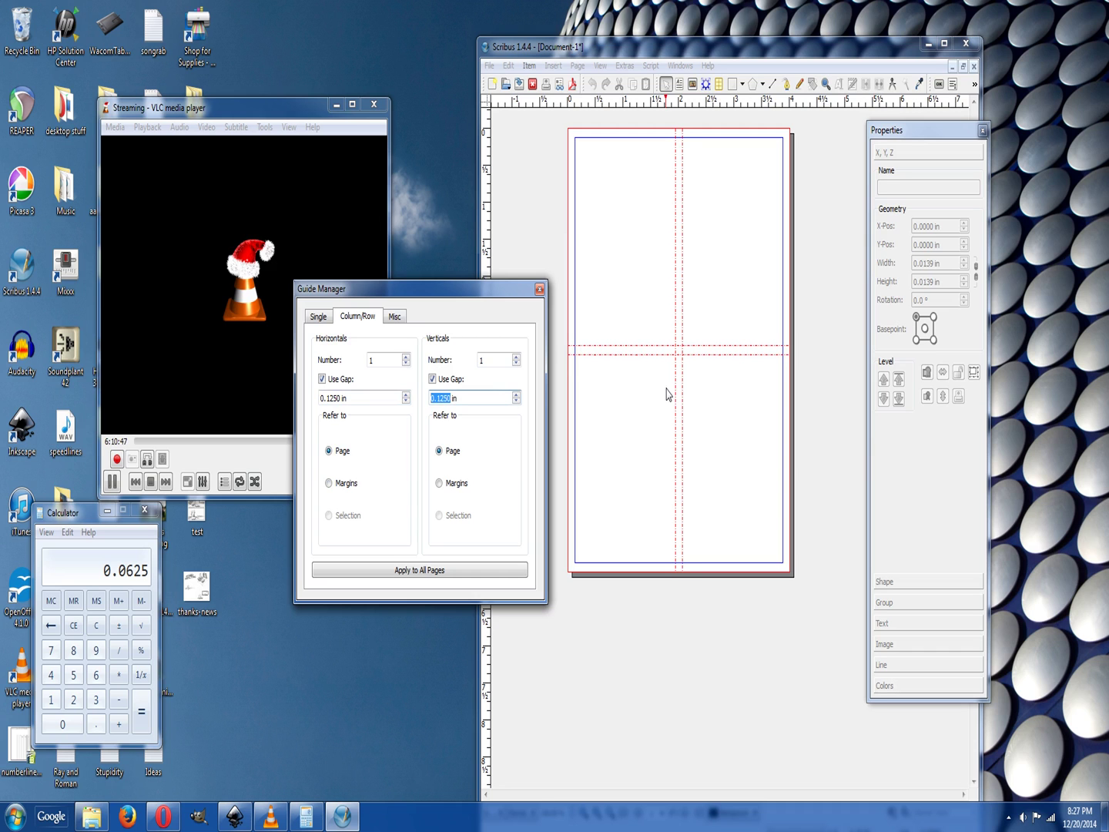
left_click(328, 319)
Back on the Column/Row tab, raise the horizontal and vertical guide counts with the spin boxes.
left_click(391, 319)
left_click(365, 317)
left_click_drag(406, 359, 406, 362)
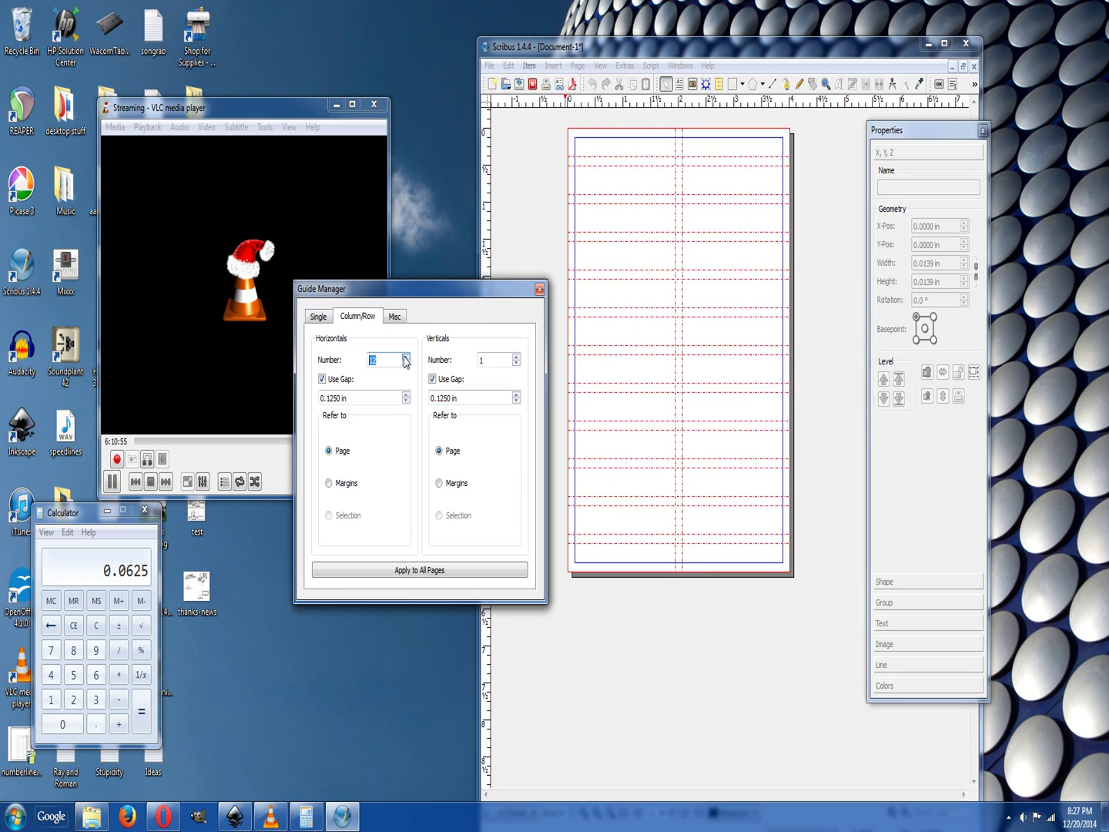
left_click_drag(516, 359, 516, 365)
left_click(516, 358)
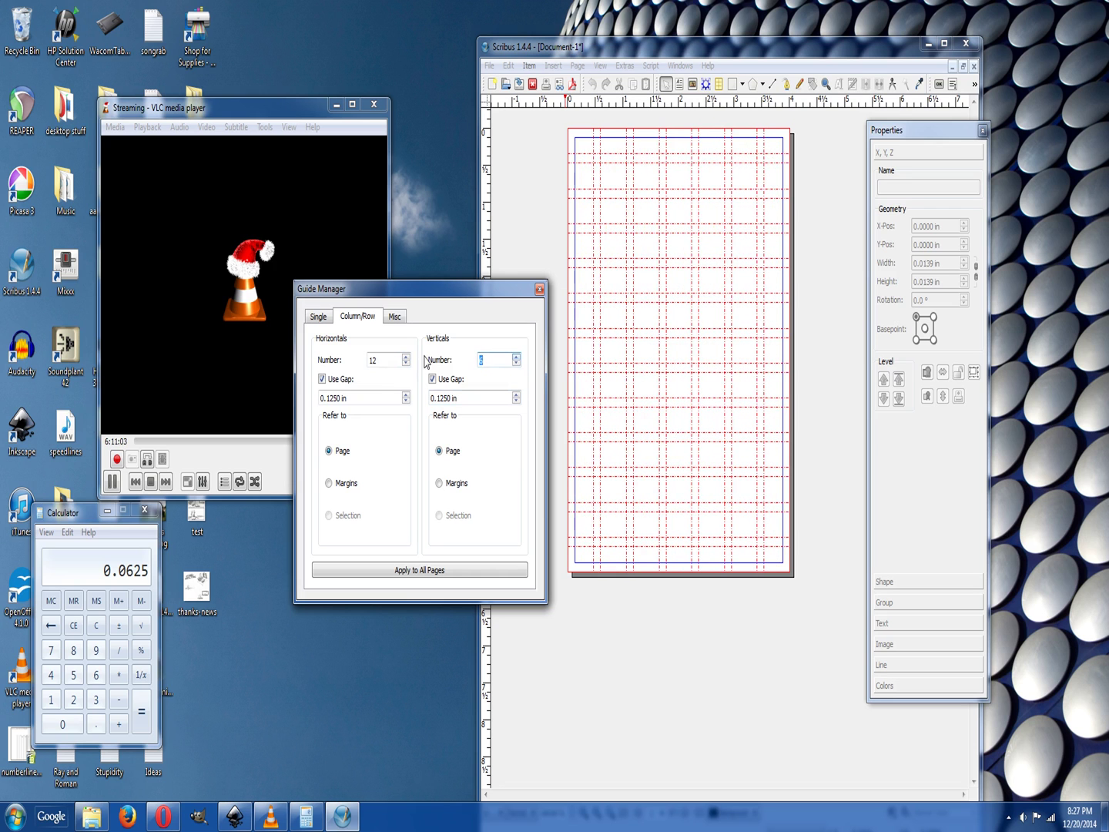
left_click_drag(406, 364, 406, 368)
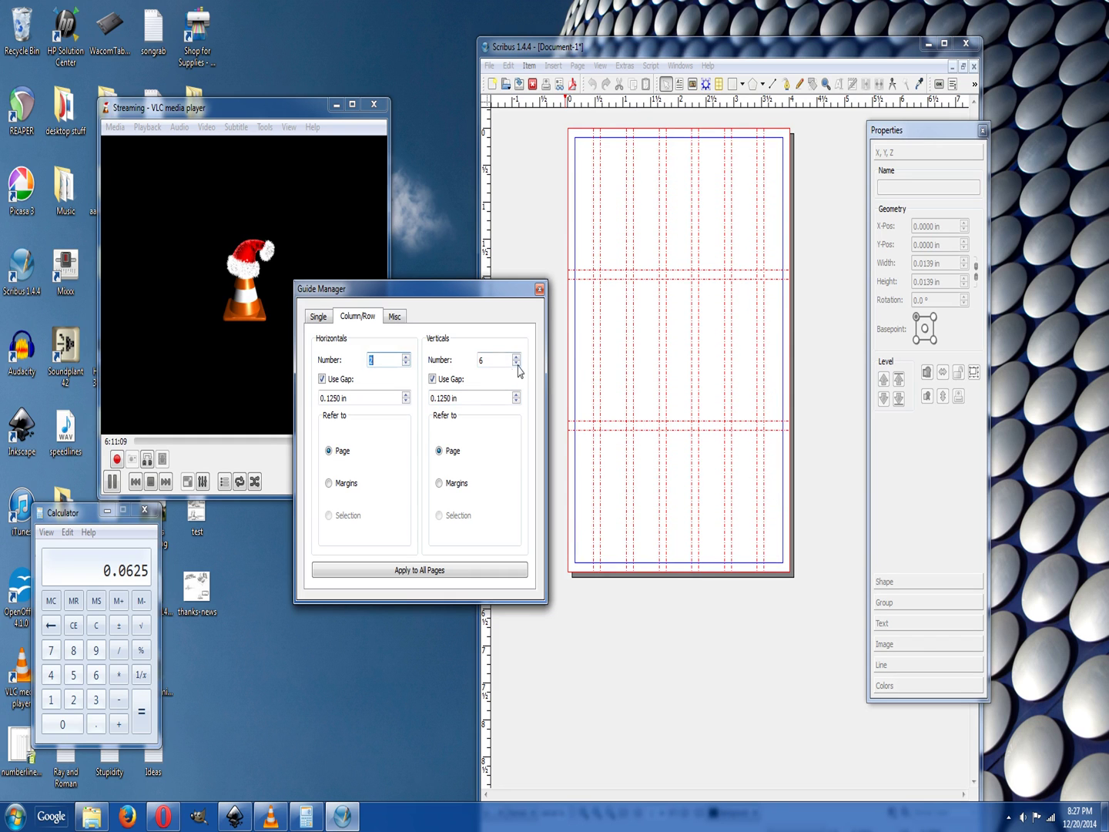
Adjust the vertical guide count with the spin arrows, ending at 12 horizontal and 12 vertical.
left_click_drag(516, 364, 516, 364)
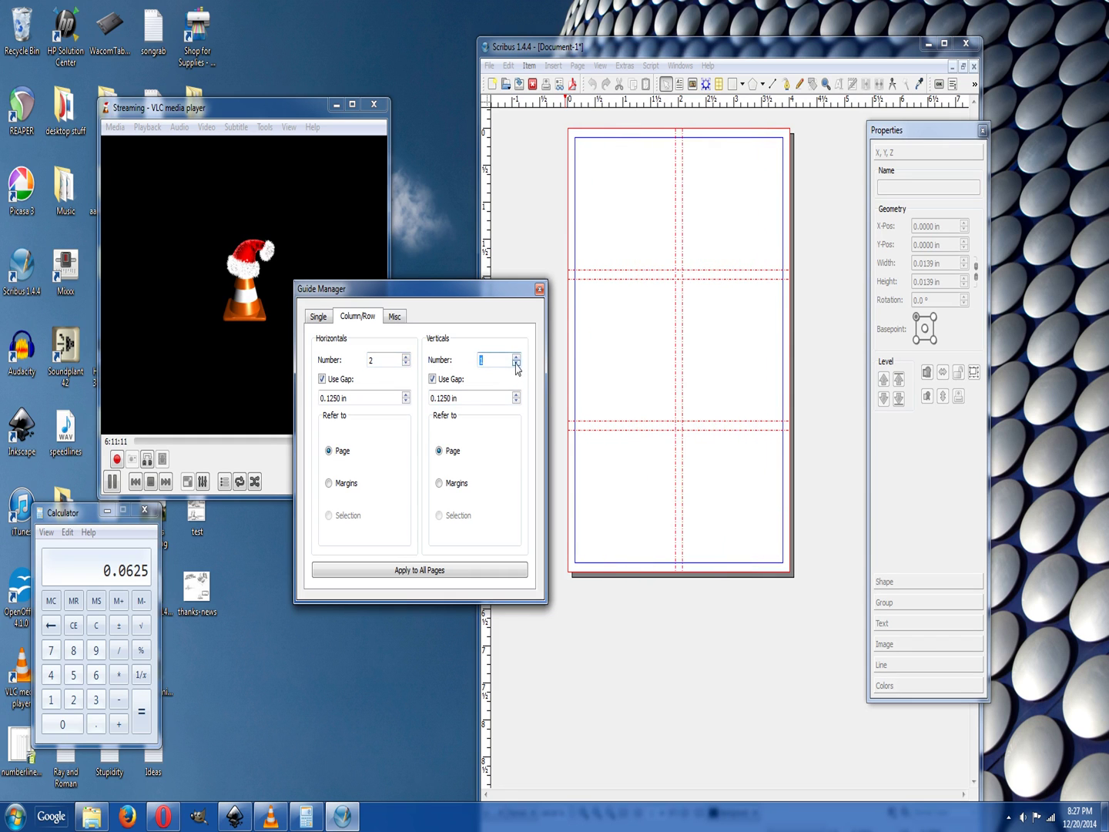
left_click(514, 356)
left_click(515, 355)
left_click(517, 364)
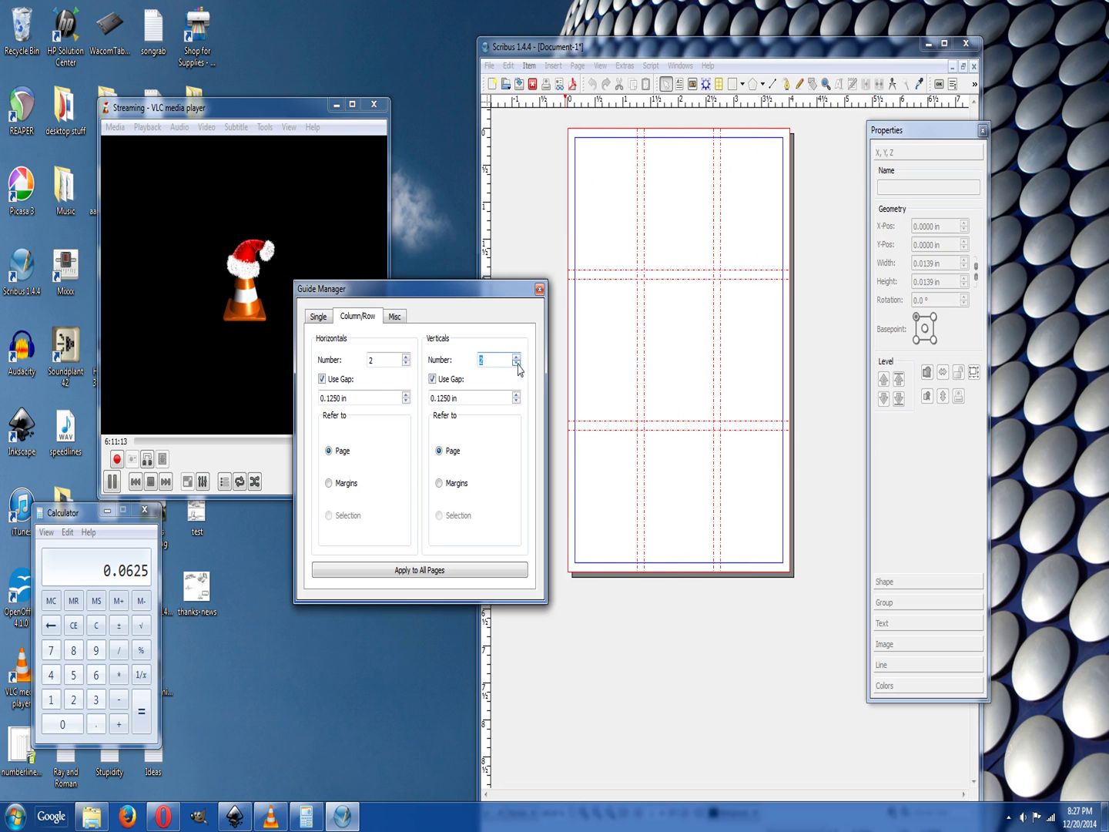
left_click(517, 365)
scroll(516, 362, "up", 11)
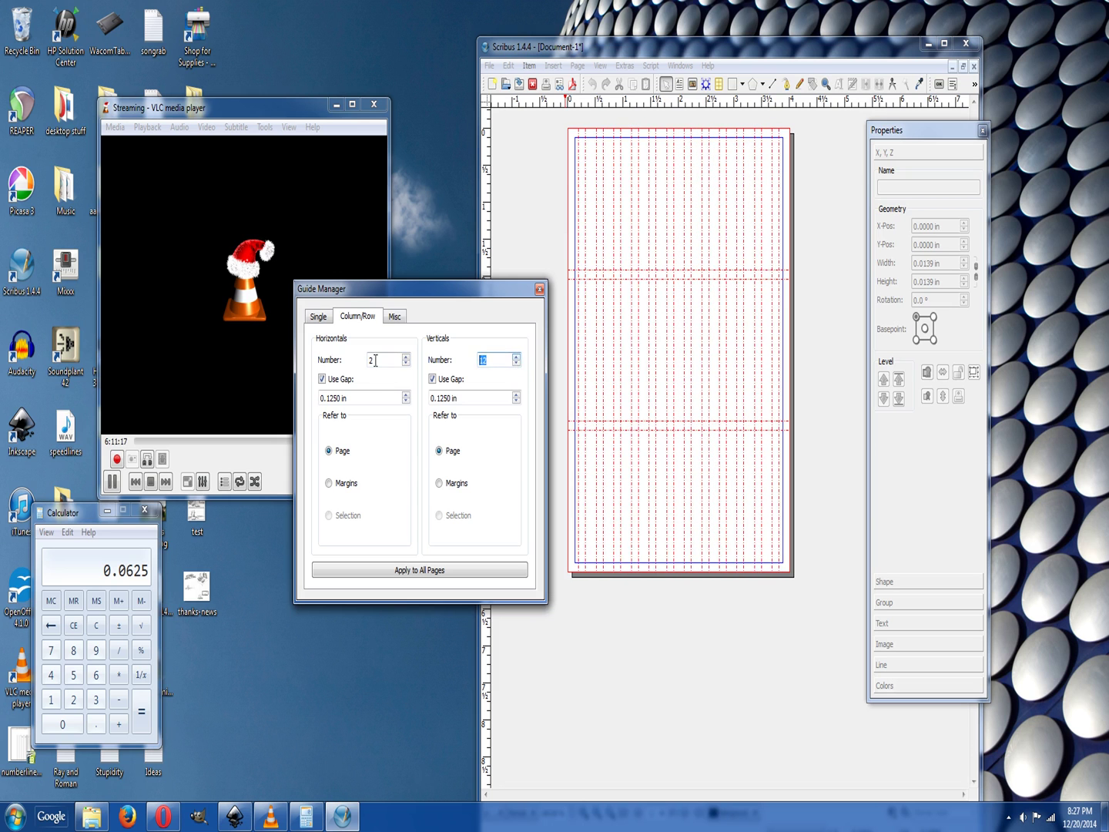
scroll(406, 360, "up", 6)
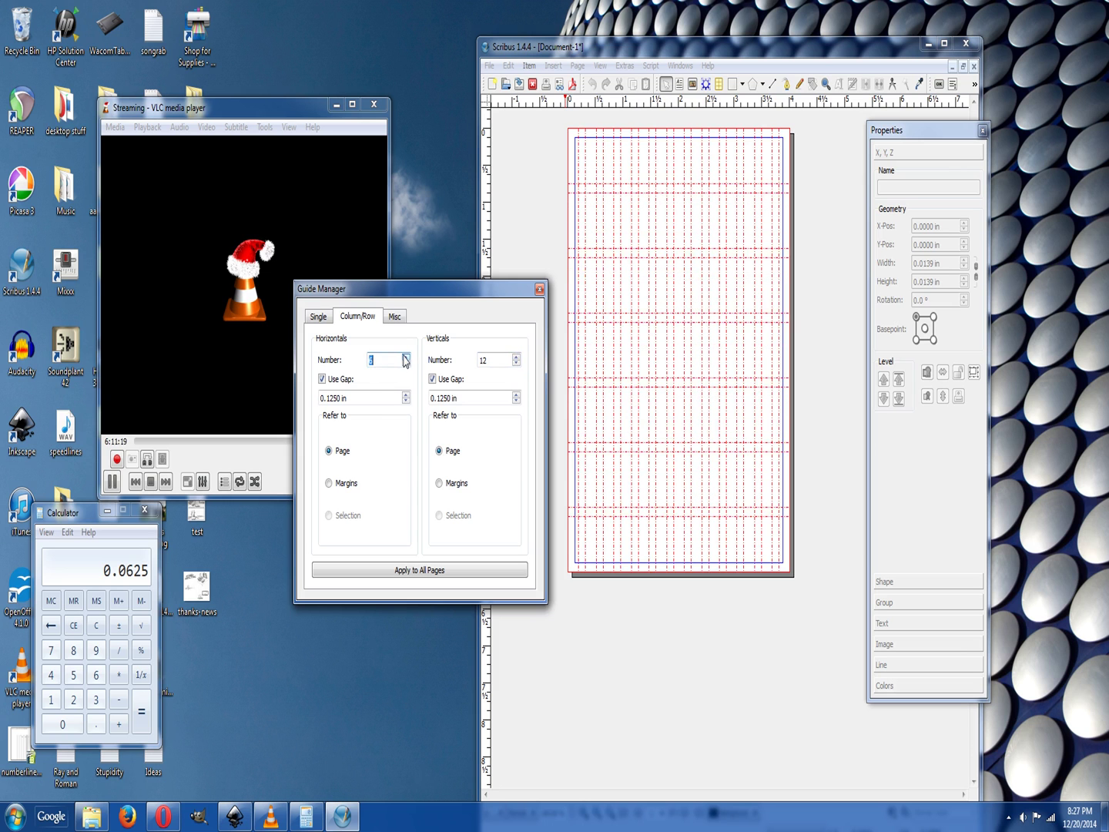
scroll(406, 361, "up", 7)
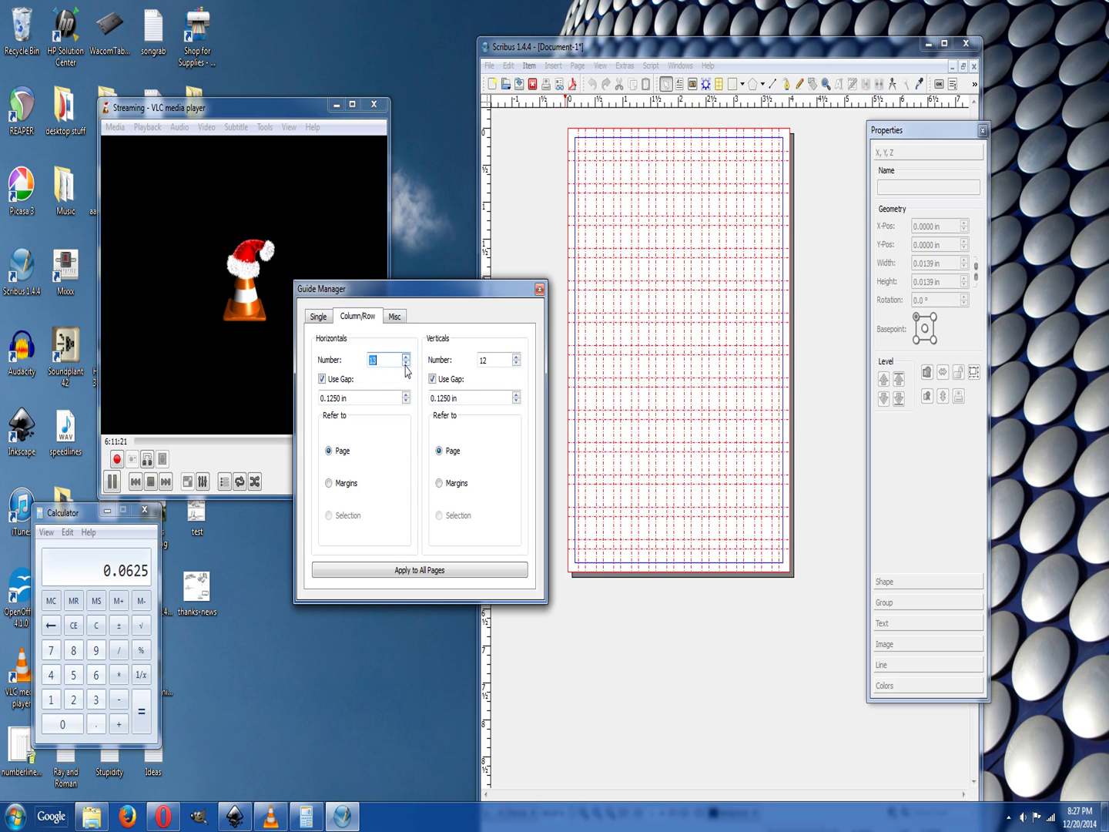
scroll(406, 366, "down", 1)
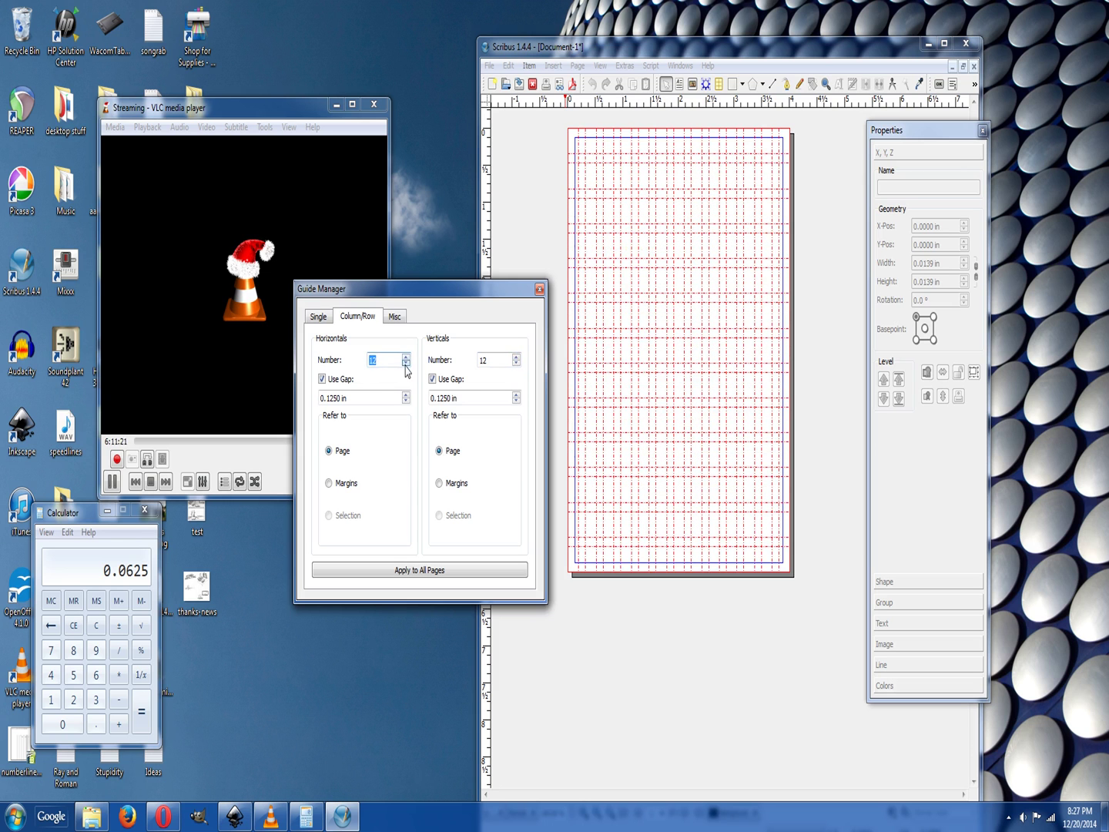
Turn on Snap to Guides and draw image frame Image1 at 0.125 in offsets, 3.75 × 1.6346 in.
left_click(694, 84)
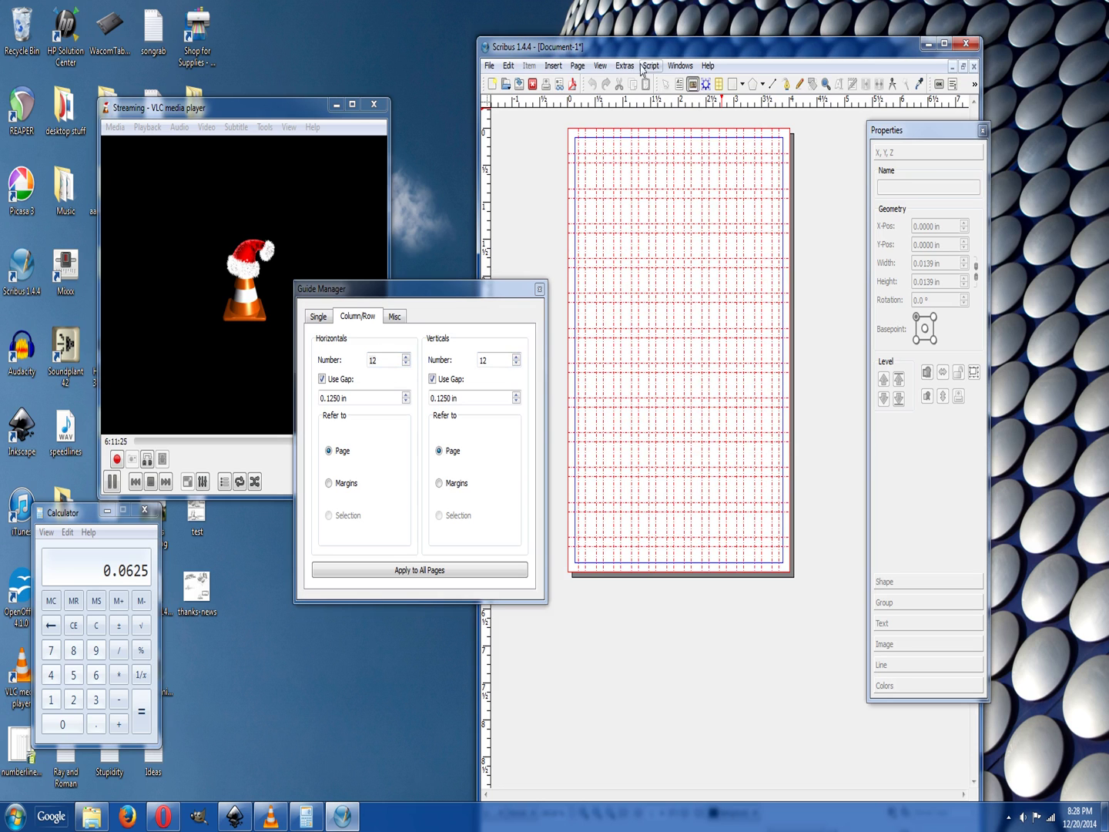
left_click(577, 67)
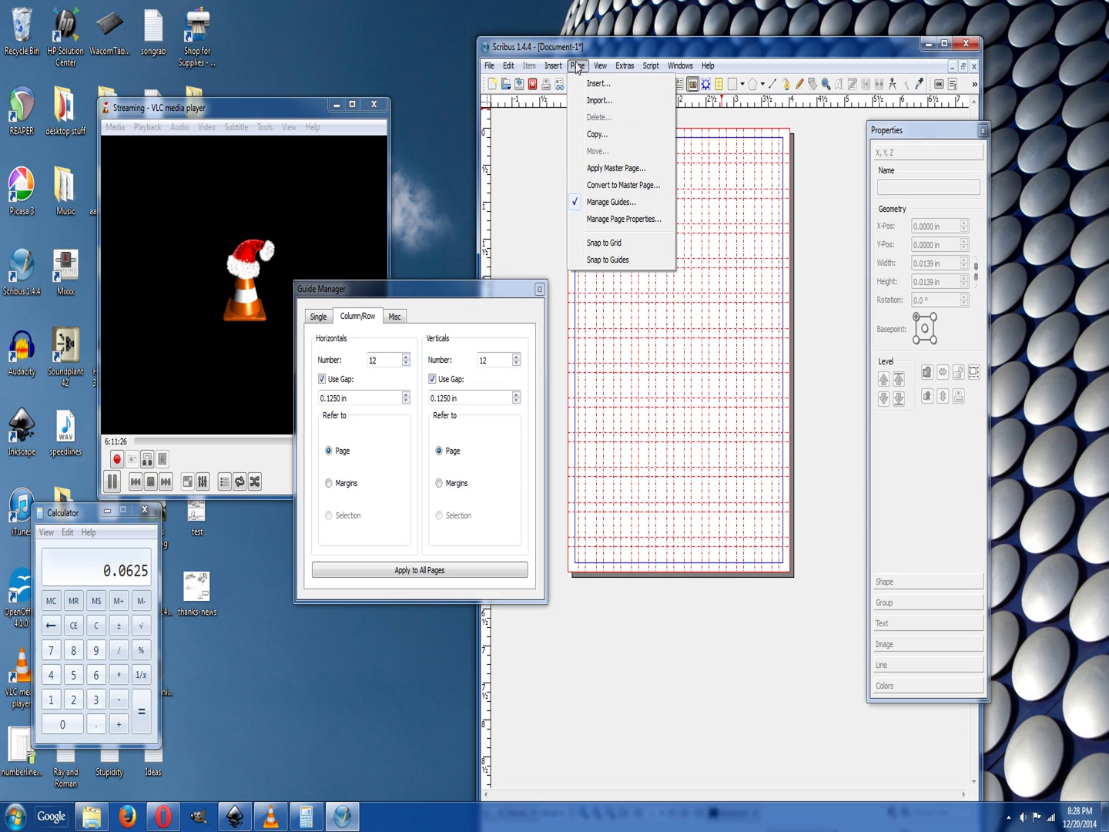
left_click(616, 261)
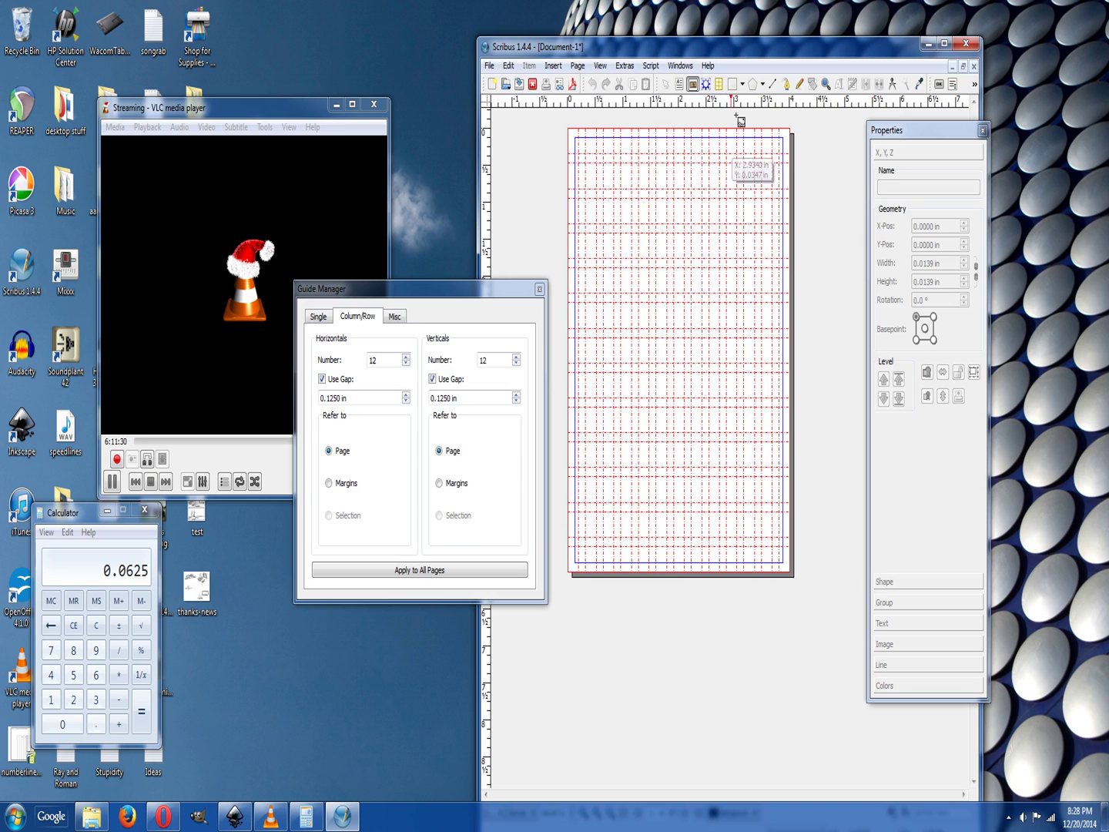
left_click(693, 85)
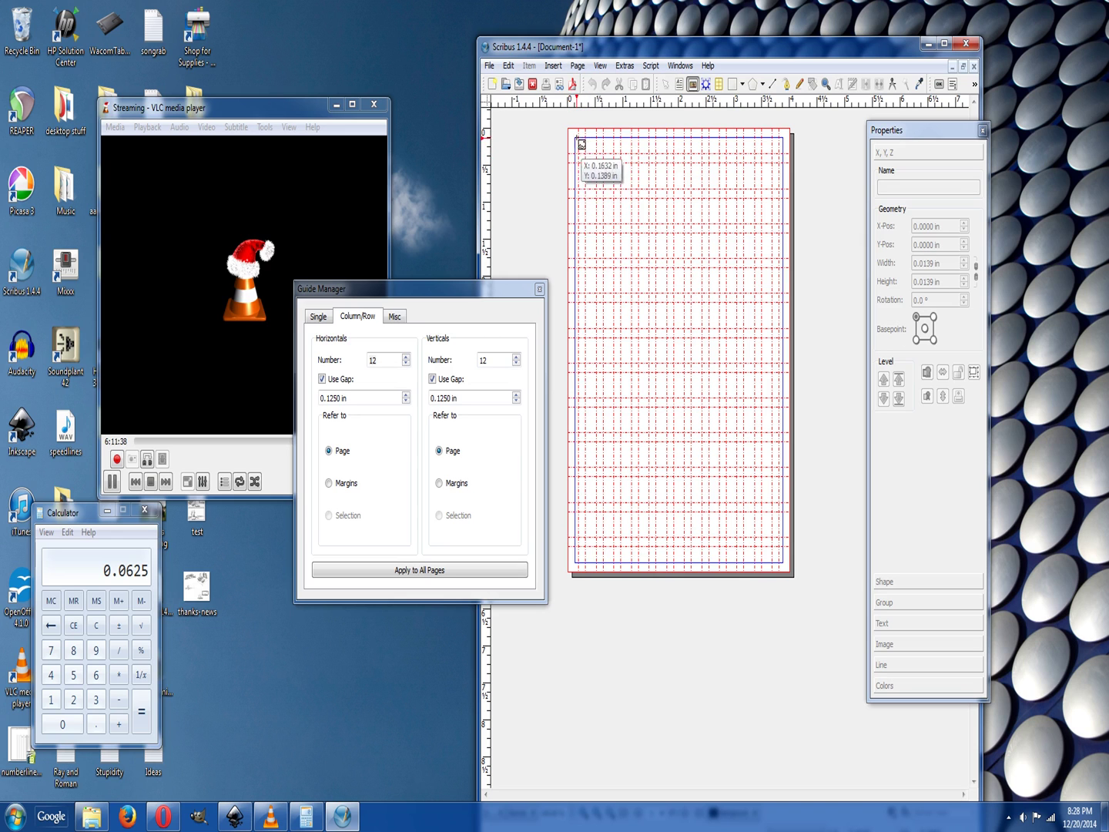
left_click_drag(576, 138, 782, 255)
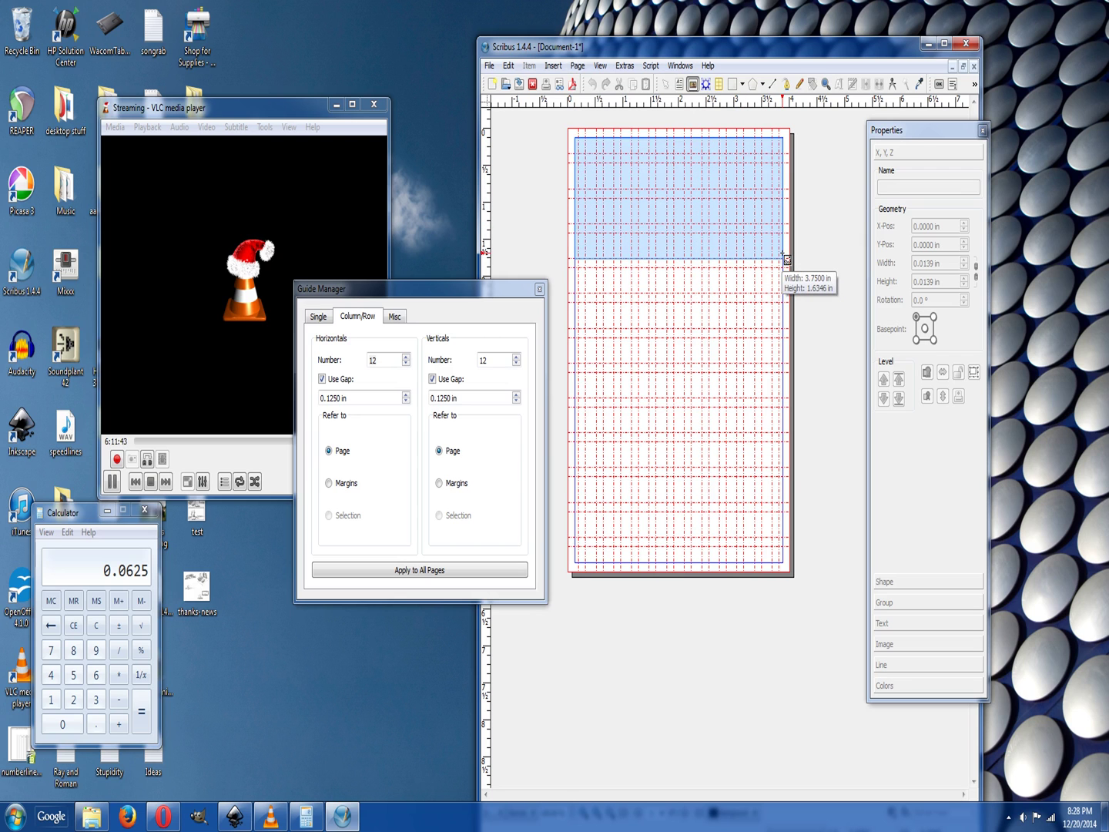
mouse_move(782, 254)
left_mouse_down()
mouse_move(783, 225)
mouse_move(782, 255)
left_mouse_up()
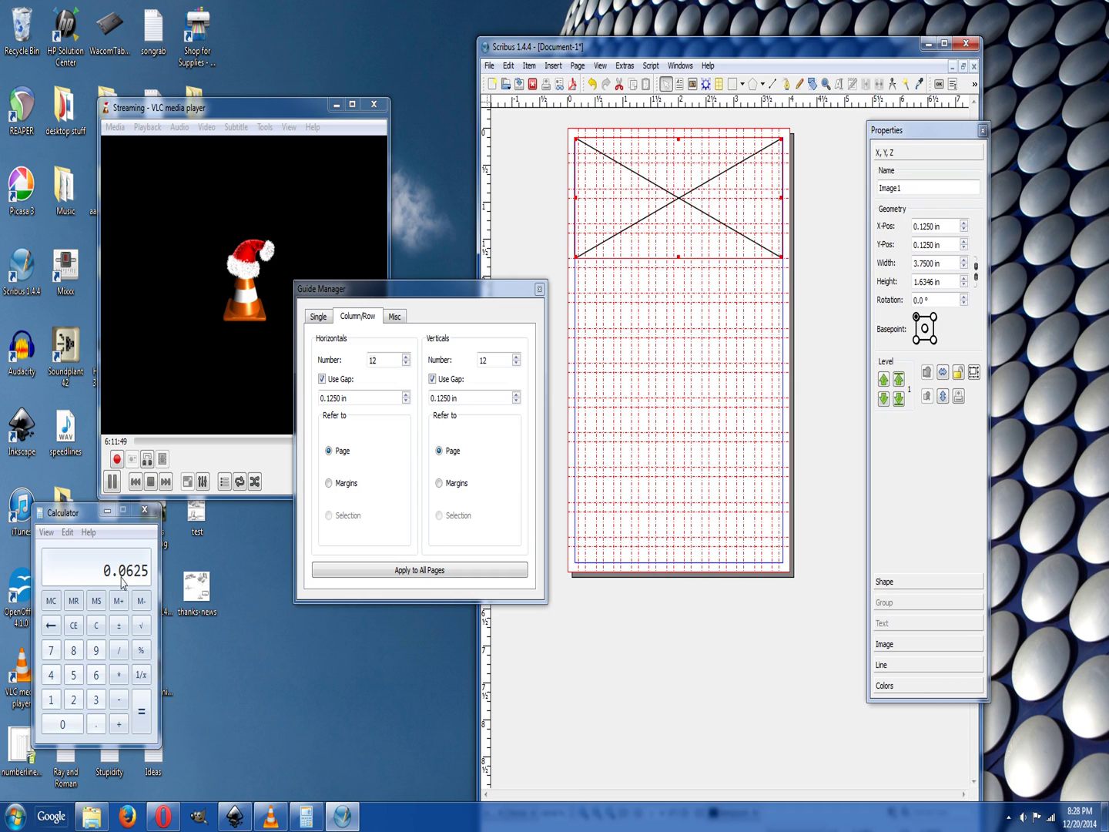
Drag the thanks-news JPG from the desktop into the empty top image frame.
left_click(198, 514)
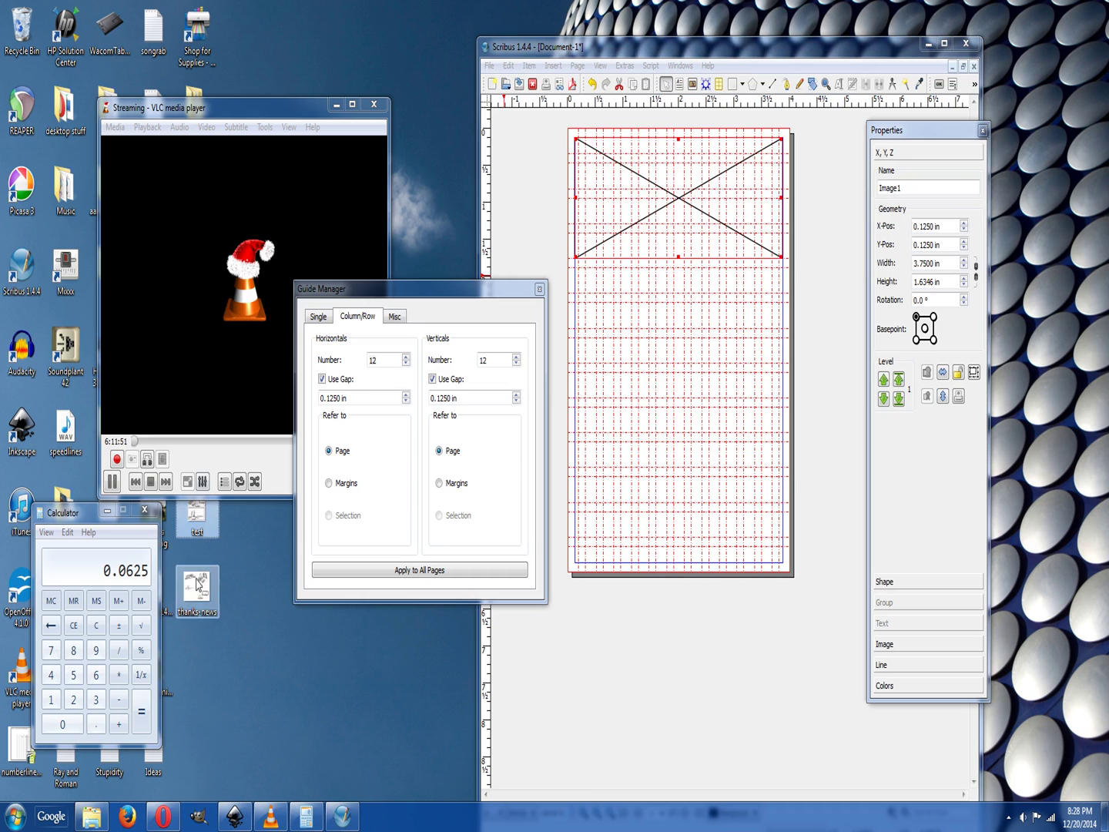
left_click(197, 582)
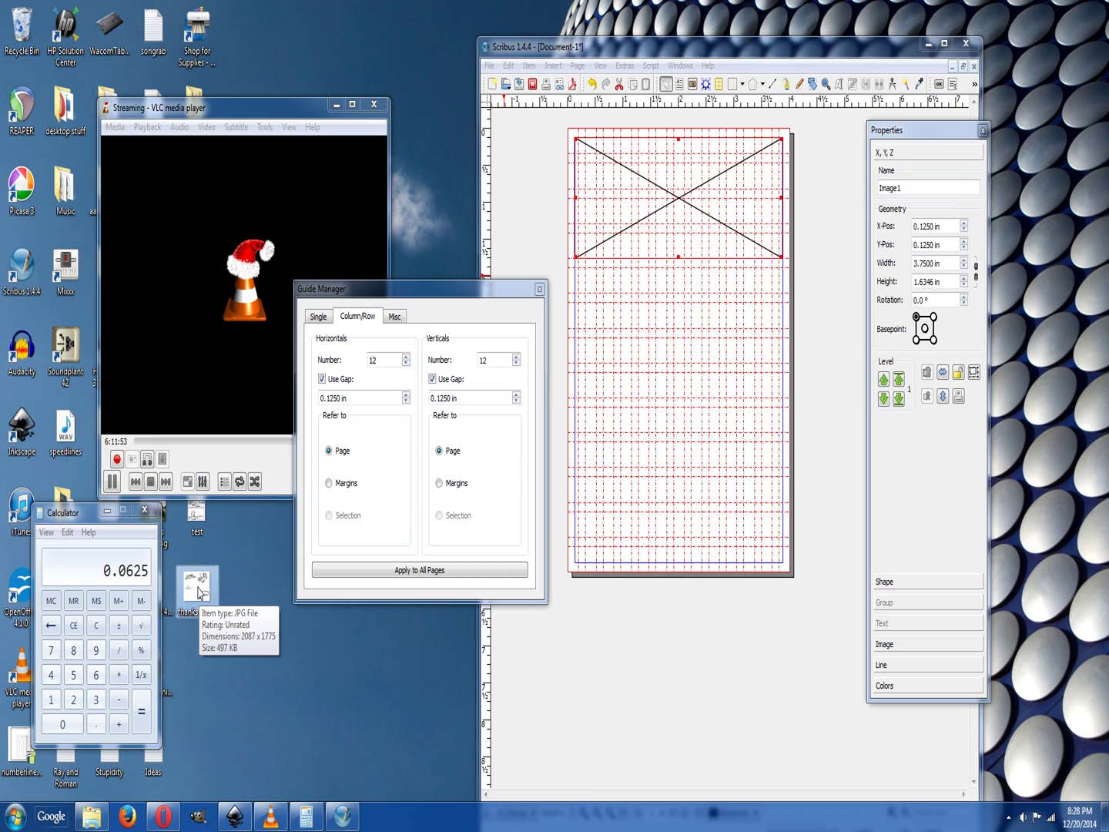
mouse_move(195, 593)
left_mouse_down()
mouse_move(581, 302)
mouse_move(625, 199)
mouse_move(620, 225)
left_mouse_up()
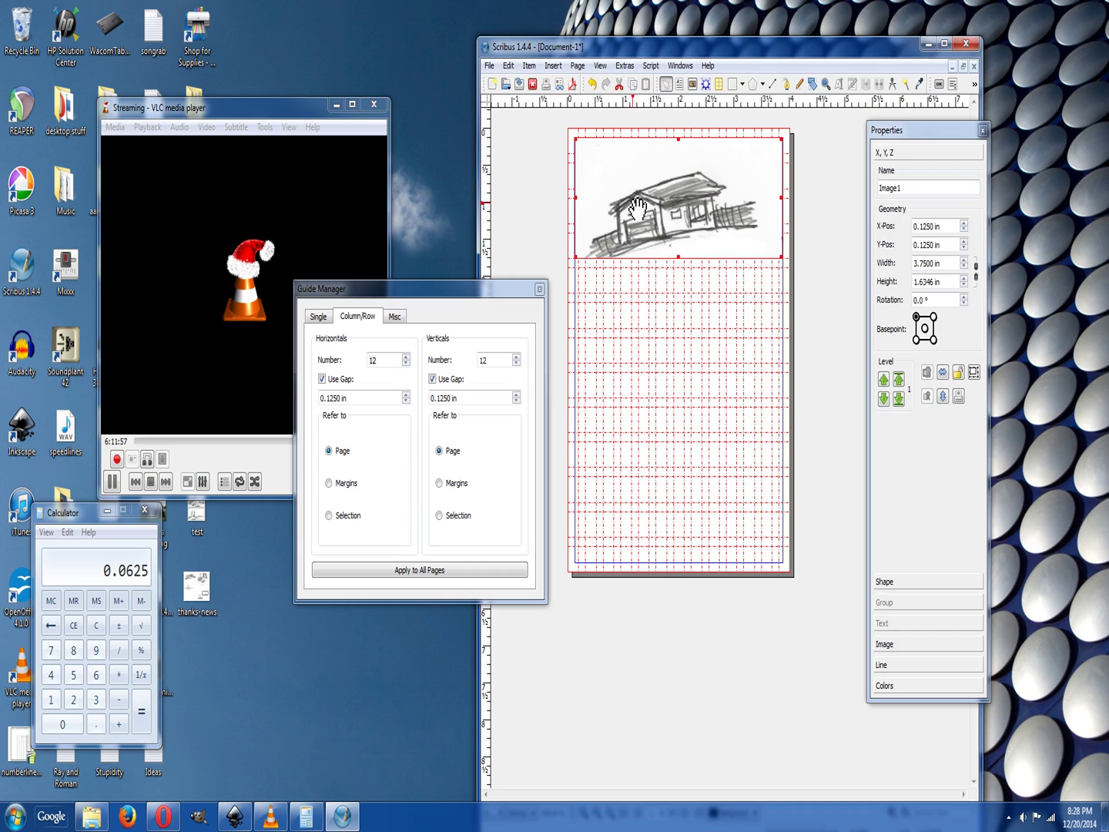
right_click(673, 206)
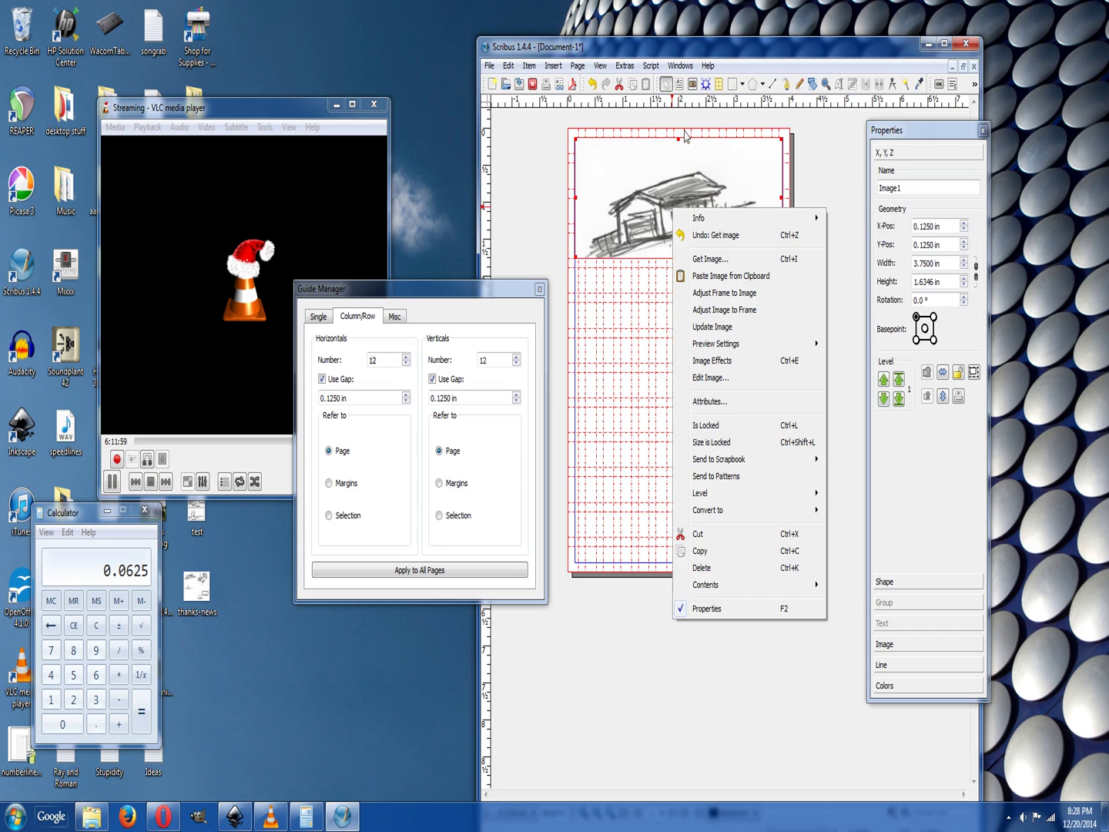
left_click(693, 84)
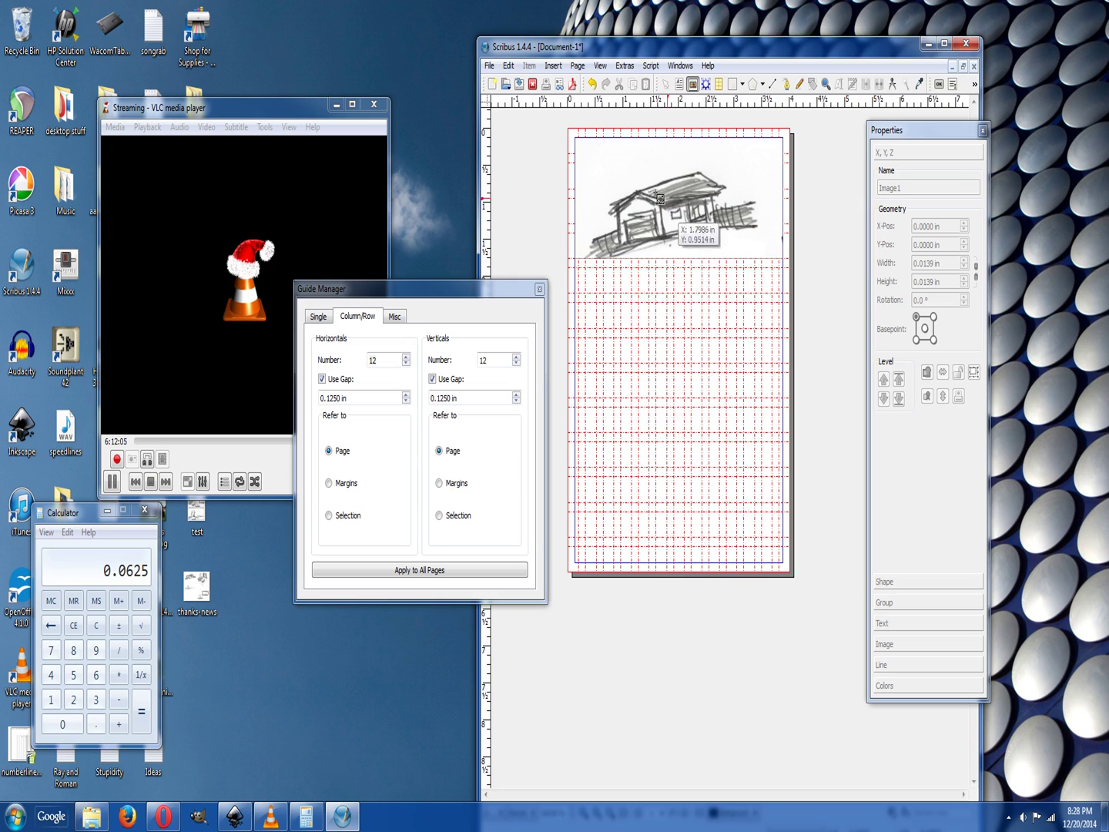
Select the house frame and scale its sketch to 122% with linked X/Y scale.
left_click(668, 87)
left_click(678, 166)
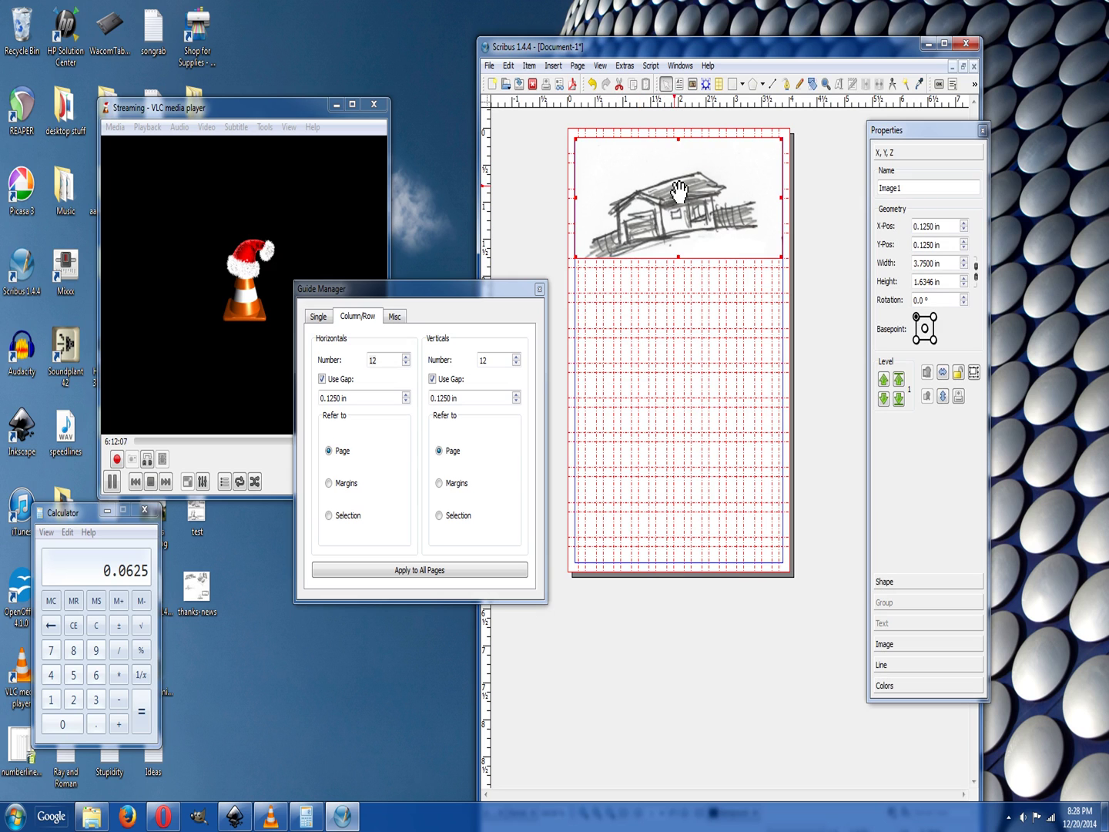
left_click_drag(676, 220, 691, 211)
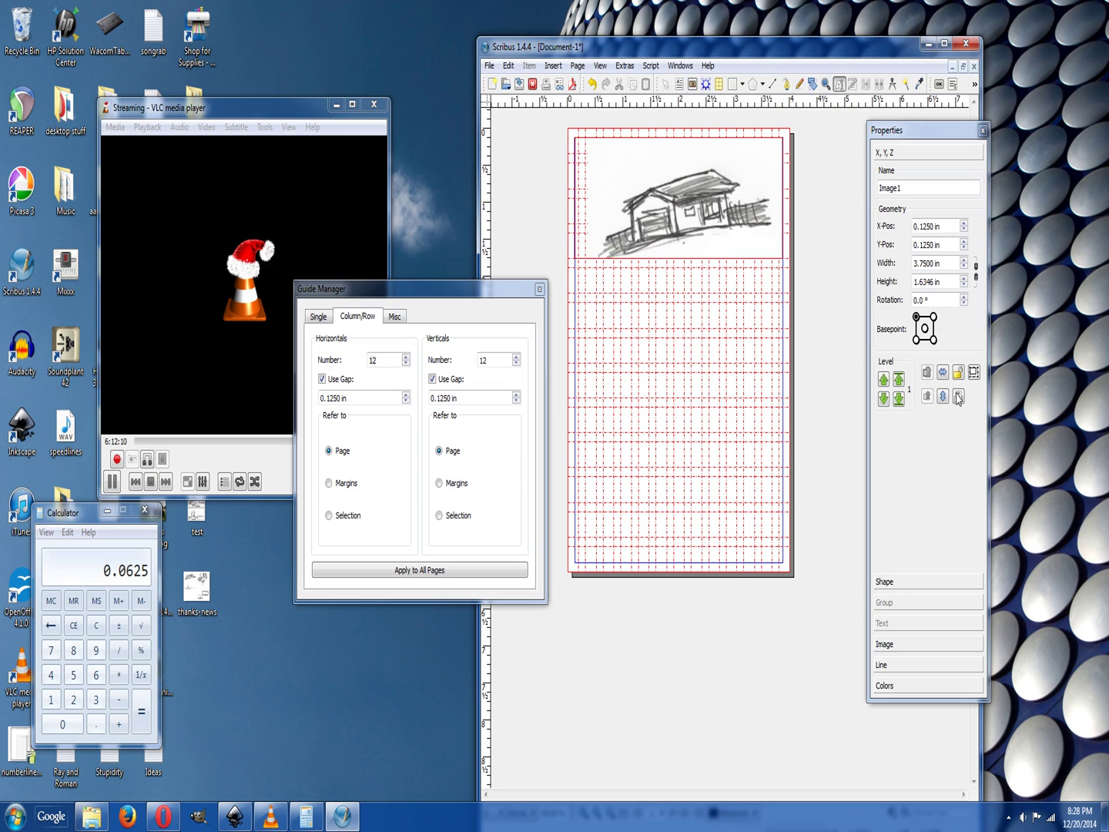
left_click(907, 645)
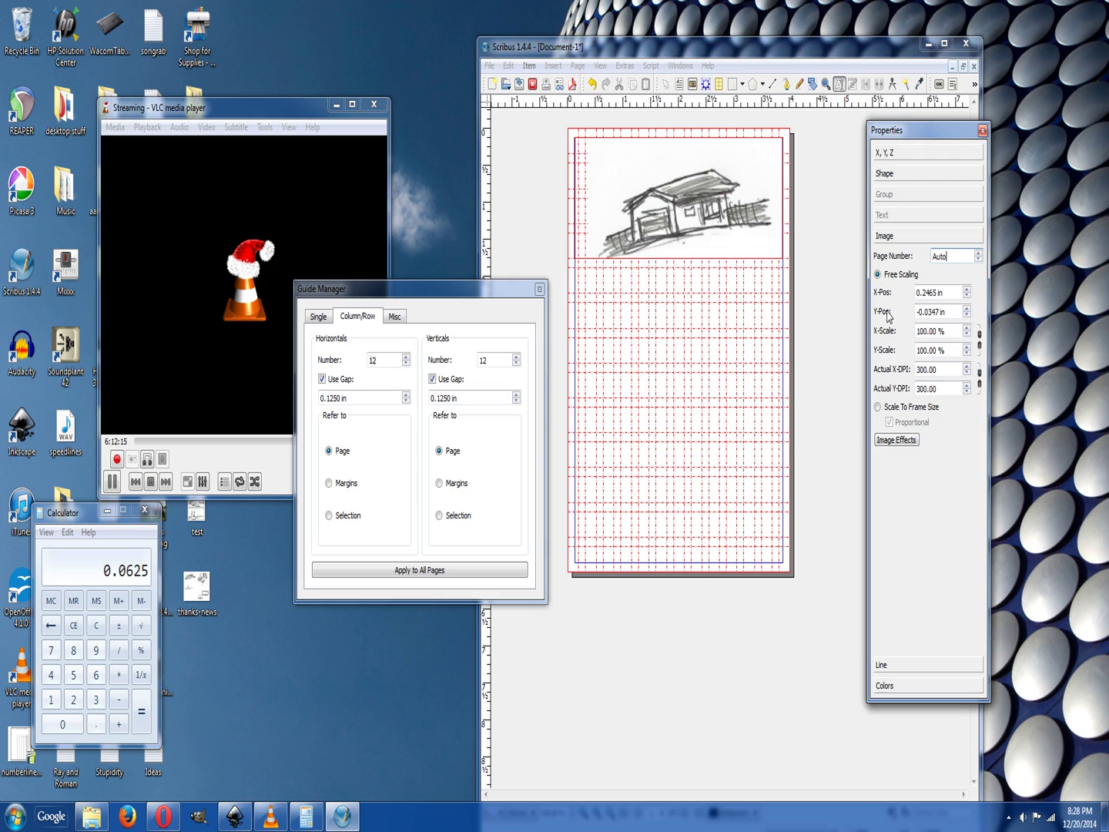
left_click(980, 339)
left_click(967, 328)
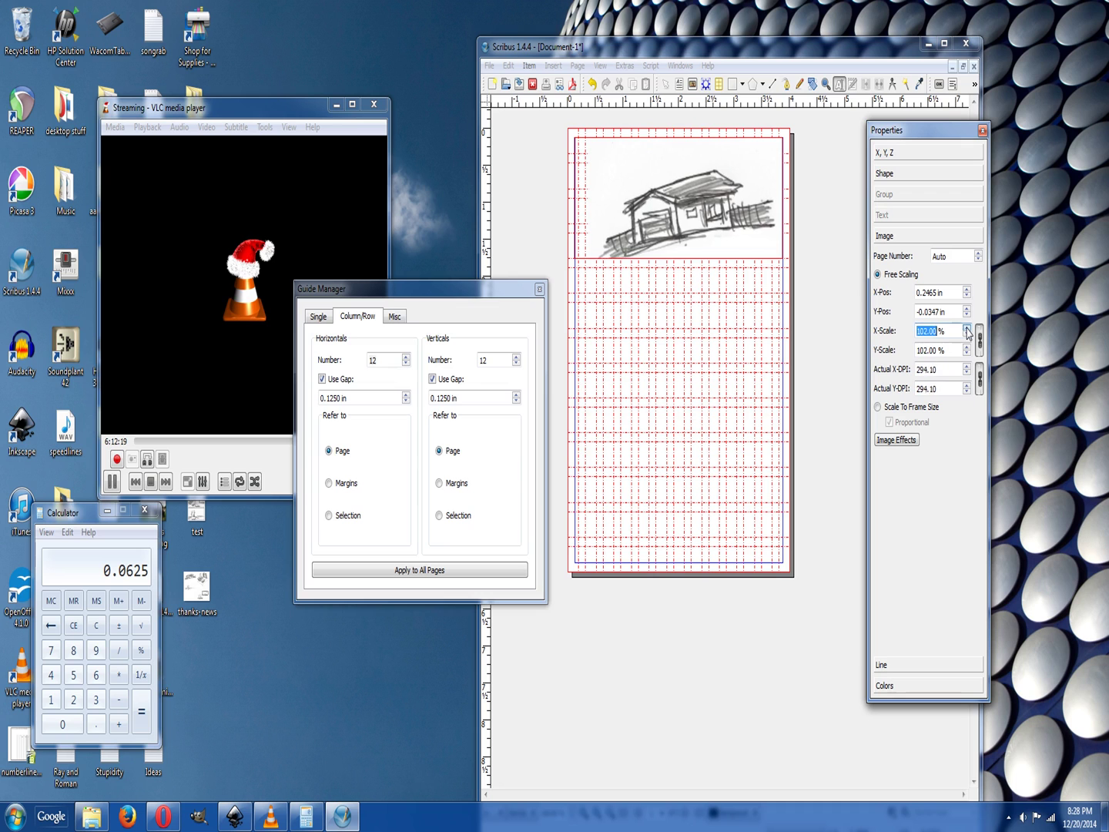
left_click(967, 328)
left_click(968, 328)
left_click(968, 328)
left_click(967, 328)
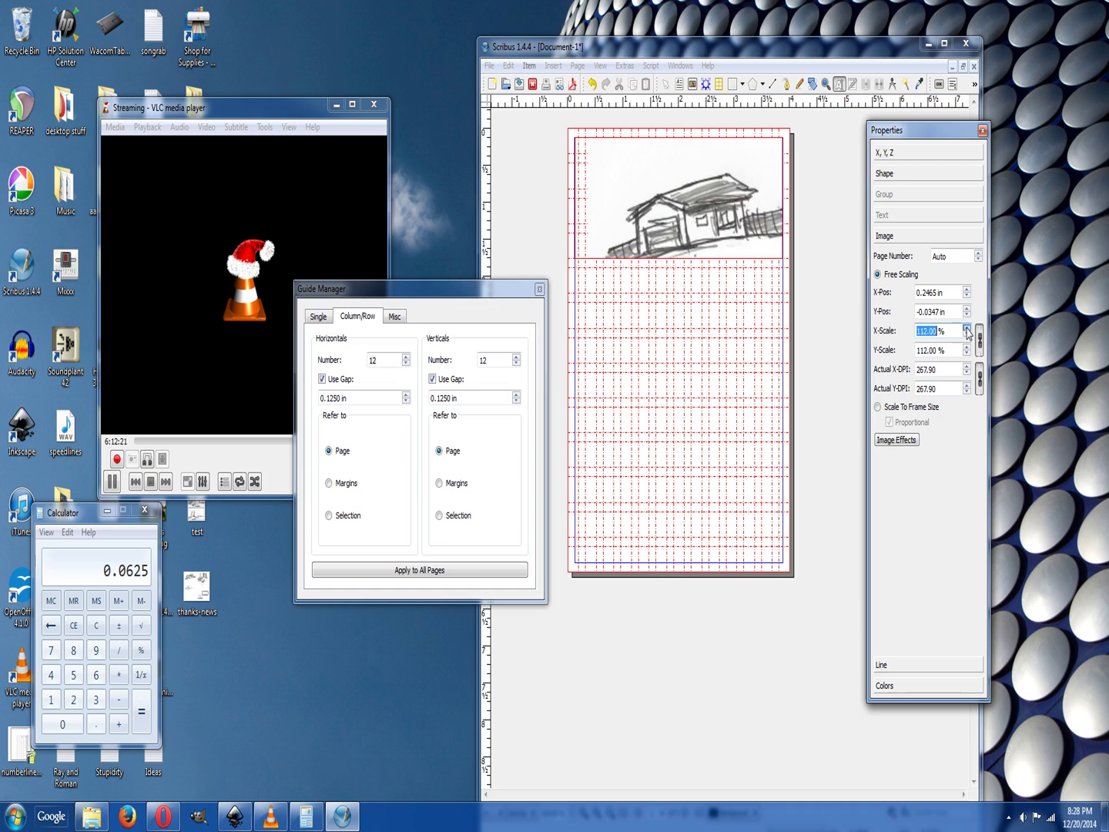
left_click(967, 328)
left_click(968, 328)
left_click(967, 328)
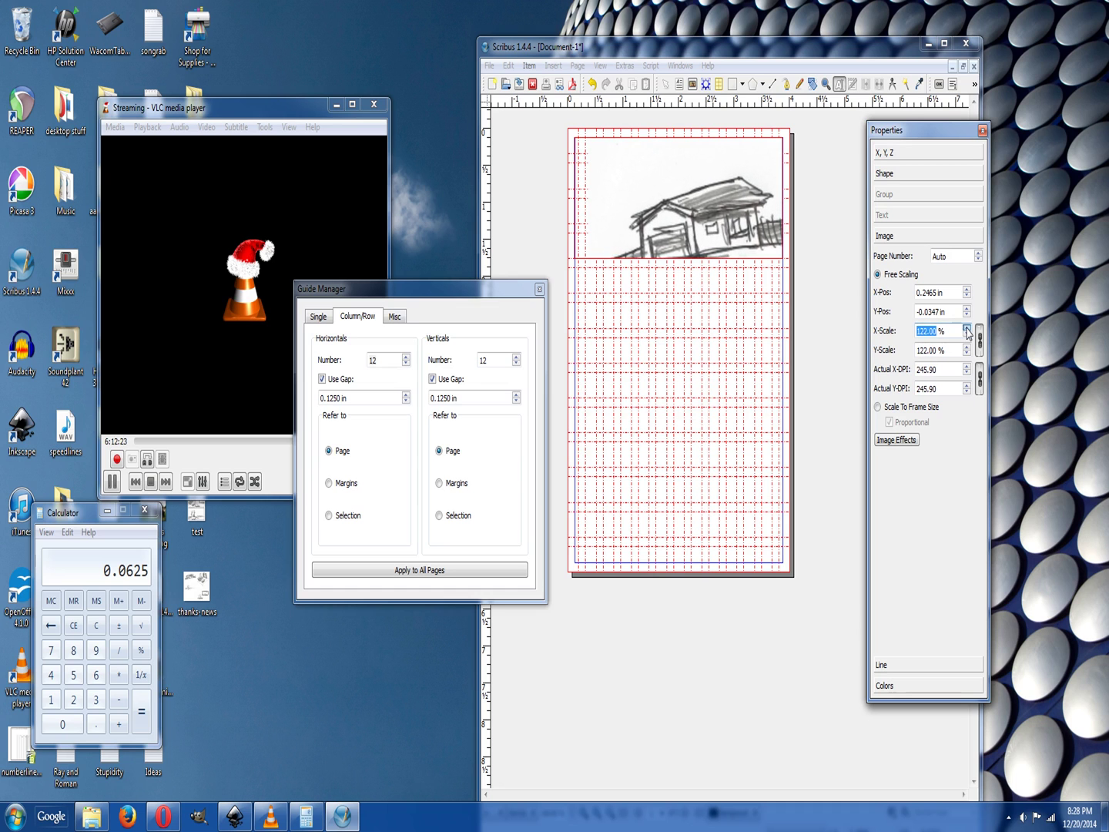
Move the sketch up-left inside the frame to offsets -0.2709 in and -0.2222 in.
left_click(709, 206)
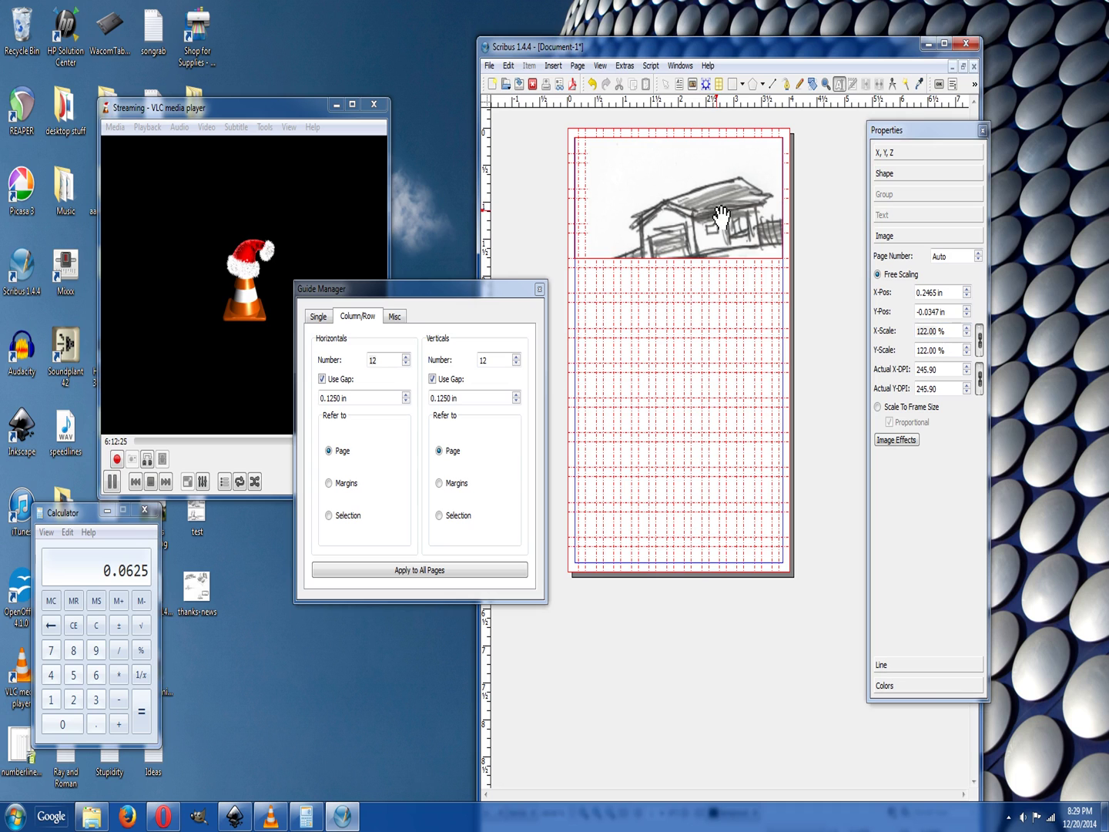
left_click_drag(722, 217, 690, 200)
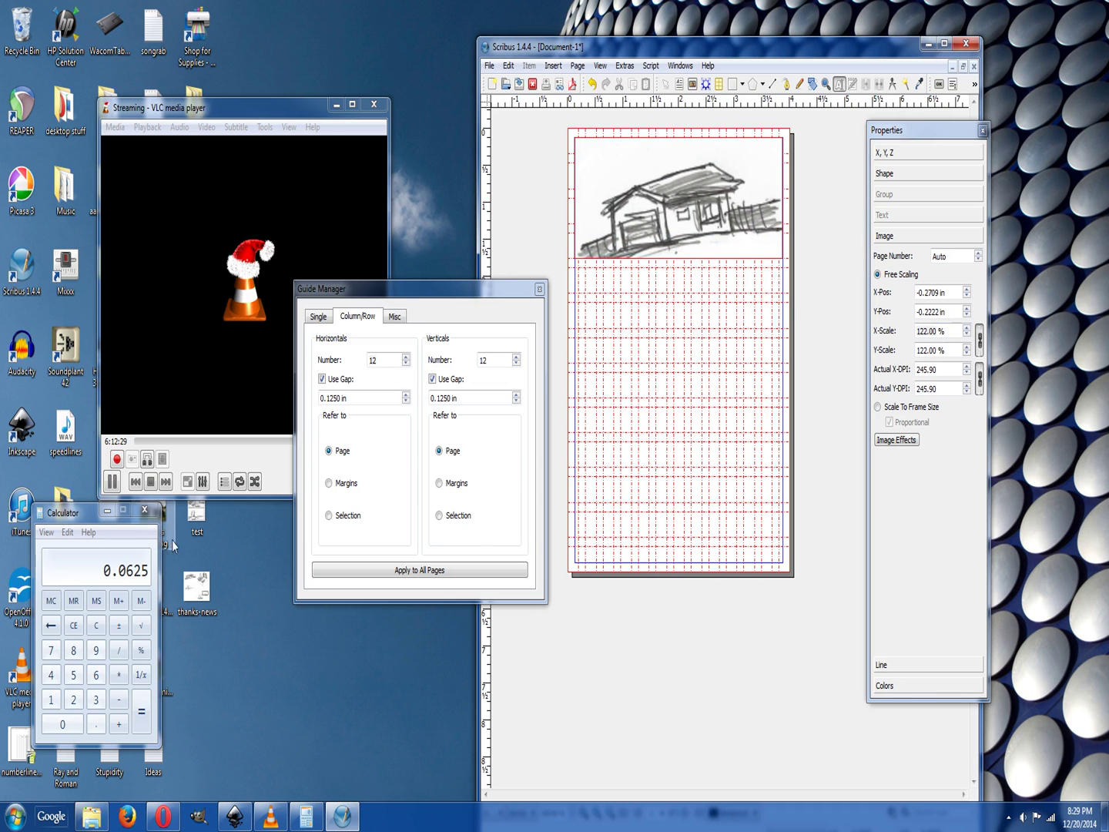
left_click(194, 515)
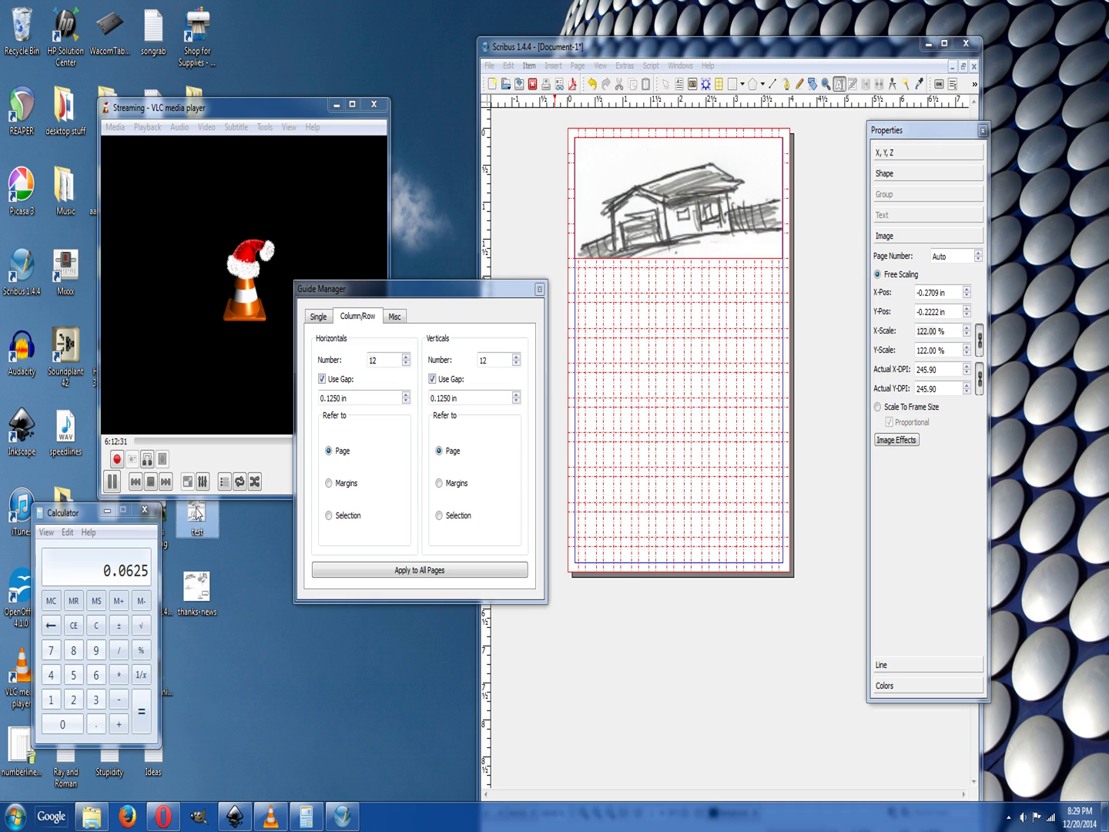
Open the test comic-page JPEG in Photo Viewer as a reference window left of Scribus.
double_click(196, 514)
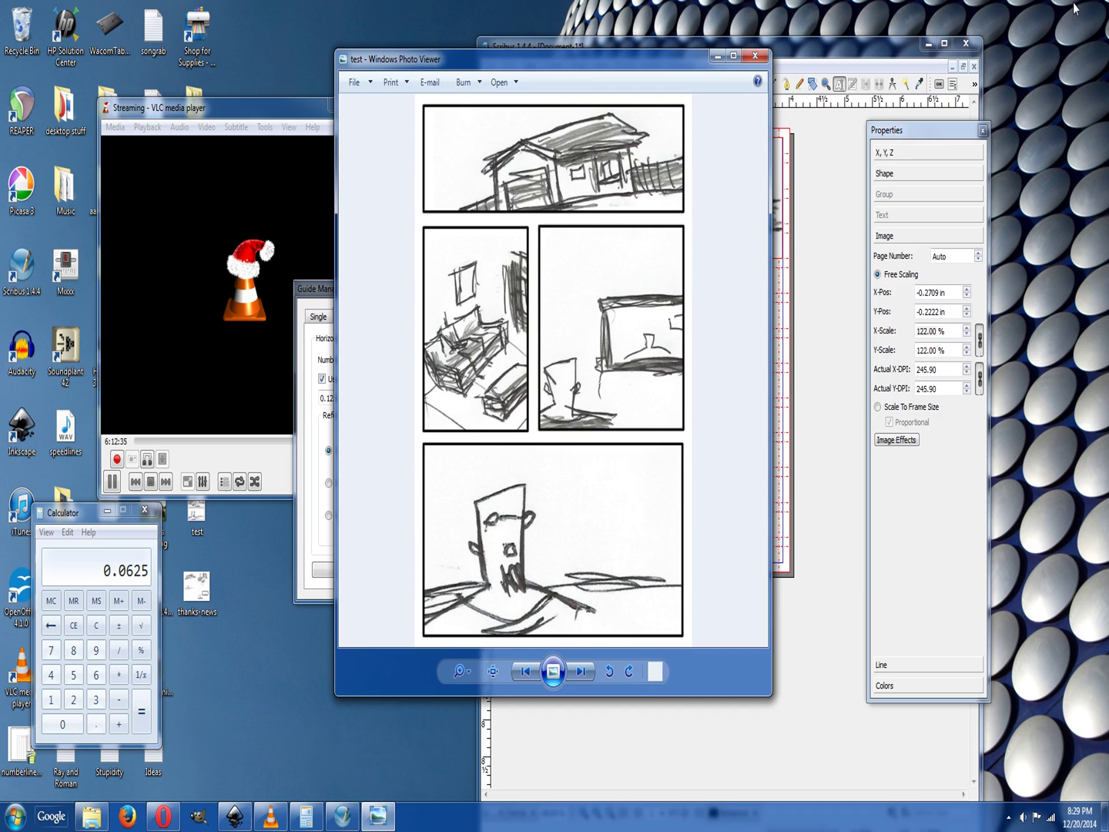
left_click(1069, 7)
left_click_drag(594, 82, 362, 87)
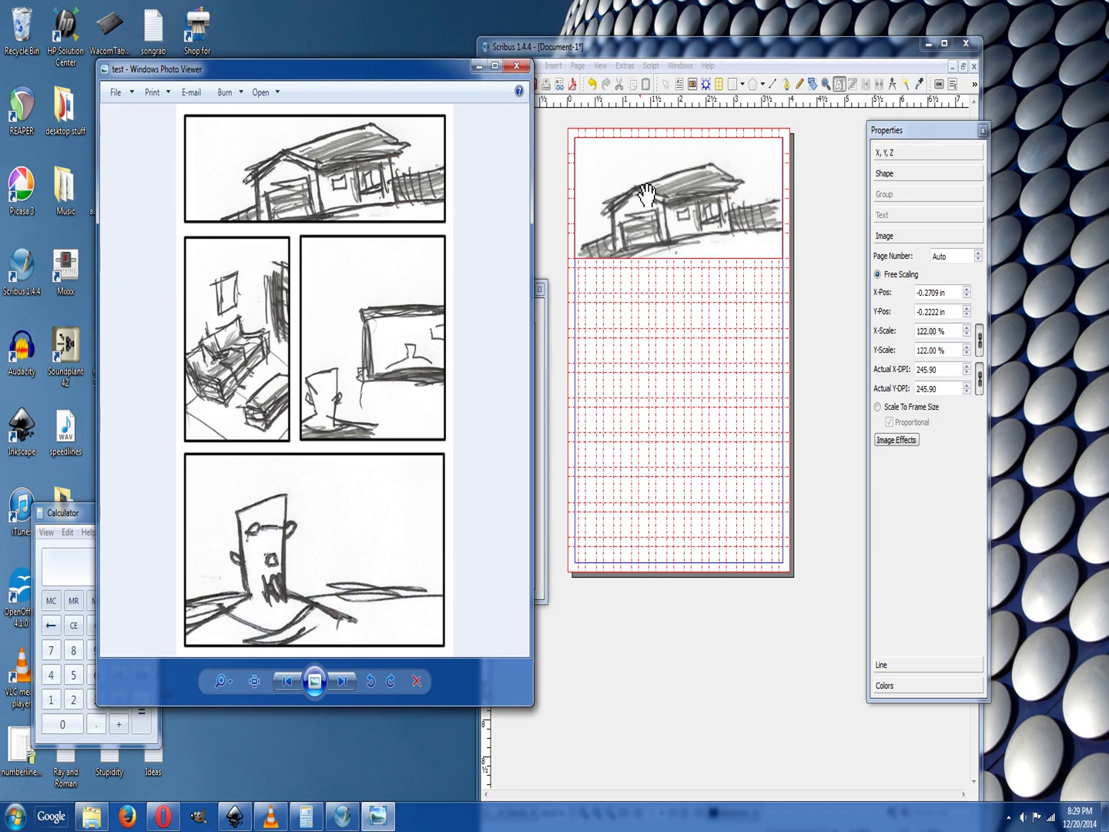
left_click(662, 212)
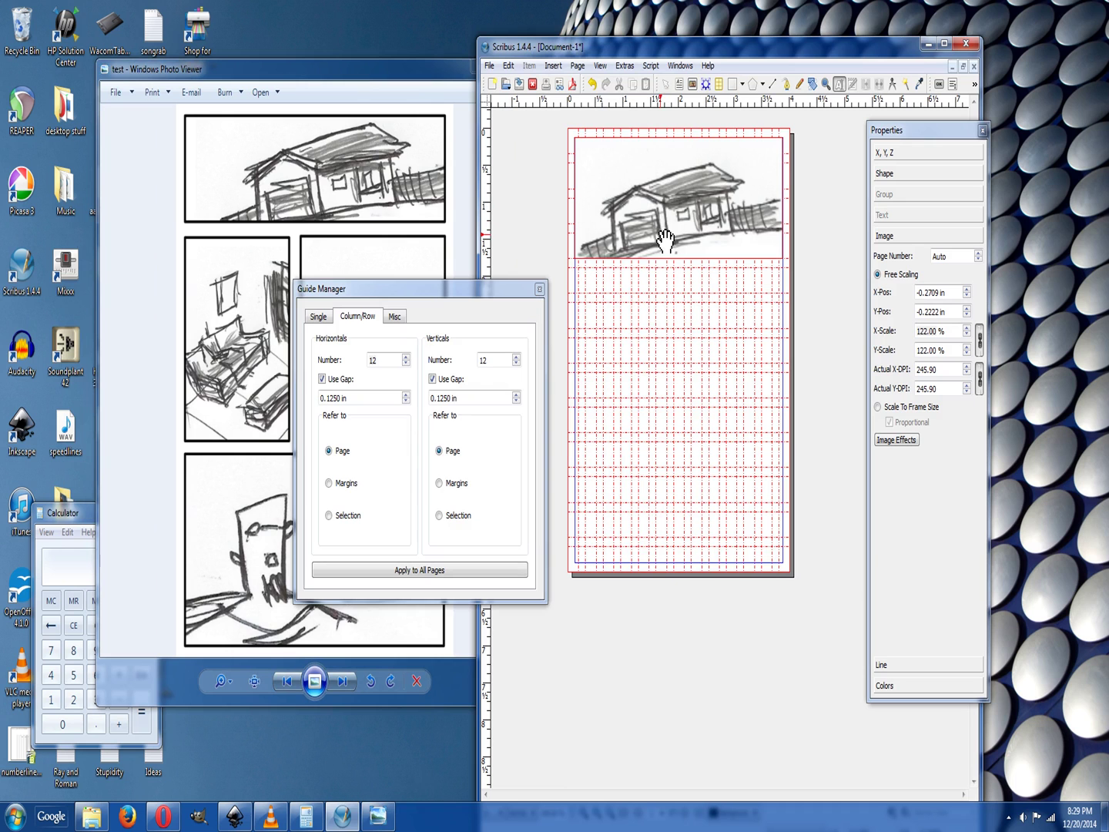
left_click(666, 83)
Shorten the top frame, scale the sketch to 111%, and shift it to offsets 0.0972 in, -0.5104 in.
left_click_drag(678, 257, 704, 180)
left_click(967, 335)
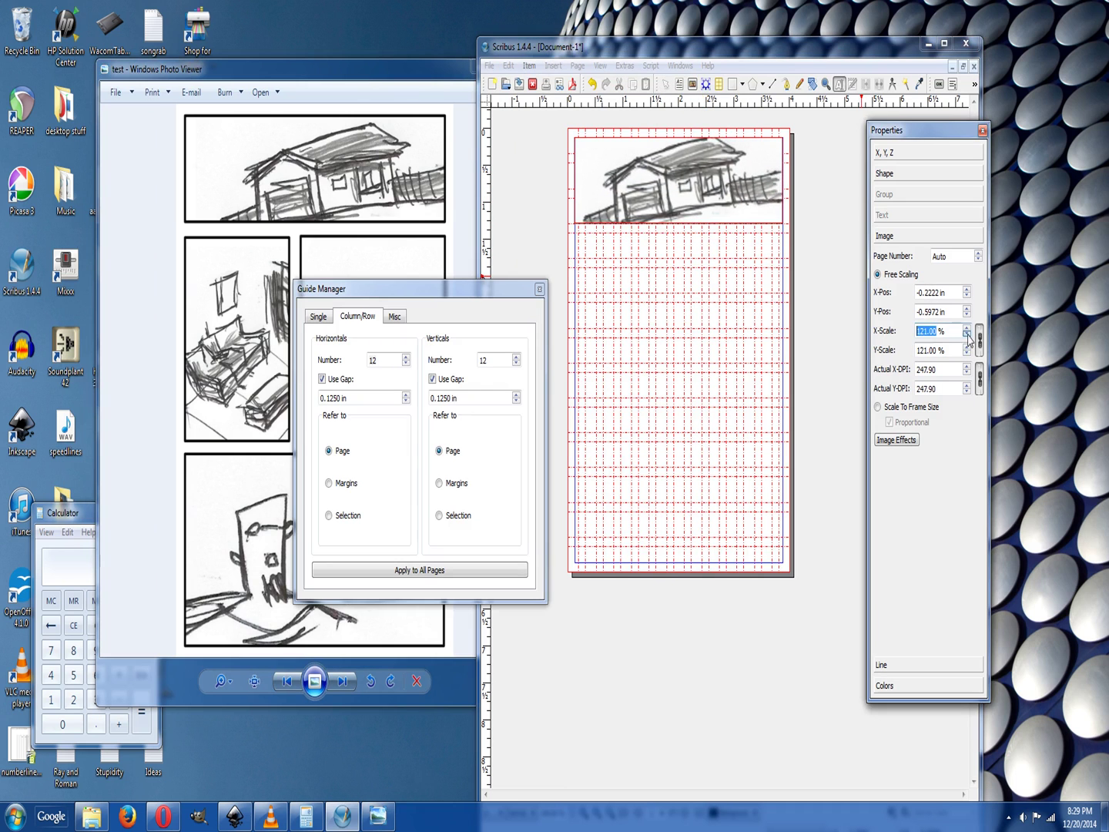
left_click(967, 334)
left_click(967, 335)
left_click(967, 334)
left_click(968, 334)
left_click(967, 335)
left_click(967, 334)
left_click(967, 334)
left_click(967, 335)
left_click(967, 335)
left_click(967, 335)
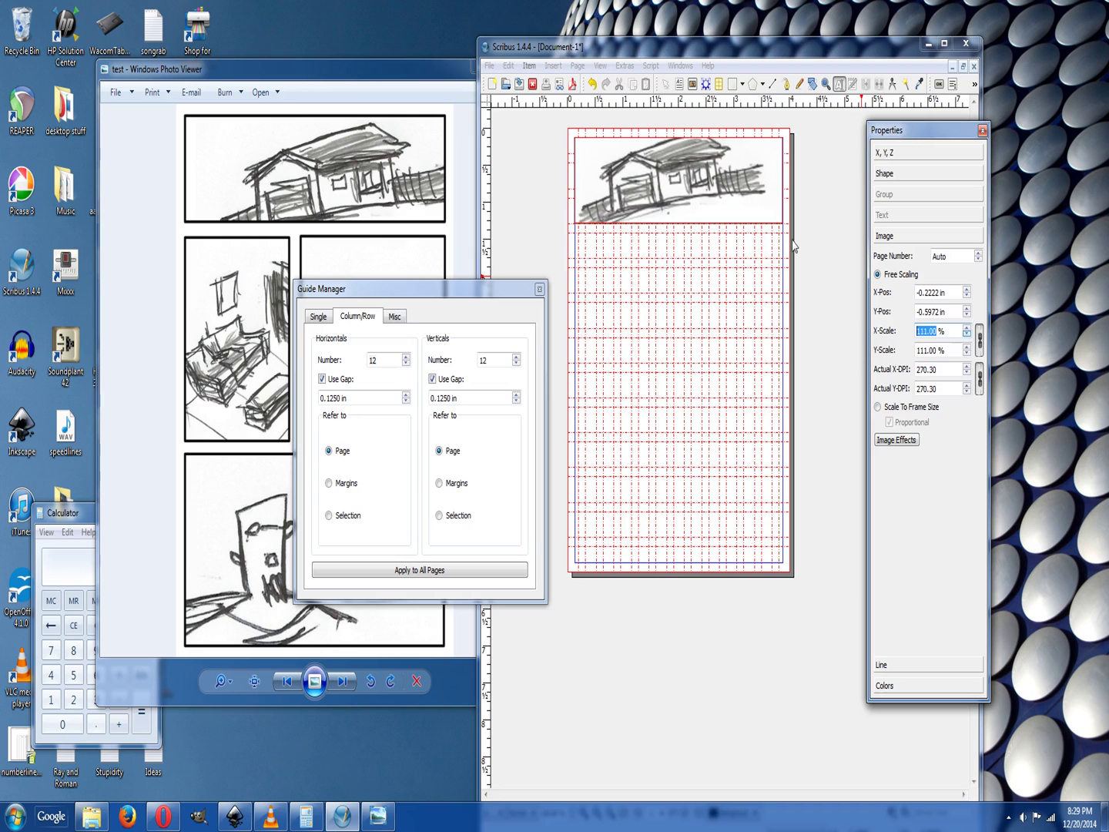
left_click_drag(701, 197, 716, 201)
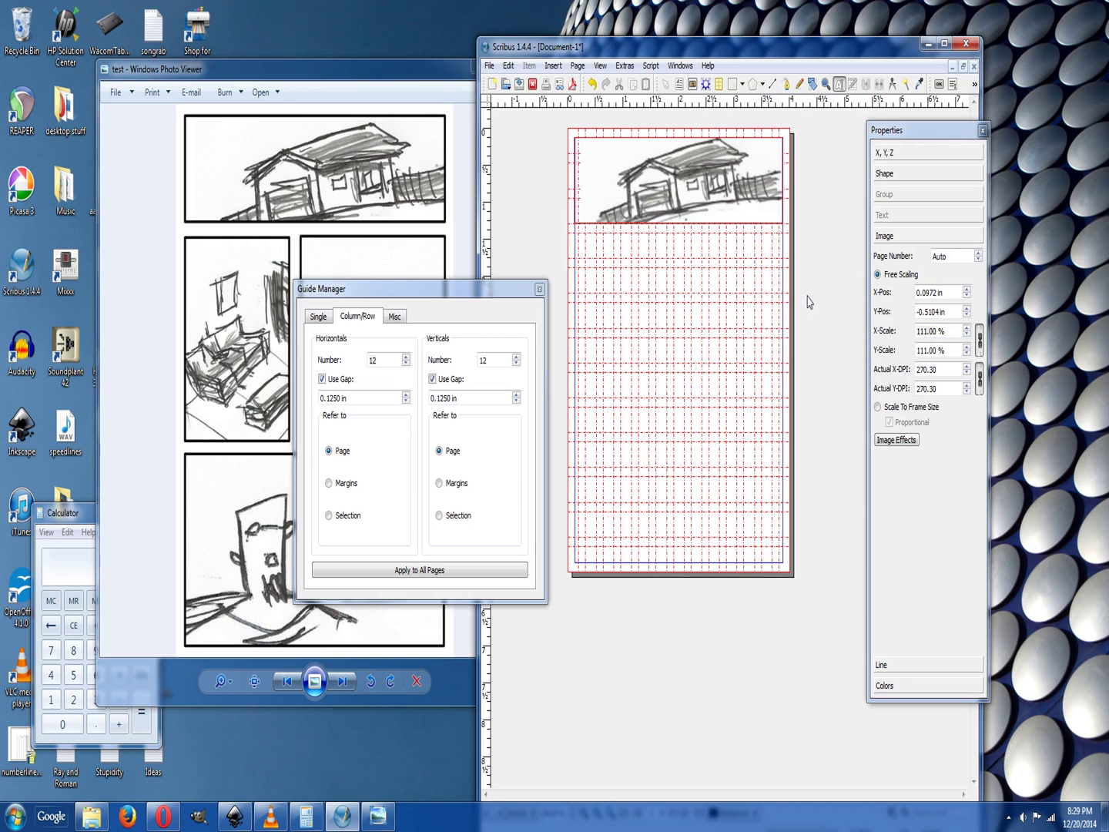
left_click(691, 85)
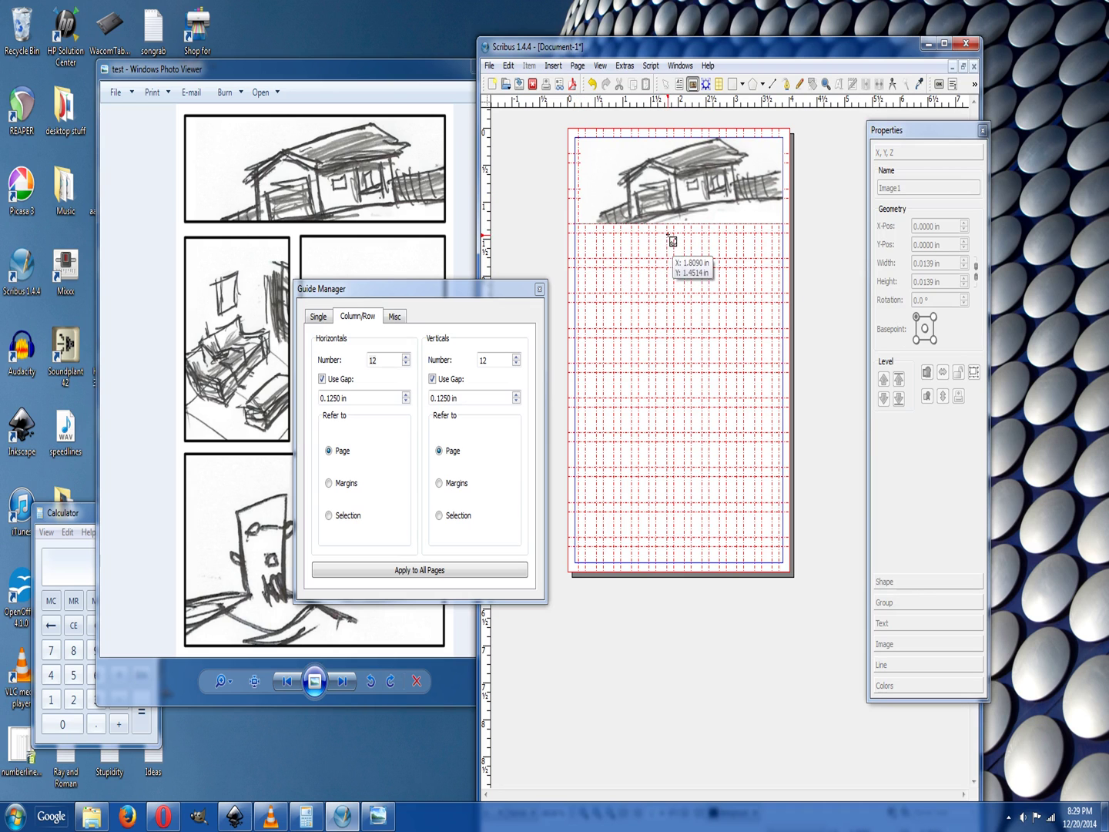
Draw a second image frame for the left middle panel, then move Calculator and Photo Viewer aside.
left_click_drag(667, 231, 580, 406)
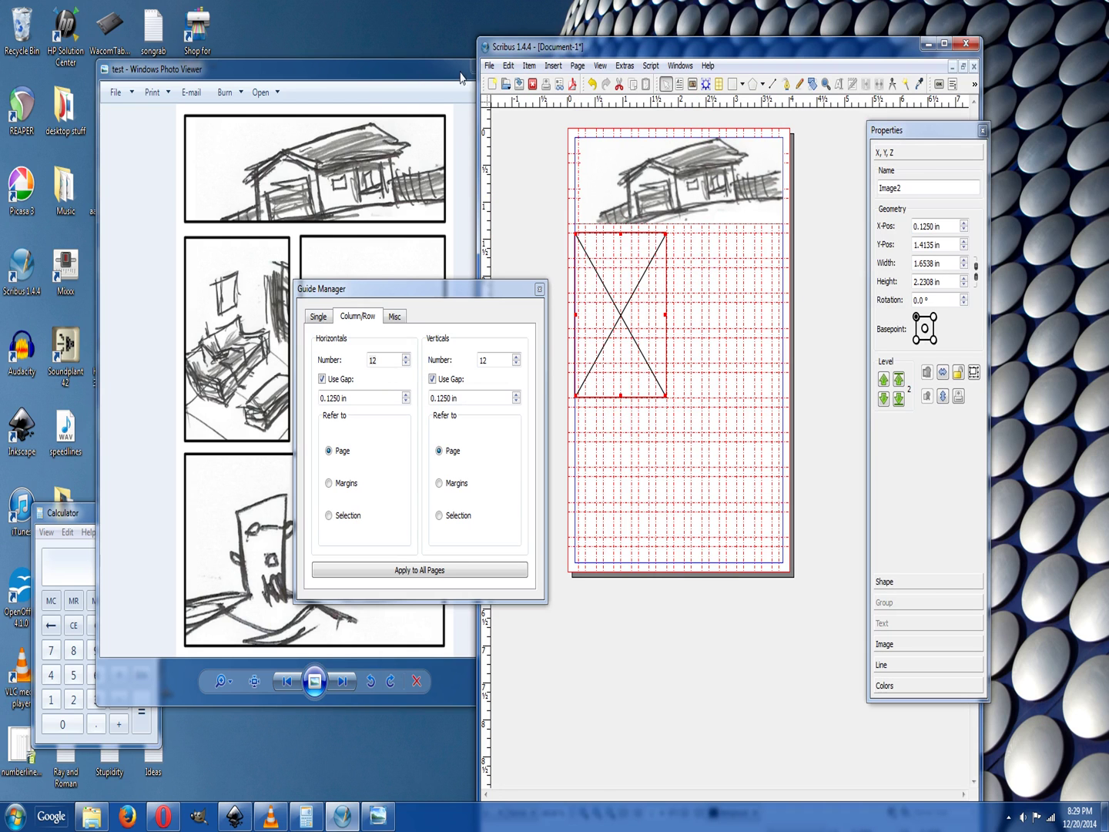
left_click(74, 521)
left_click_drag(74, 515, 76, 467)
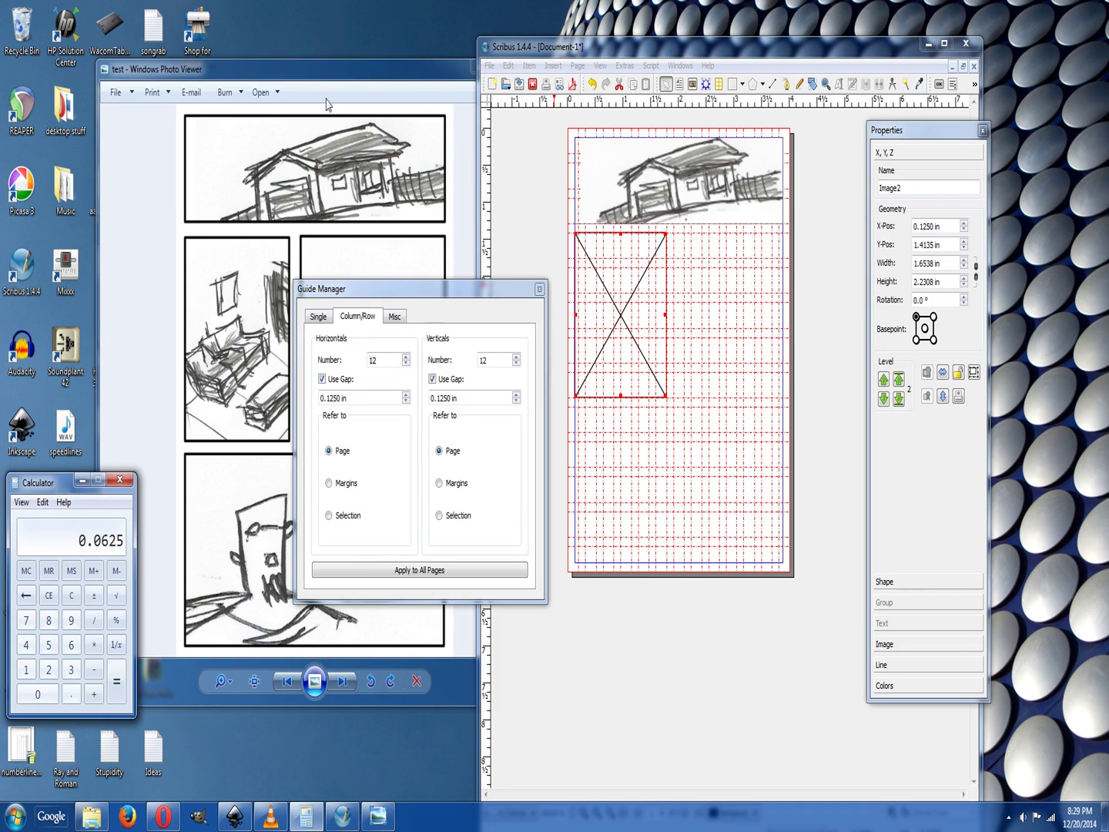
left_click_drag(339, 73, 432, 86)
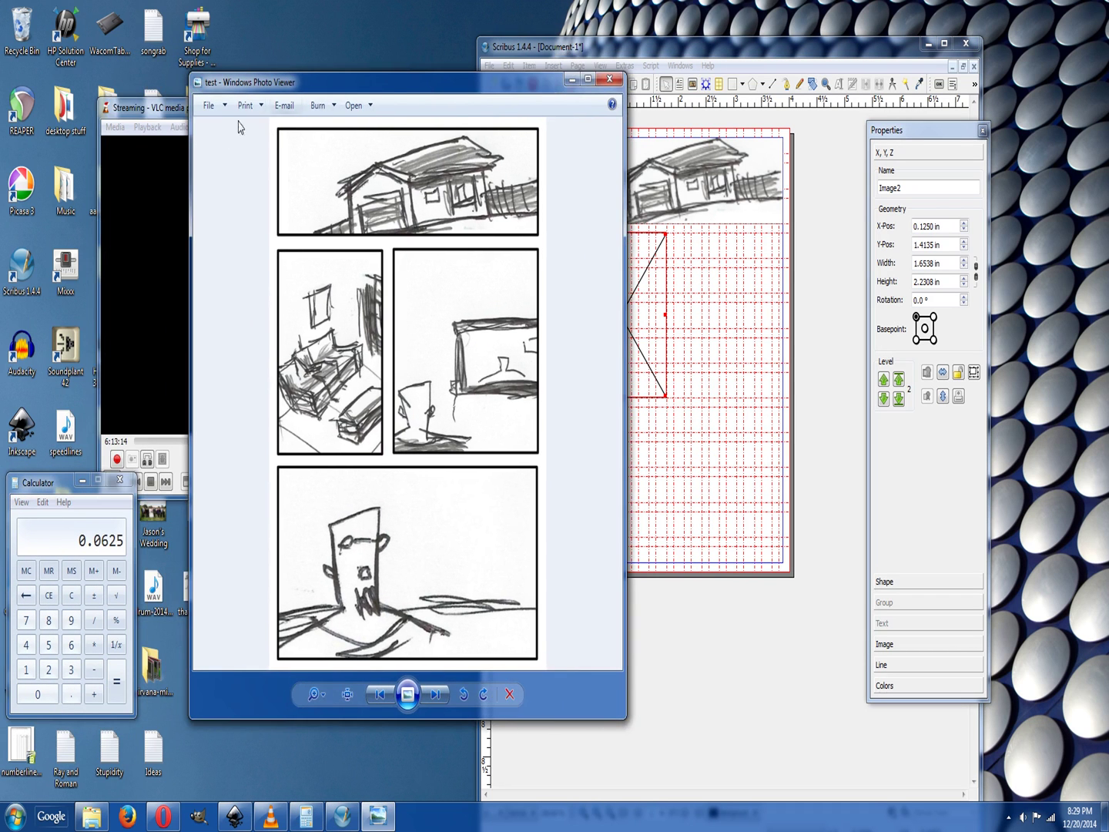
Minimize VLC and Windows Photo Viewer to reveal the desktop and the thanks-news file.
left_click(179, 113)
left_click(337, 105)
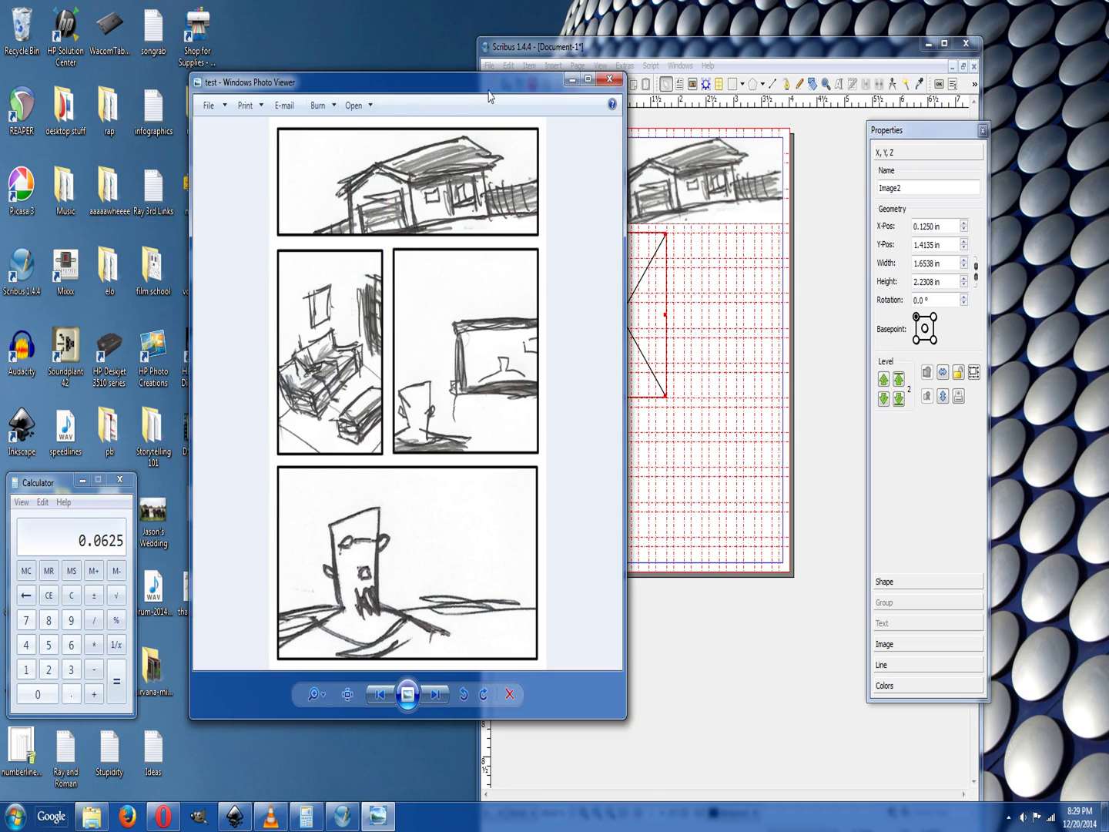
left_click(572, 80)
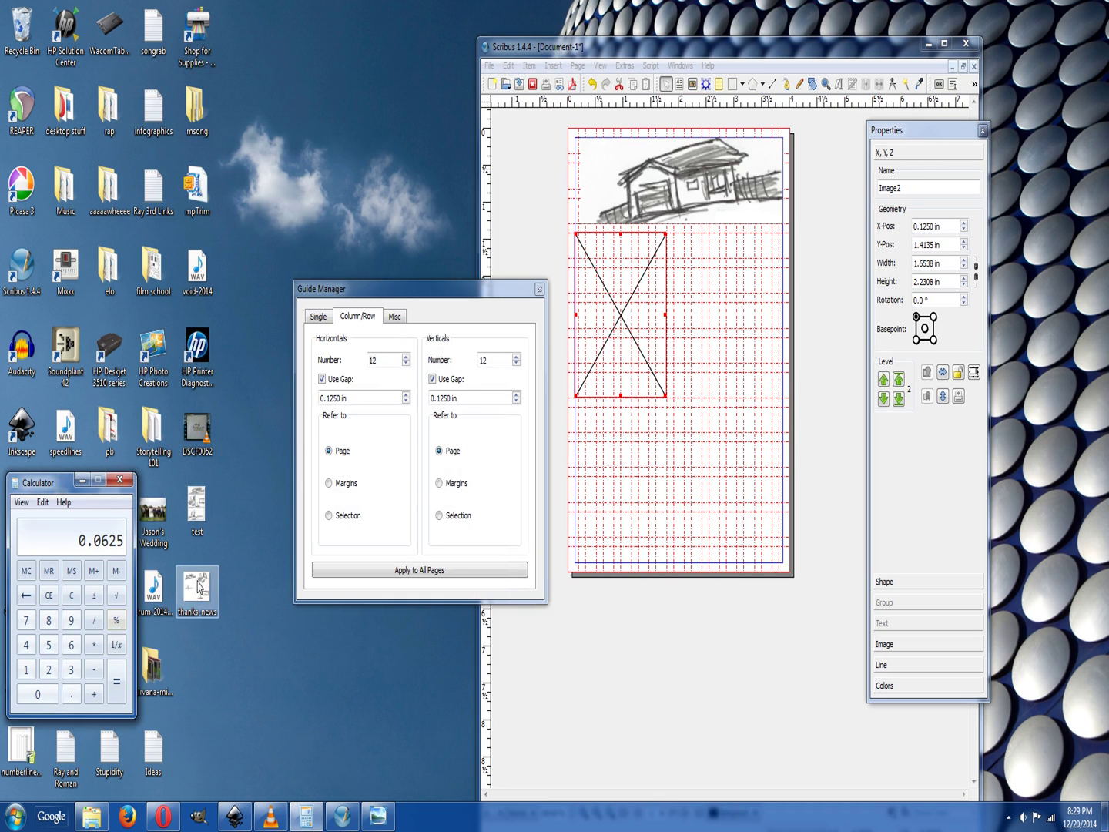
left_click(196, 590)
Place the thanks-news sketch in the middle-left frame, scale it to 86%, and shift it to show the sofa.
mouse_move(204, 585)
left_mouse_down()
mouse_move(426, 485)
mouse_move(627, 312)
mouse_move(622, 378)
mouse_move(416, 231)
mouse_move(413, 333)
mouse_move(425, 356)
left_mouse_up()
double_click(630, 330)
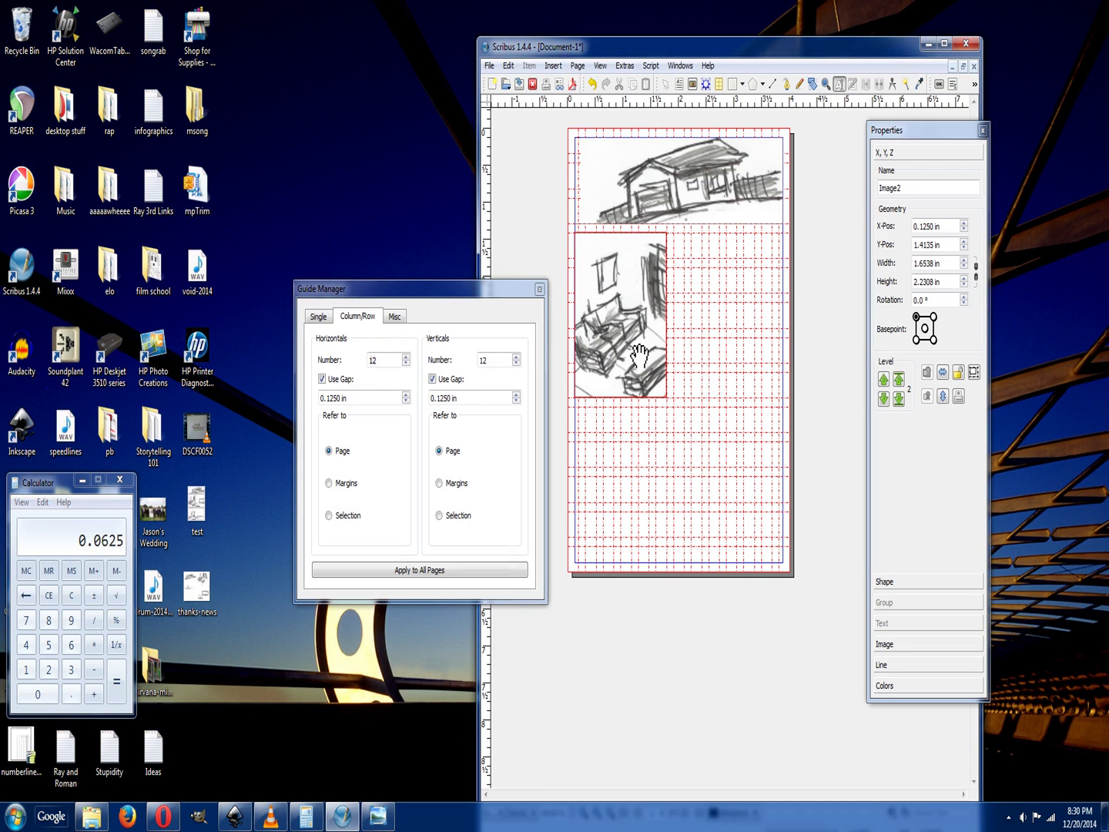
left_click(914, 644)
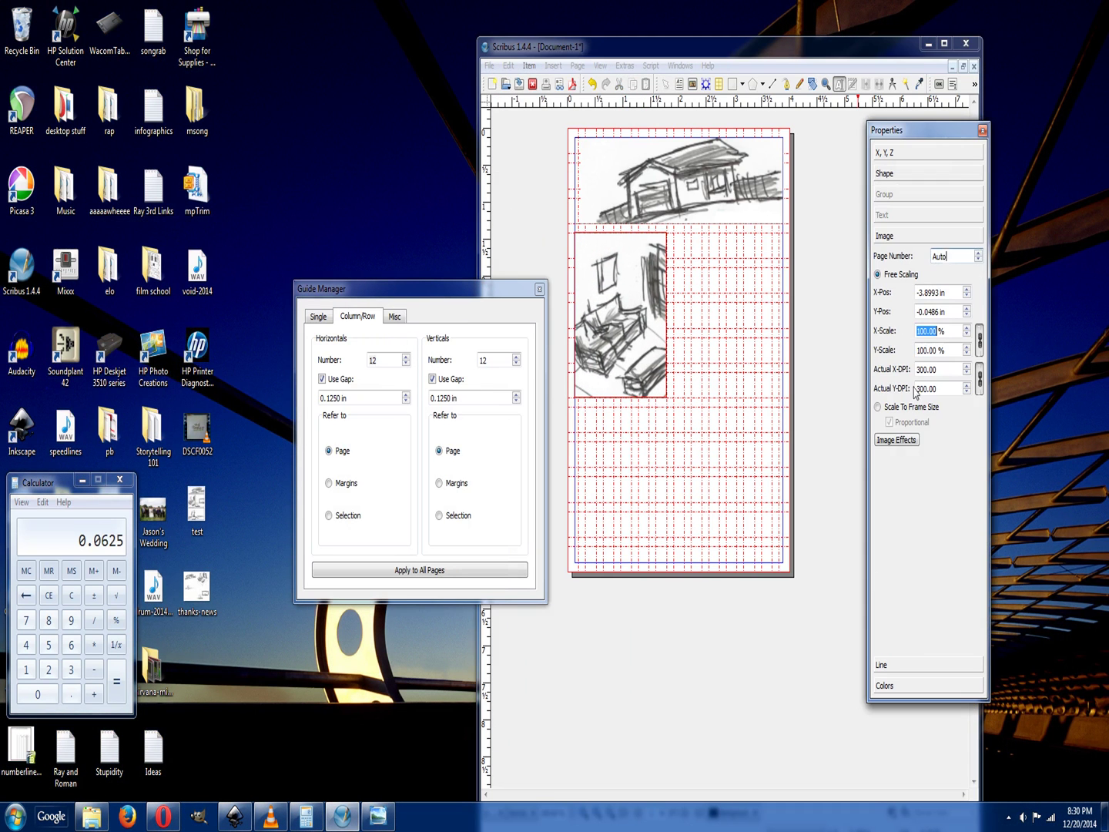
left_click_drag(967, 336, 968, 336)
left_click(968, 336)
left_click(967, 336)
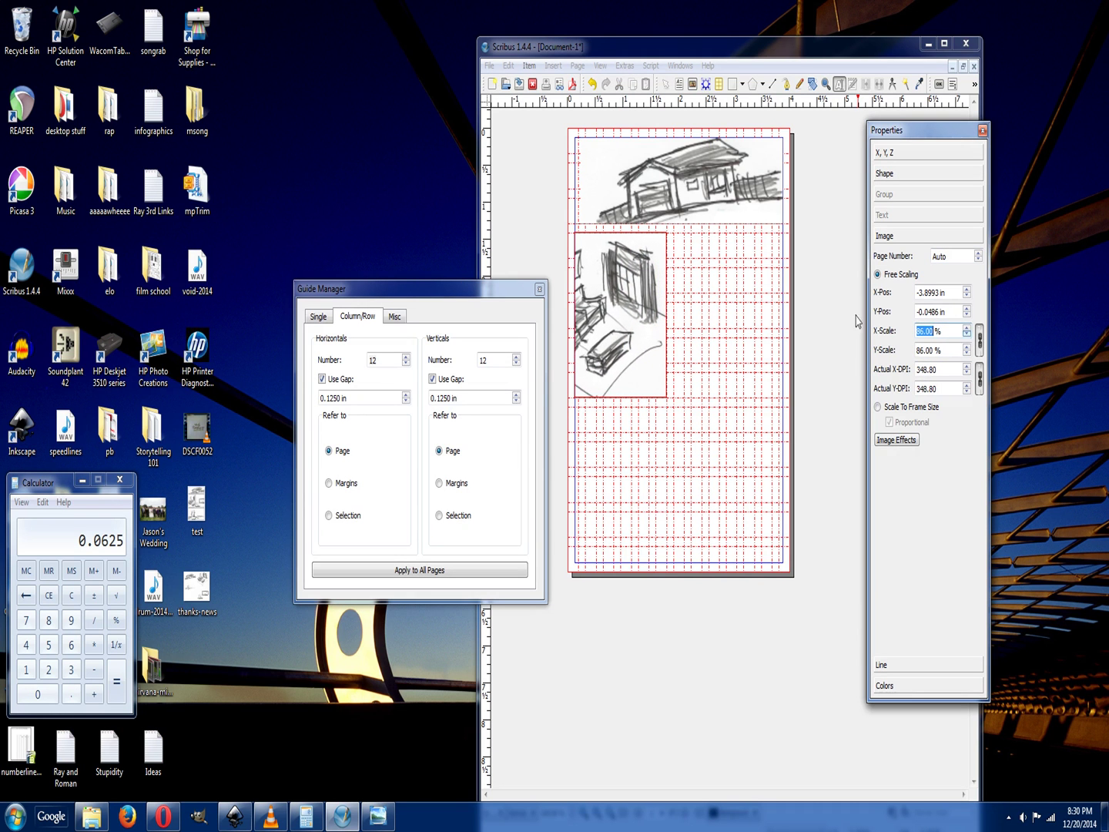
left_click(620, 303)
left_click_drag(620, 302, 649, 330)
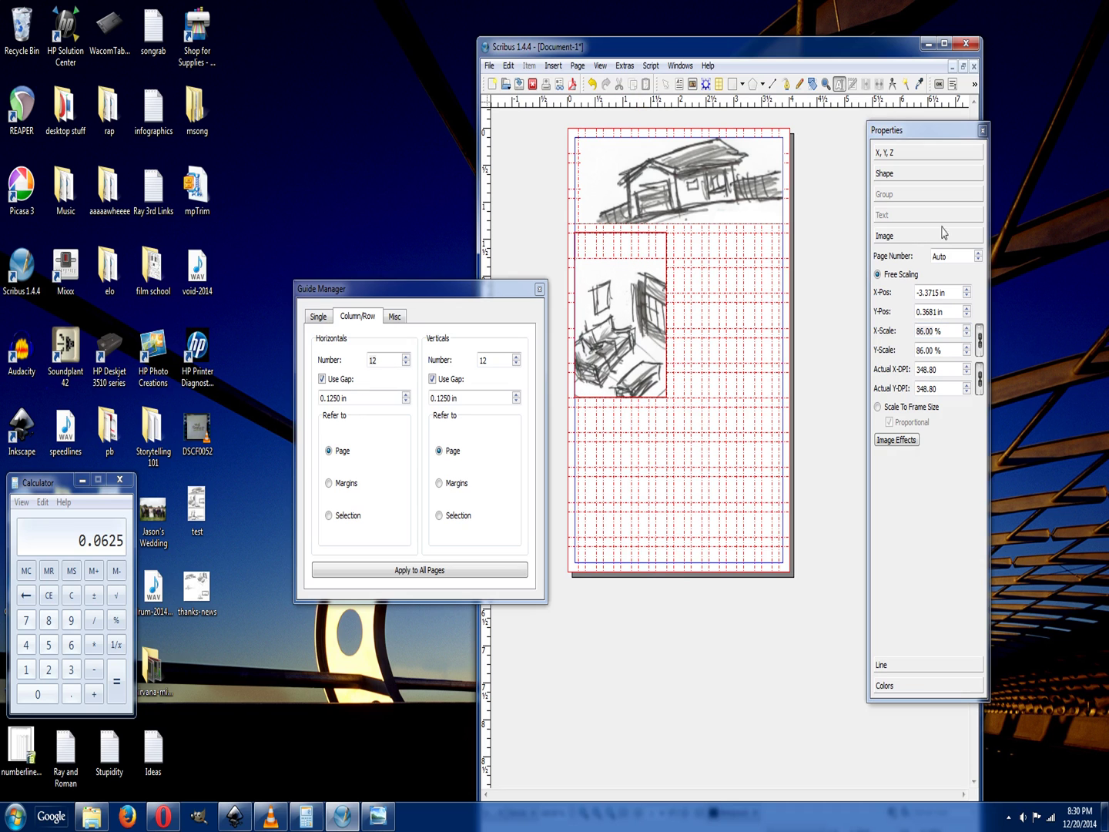
Copy the sofa panel frame and paste it as Image3 at the same position.
right_click(620, 306)
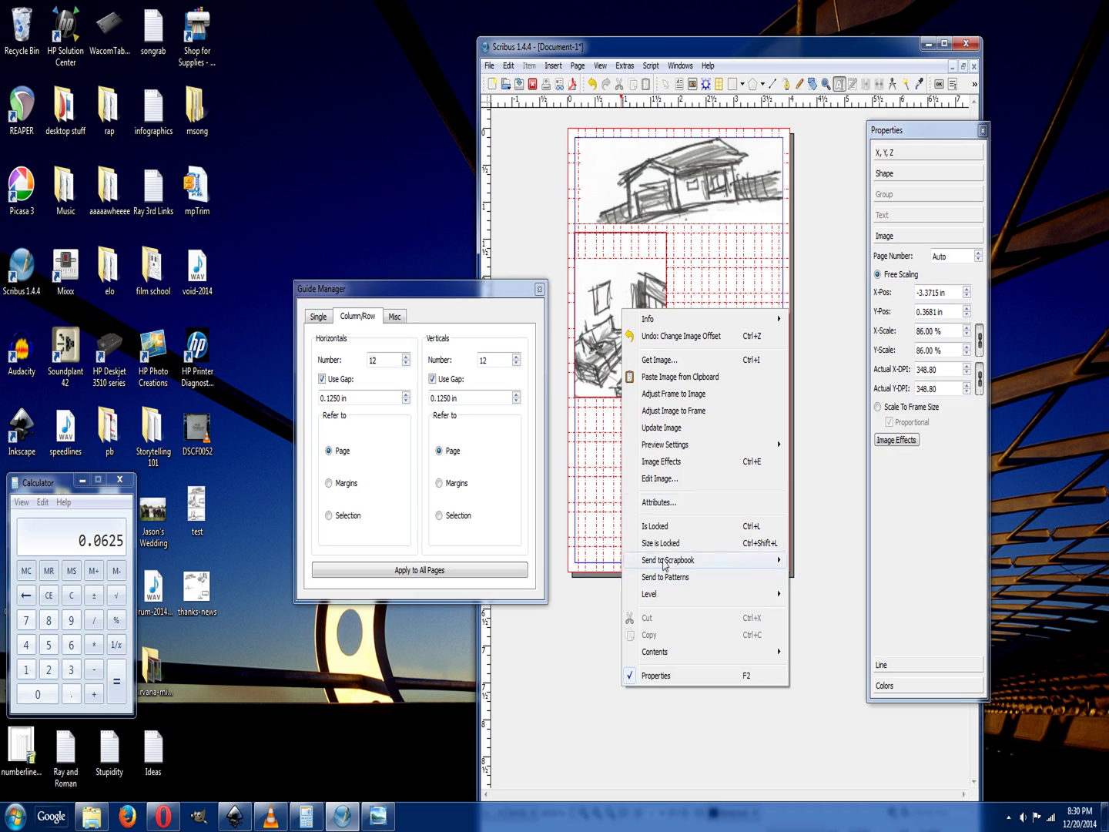
mouse_move(639, 319)
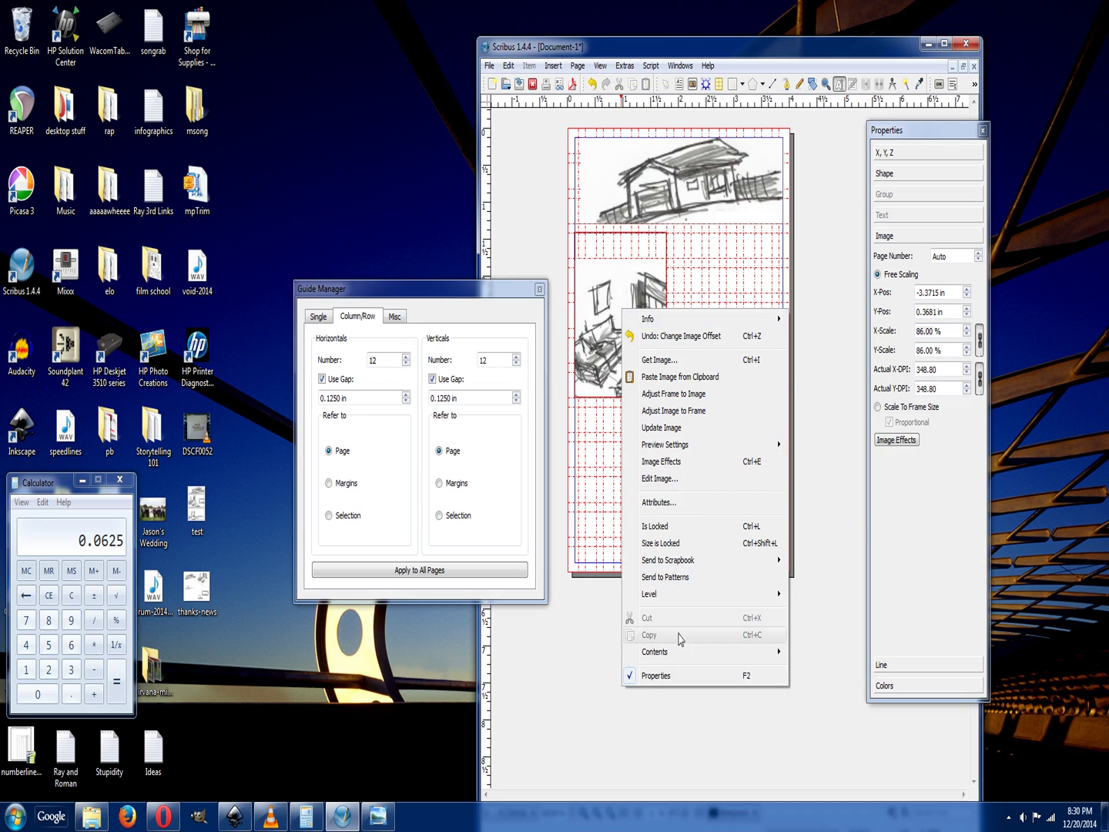
left_click(616, 324)
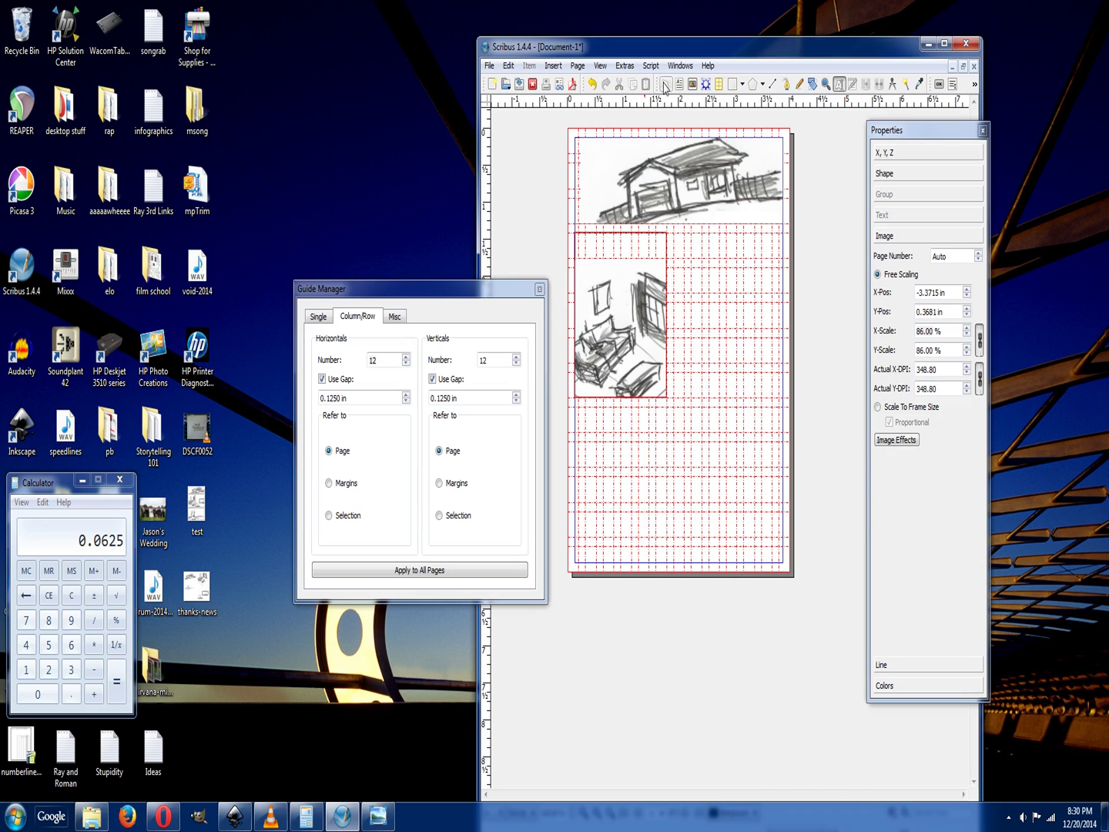
left_click(653, 308)
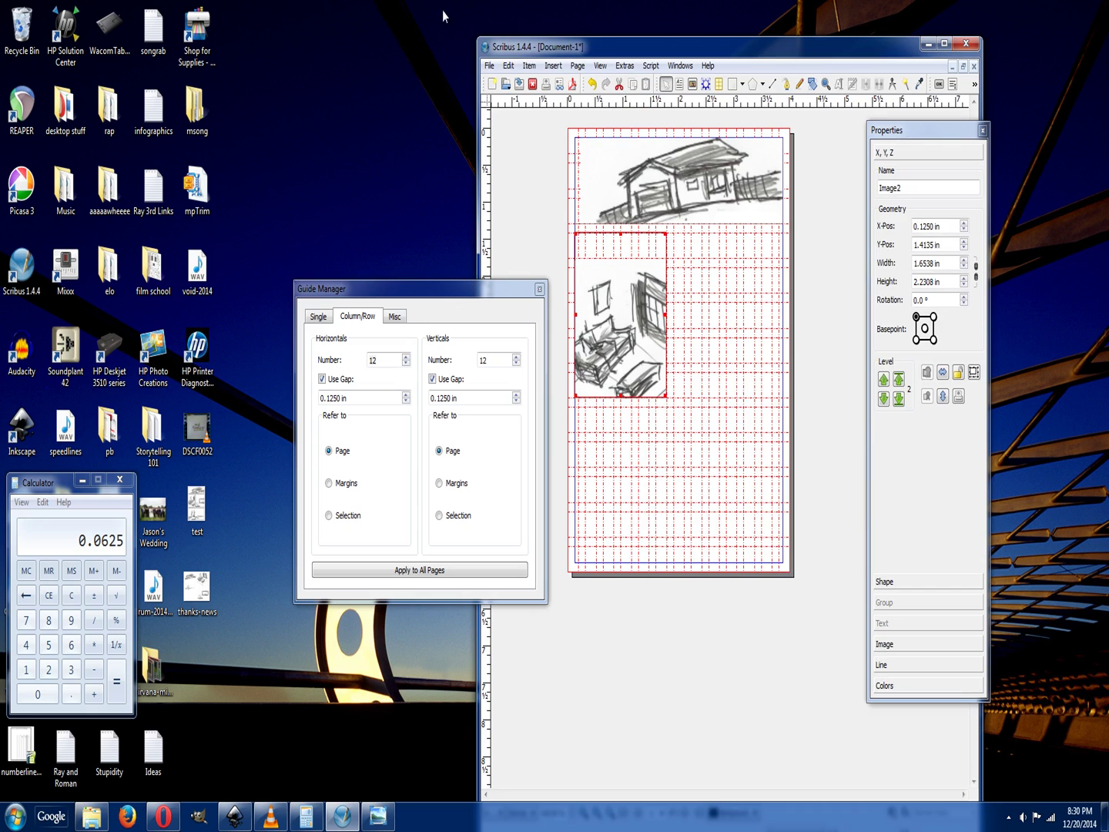
left_click(509, 68)
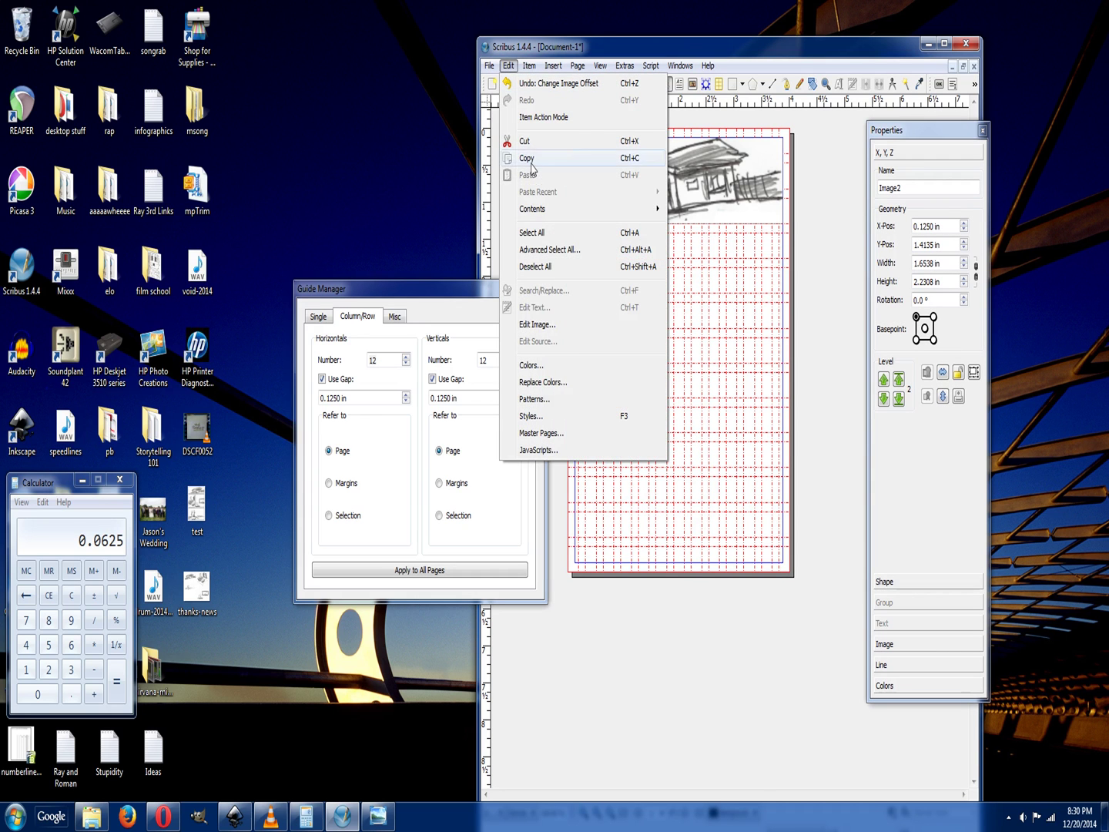
left_click(530, 72)
left_click(508, 65)
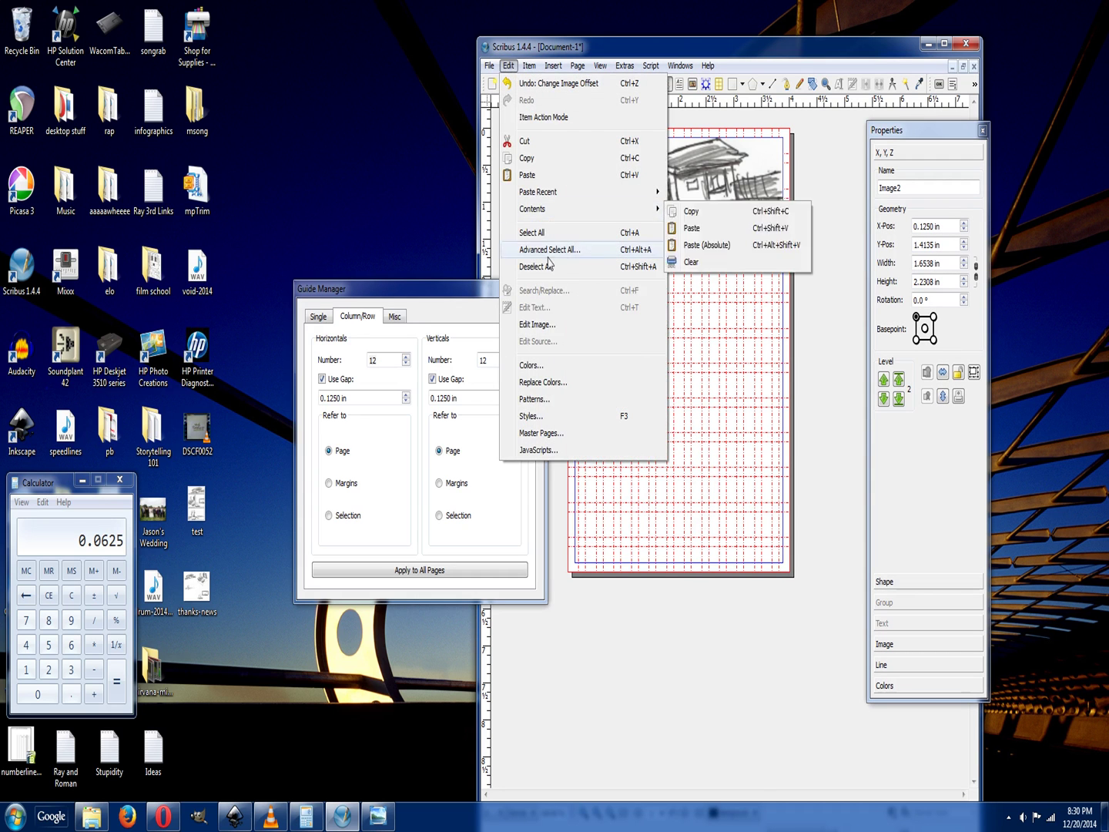
left_click(528, 175)
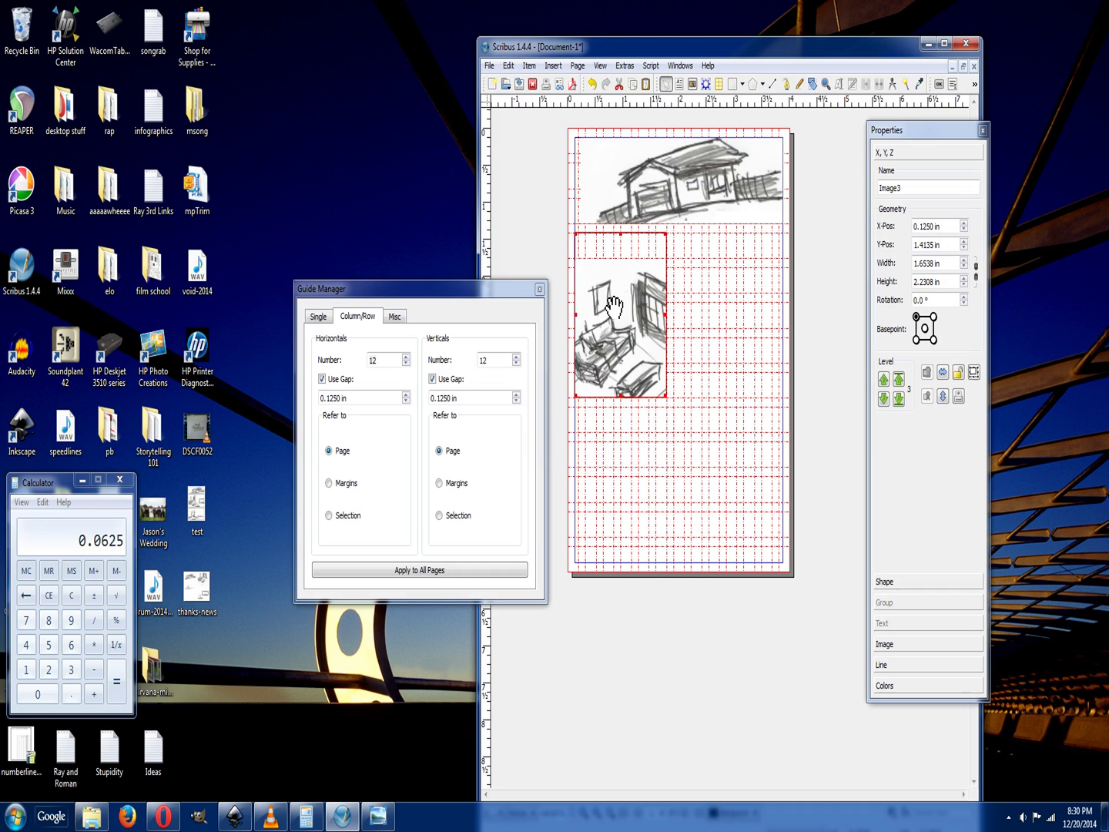
Move the duplicate frame right of the sofa panel and pan its picture to the television scene.
mouse_move(614, 307)
left_mouse_down()
mouse_move(730, 304)
mouse_move(673, 315)
left_mouse_up()
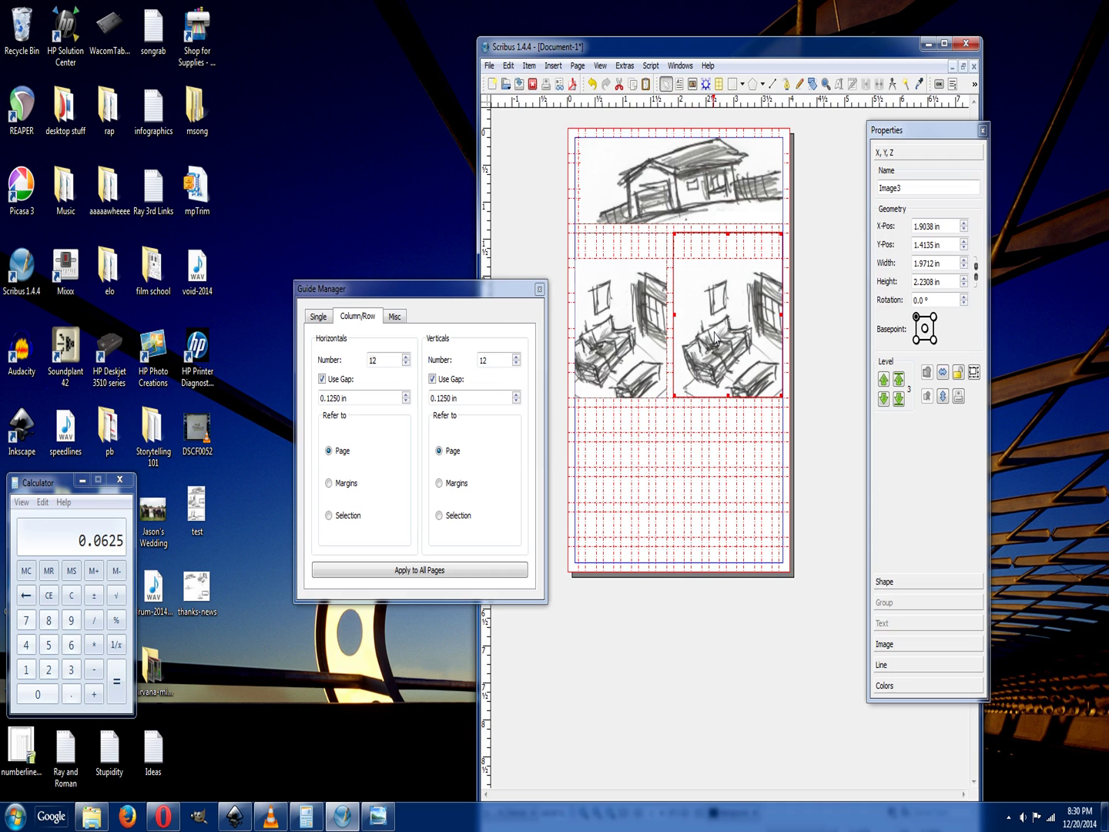
mouse_move(734, 365)
left_mouse_down()
mouse_move(673, 223)
mouse_move(592, 129)
mouse_move(742, 49)
mouse_move(714, 141)
left_mouse_up()
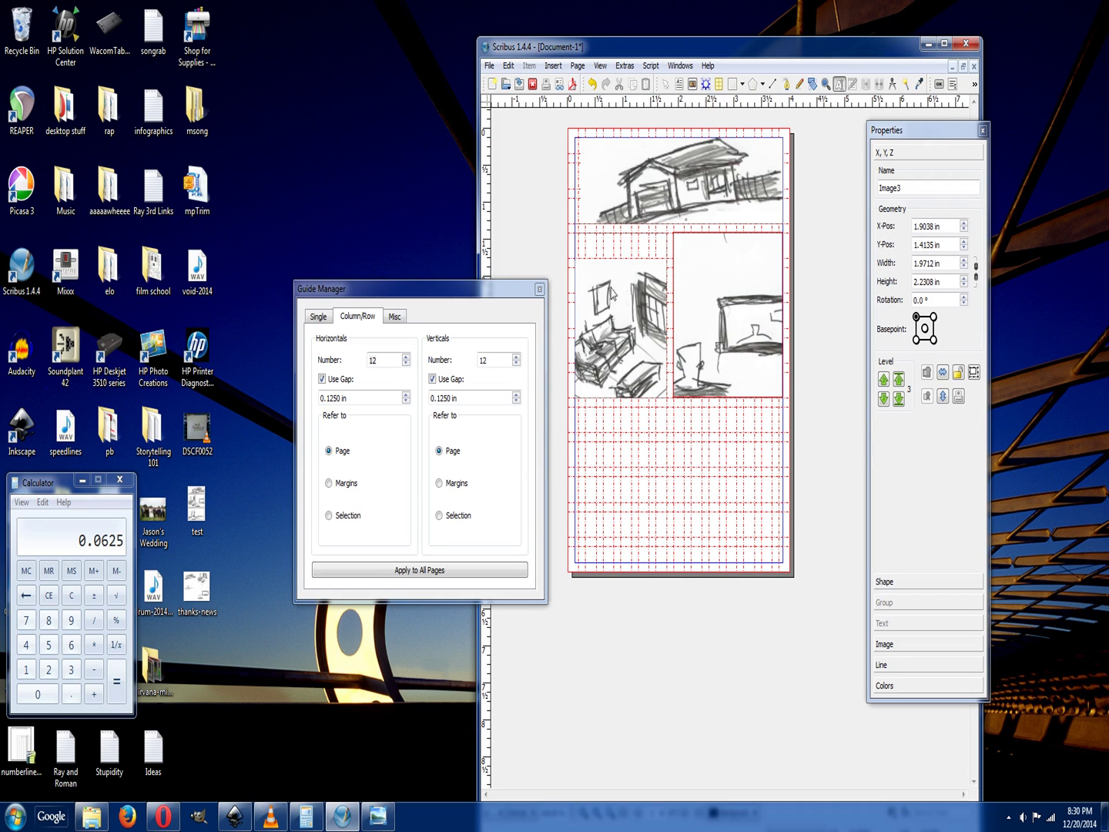
left_click(692, 84)
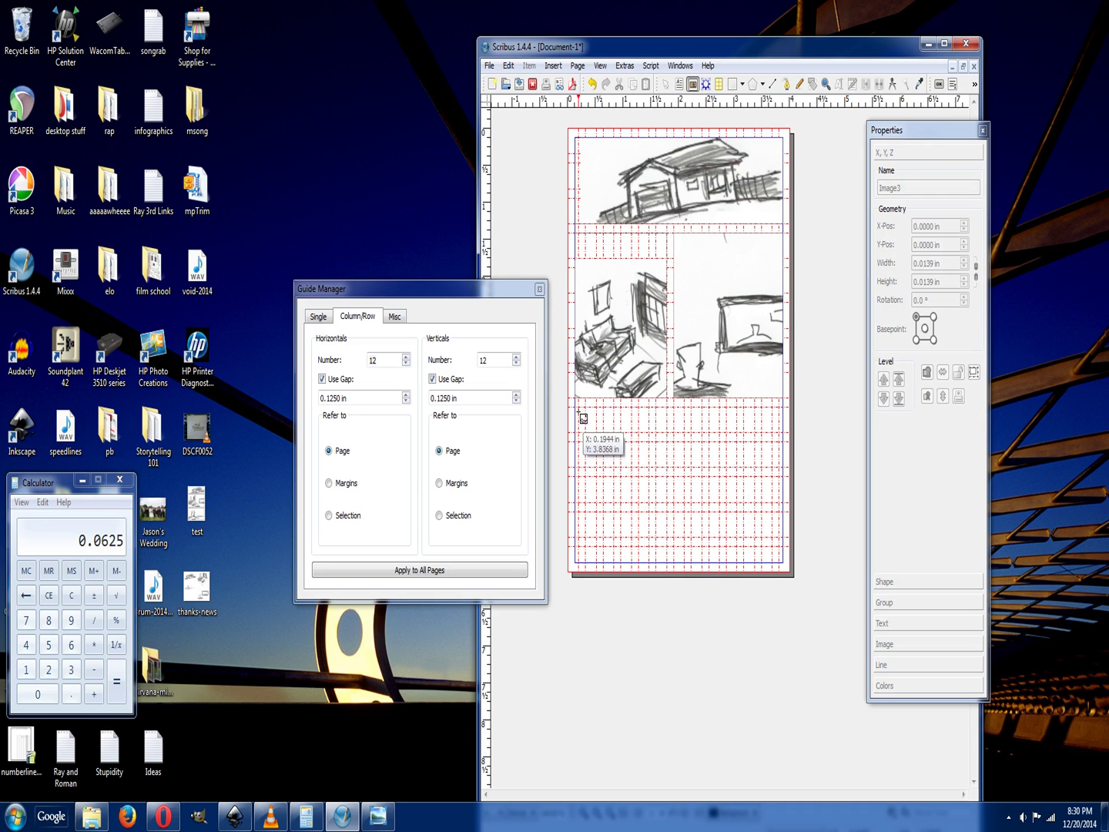
Draw a wide bottom image frame, place the test sketch in it, and pan to the figure scene.
left_click_drag(577, 409, 781, 560)
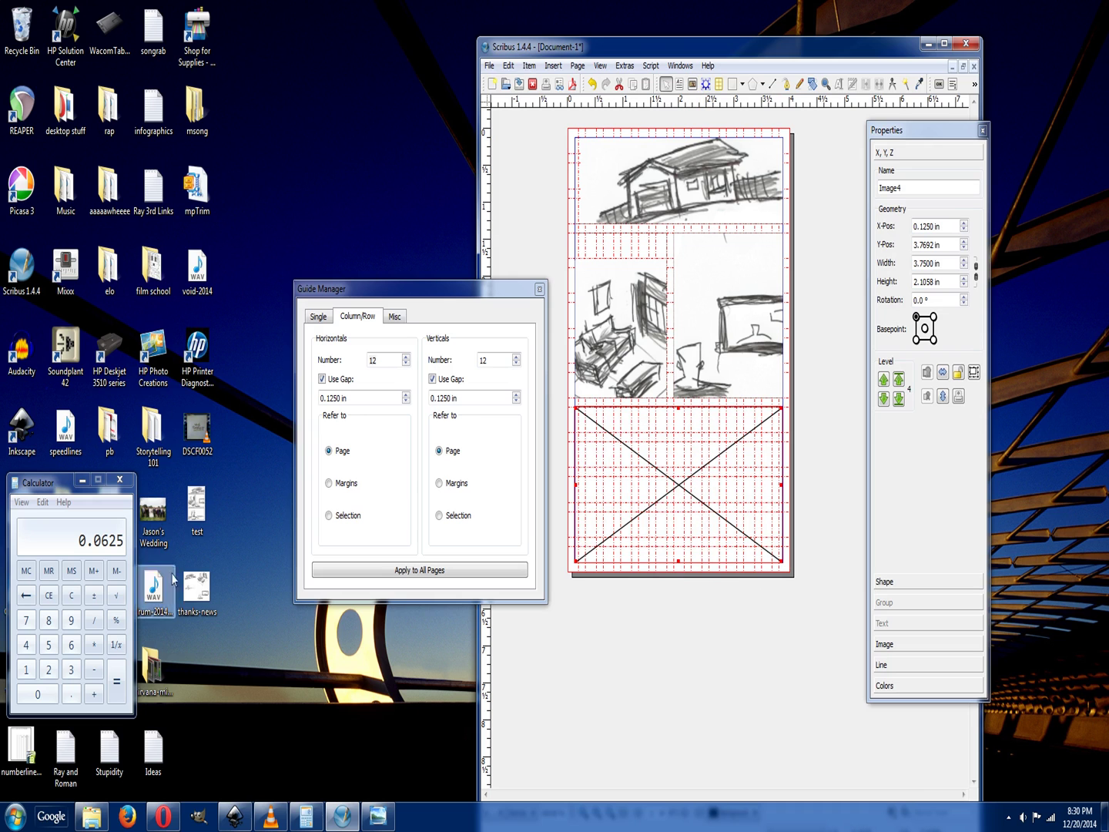
left_click_drag(199, 499, 644, 493)
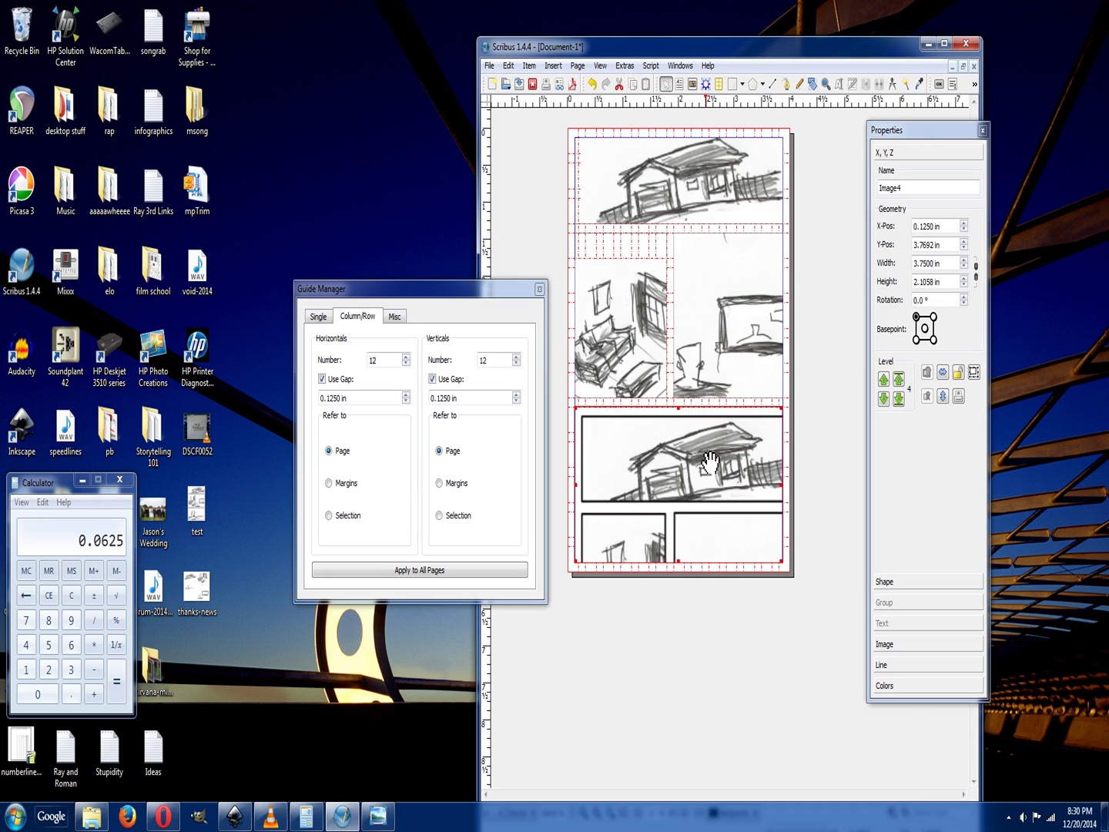
key("ctrl+z")
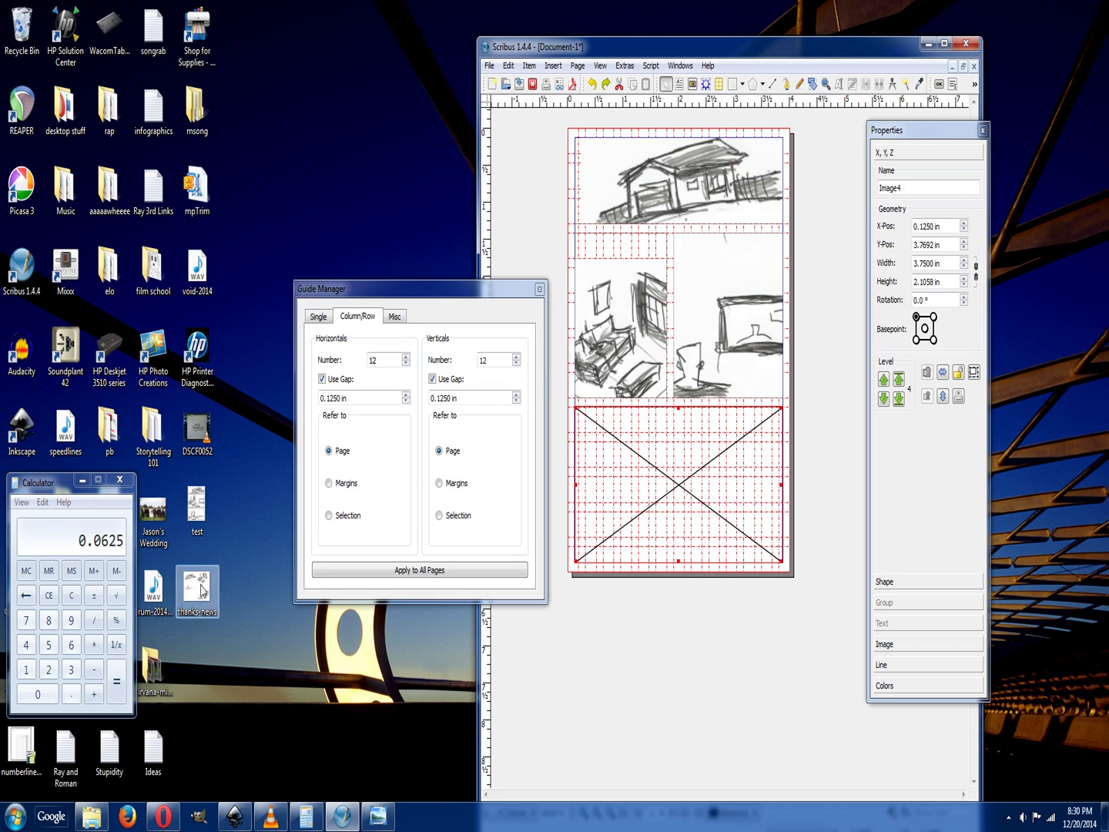
key("ctrl+y")
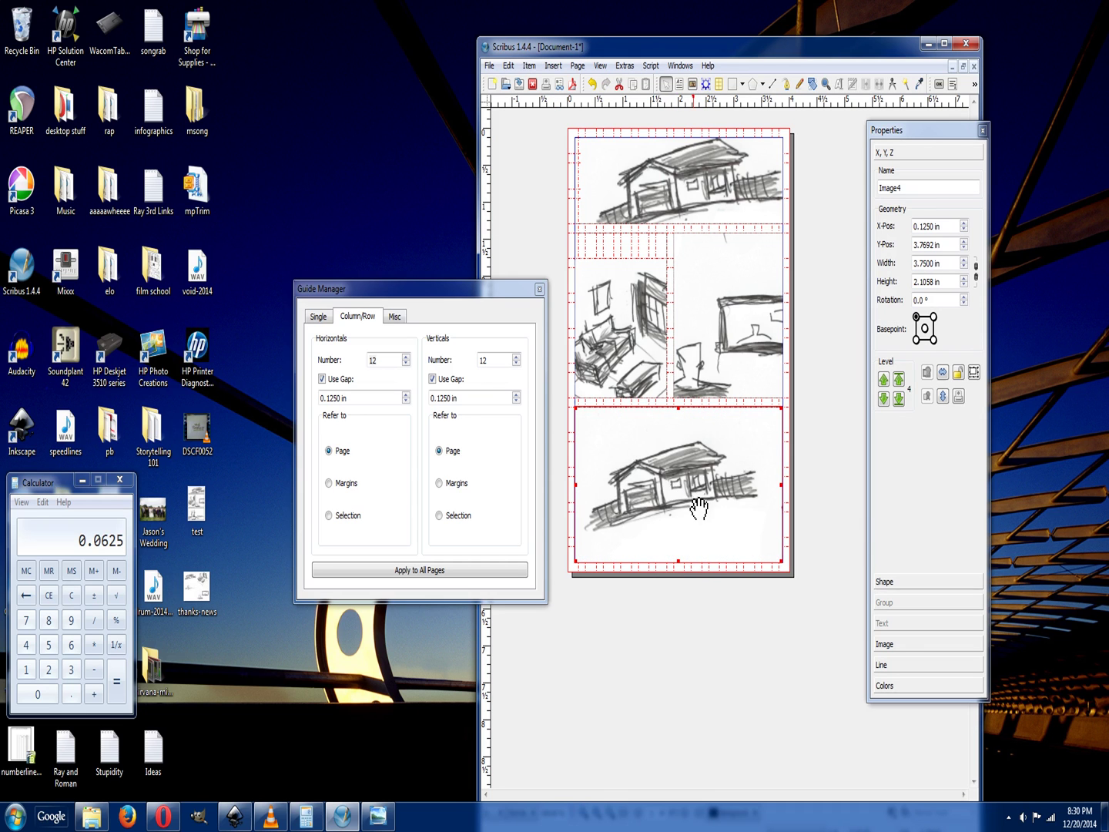
double_click(695, 509)
mouse_move(705, 528)
left_mouse_down()
mouse_move(631, 420)
mouse_move(543, 466)
mouse_move(656, 396)
mouse_move(720, 412)
mouse_move(770, 442)
left_mouse_up()
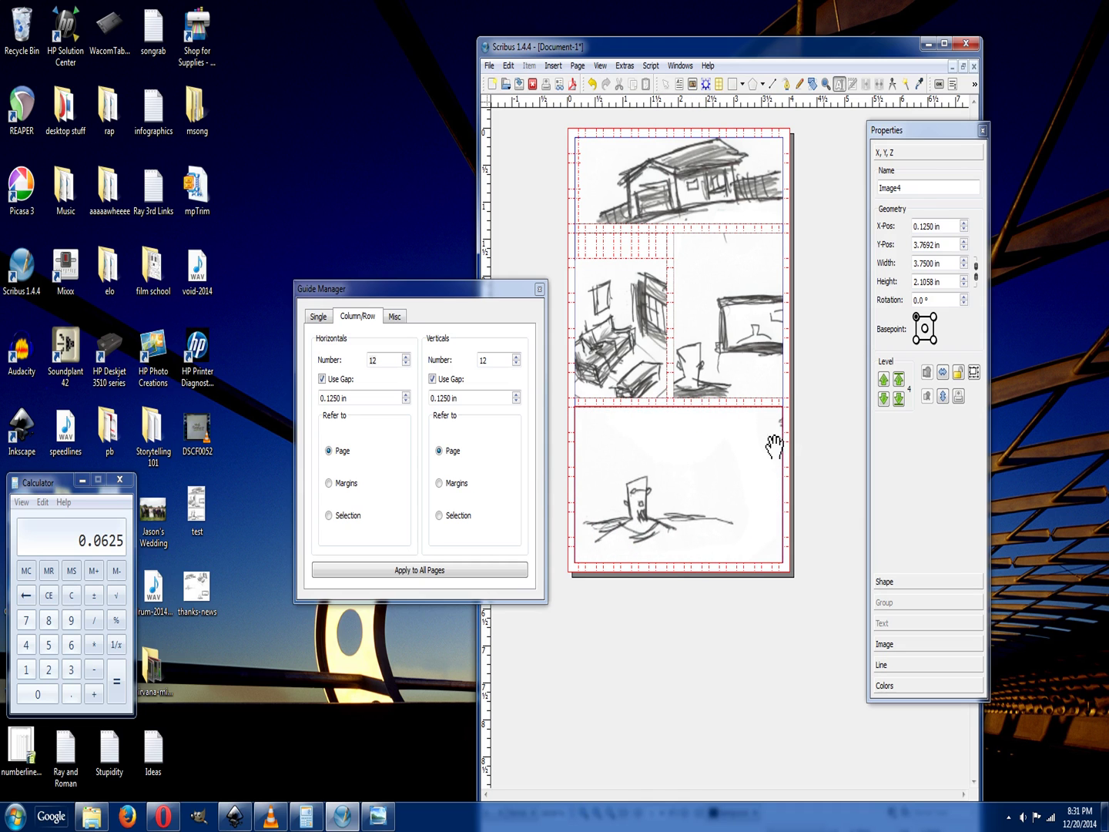
left_click(929, 644)
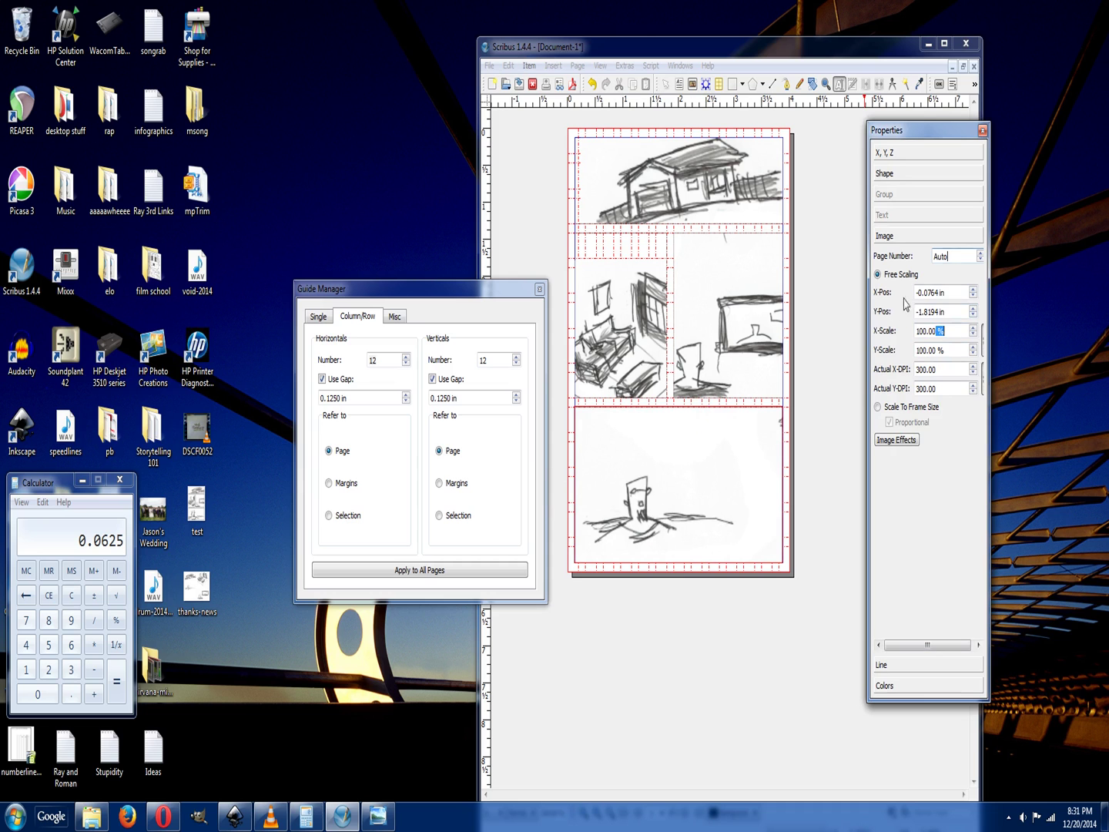
Enlarge the bottom figure sketch to 200% scale and pan it up and left within its frame.
left_click_drag(867, 314, 827, 314)
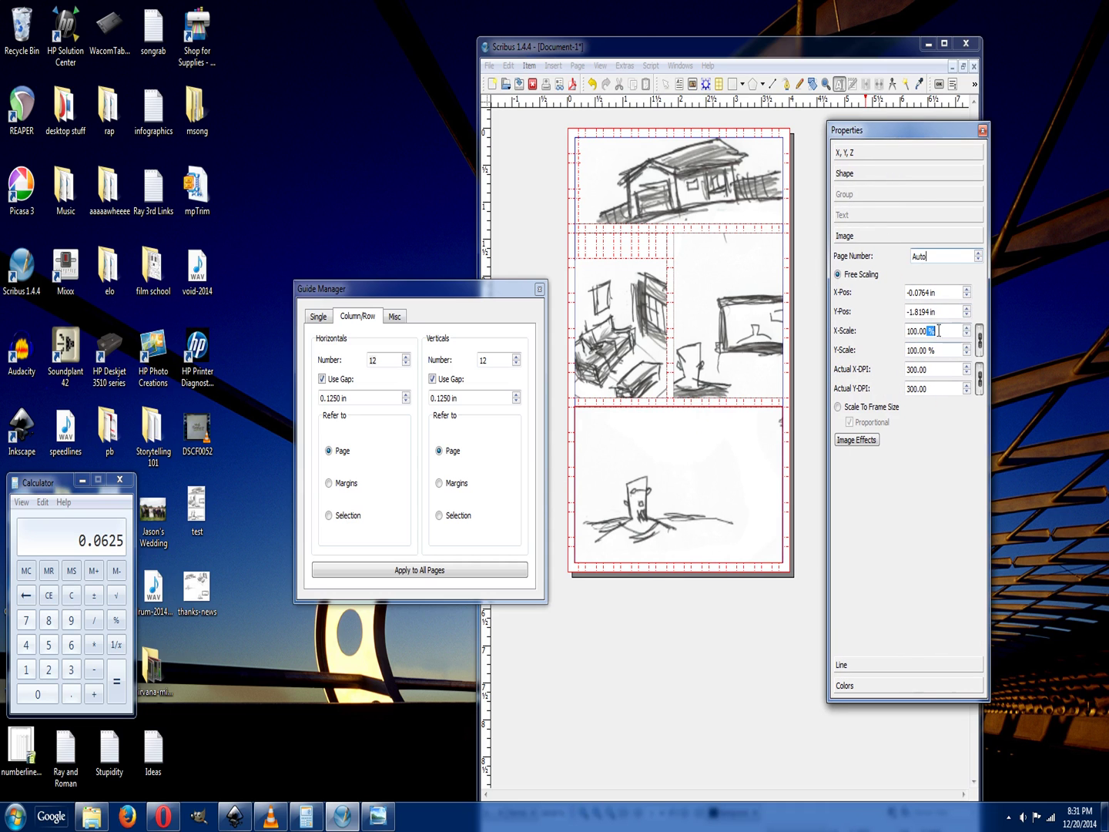
left_click_drag(925, 331, 836, 336)
type("200")
key("Return")
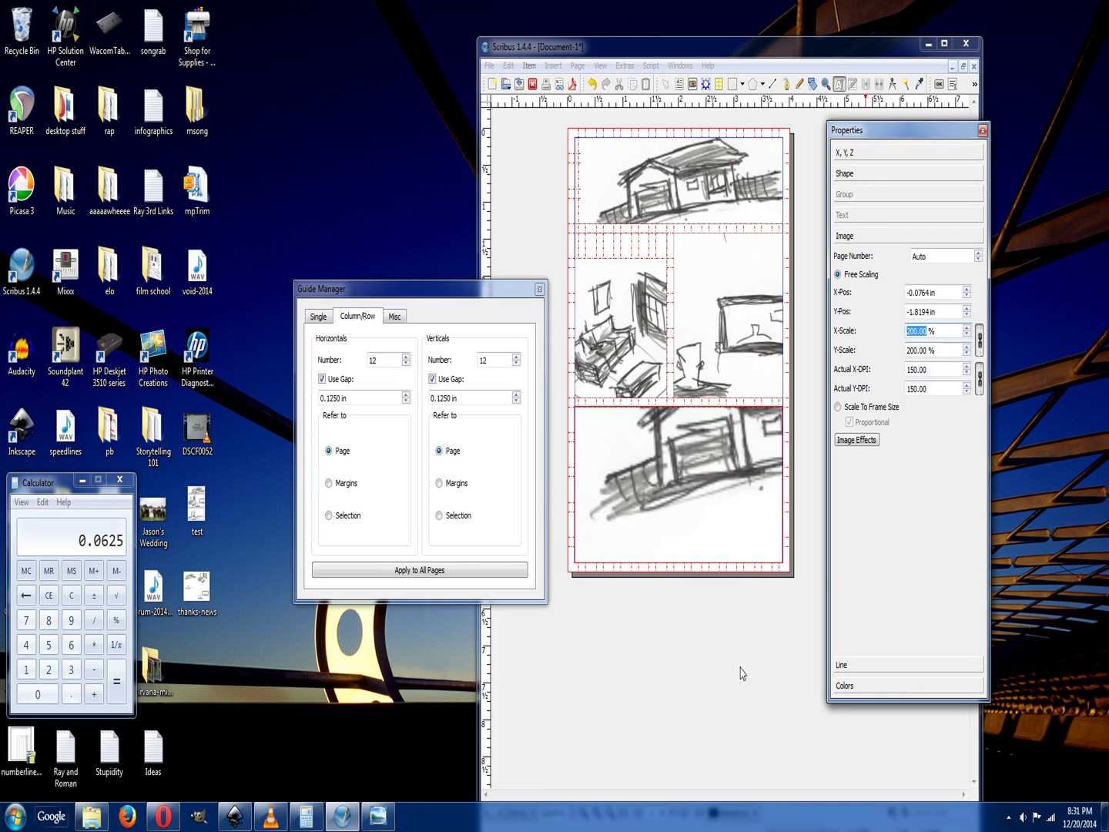
left_click_drag(701, 471, 652, 229)
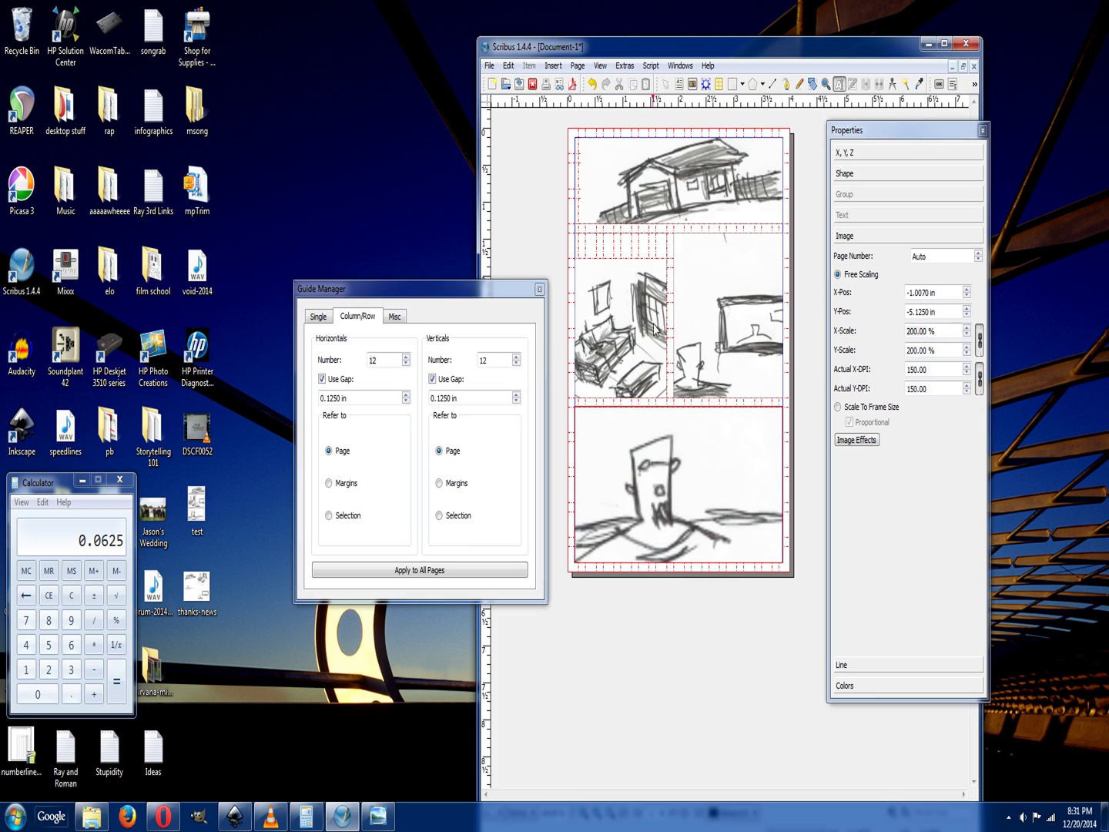
left_click_drag(693, 478, 680, 493)
Nudge the sofa sketch slightly, then bring up the top house frame's context menu.
left_click(621, 333)
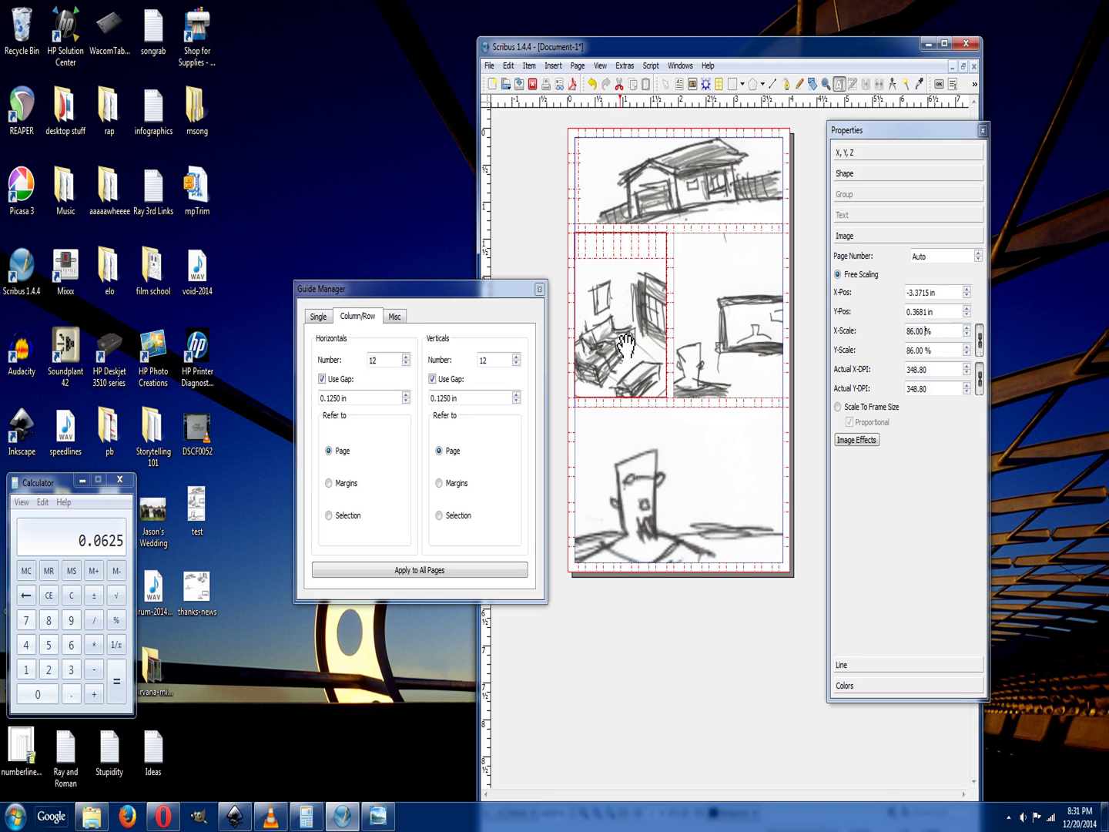
left_click_drag(626, 344, 622, 339)
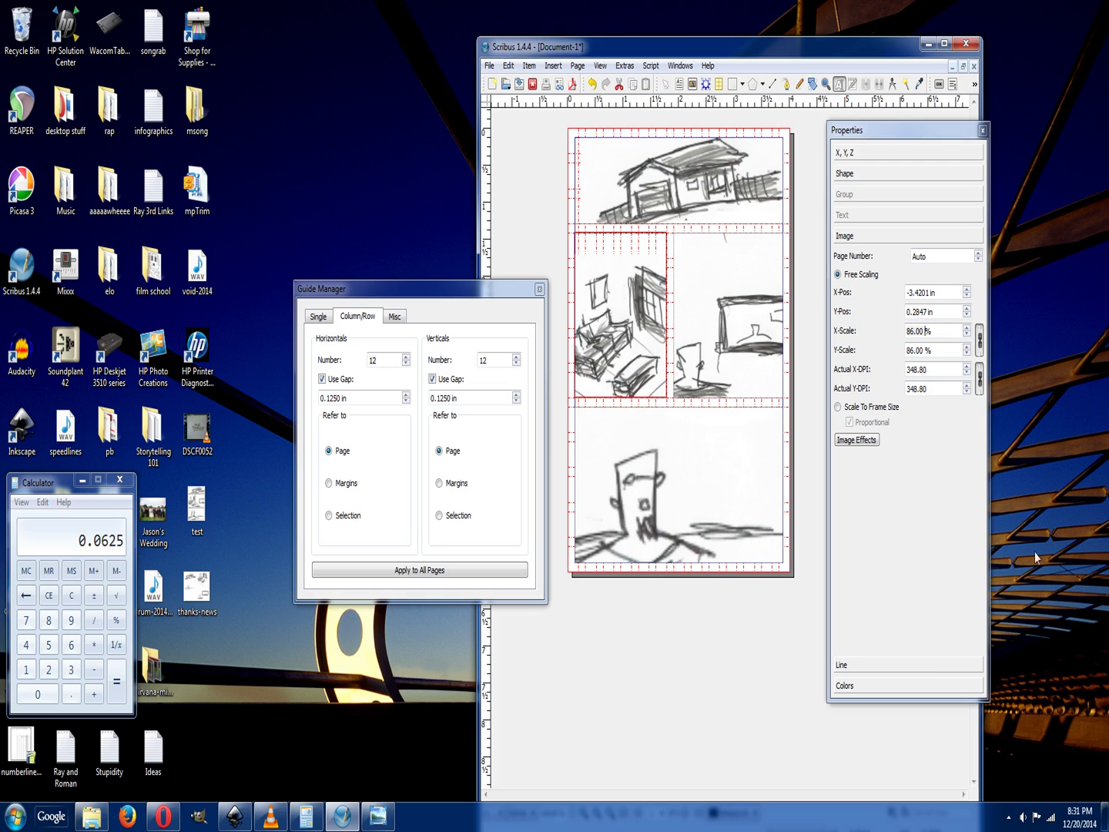
left_click(759, 153)
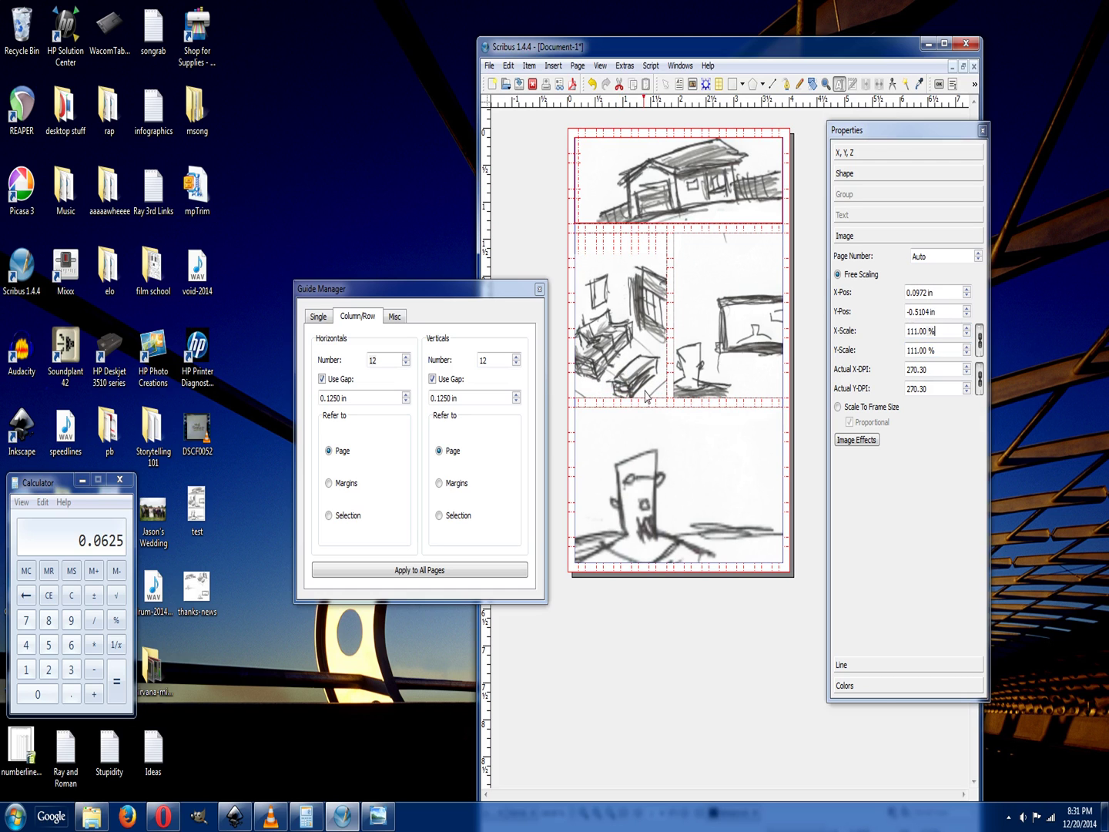
right_click(749, 460)
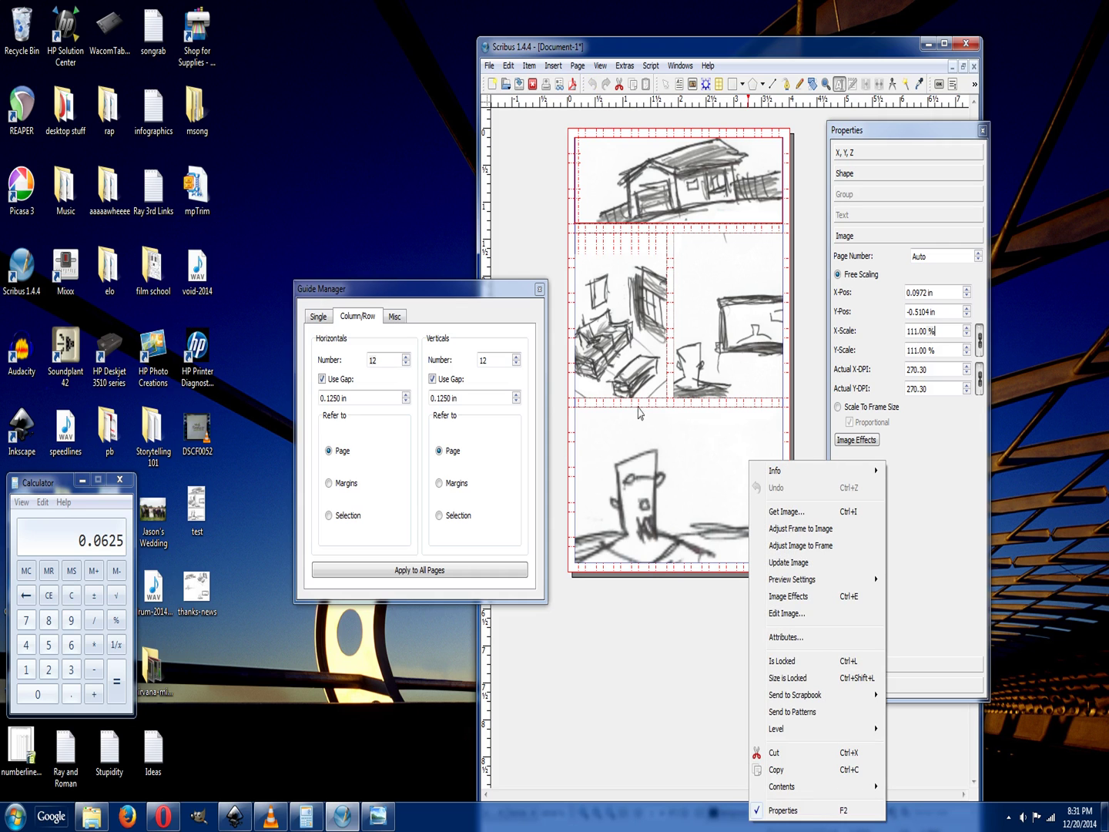
Set the top house frame's border line colour to Black in the Colors properties.
left_click(625, 340)
left_click(699, 331)
left_click(711, 505)
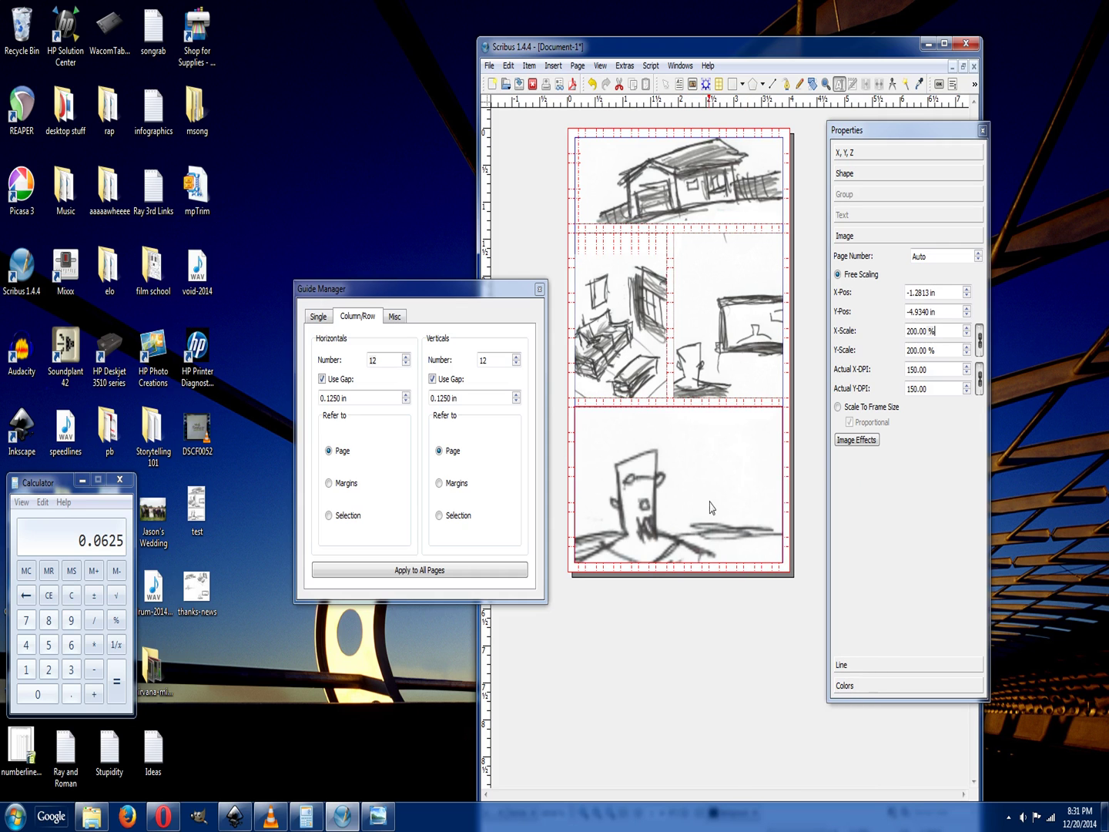
left_click(610, 188)
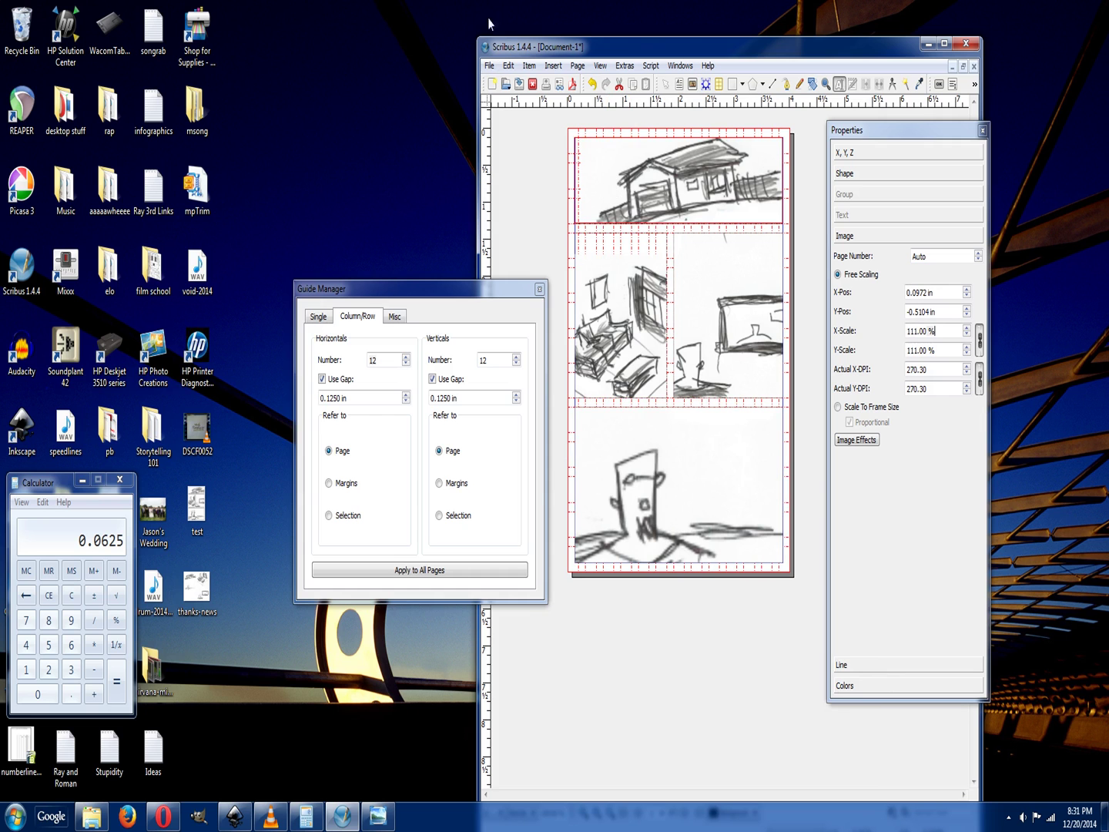
left_click(518, 67)
mouse_move(539, 70)
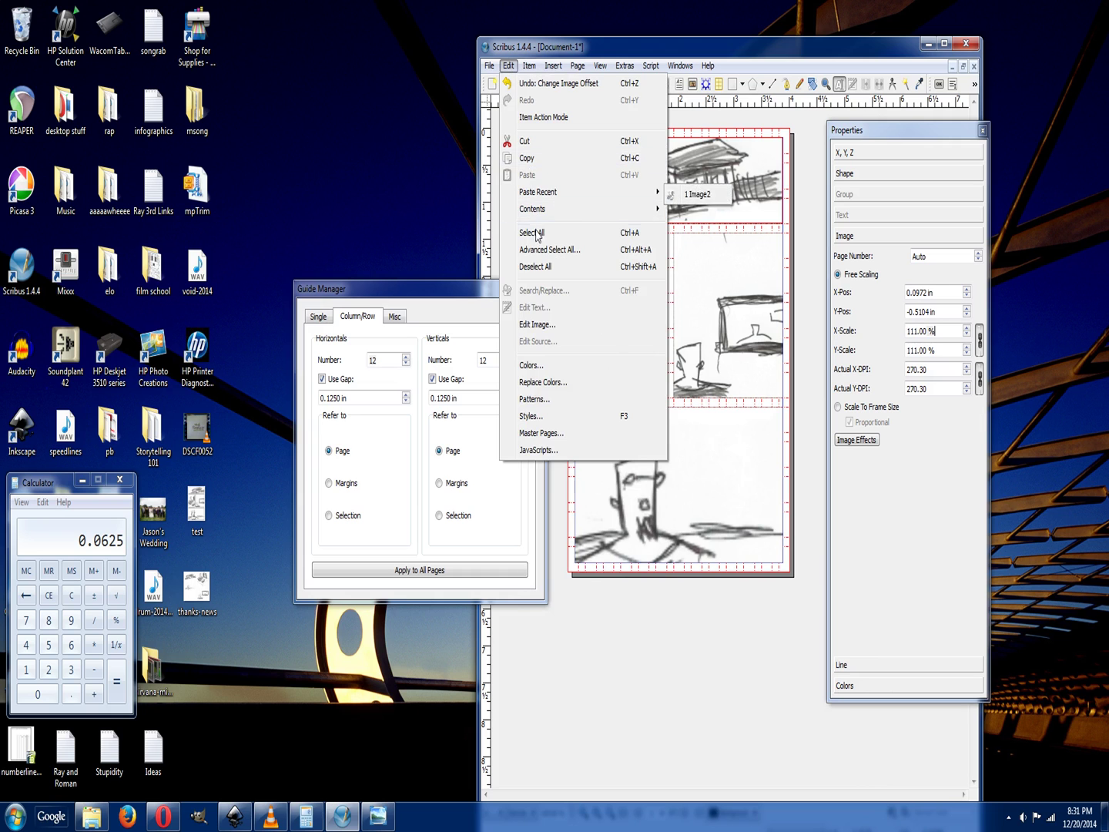
key("Escape")
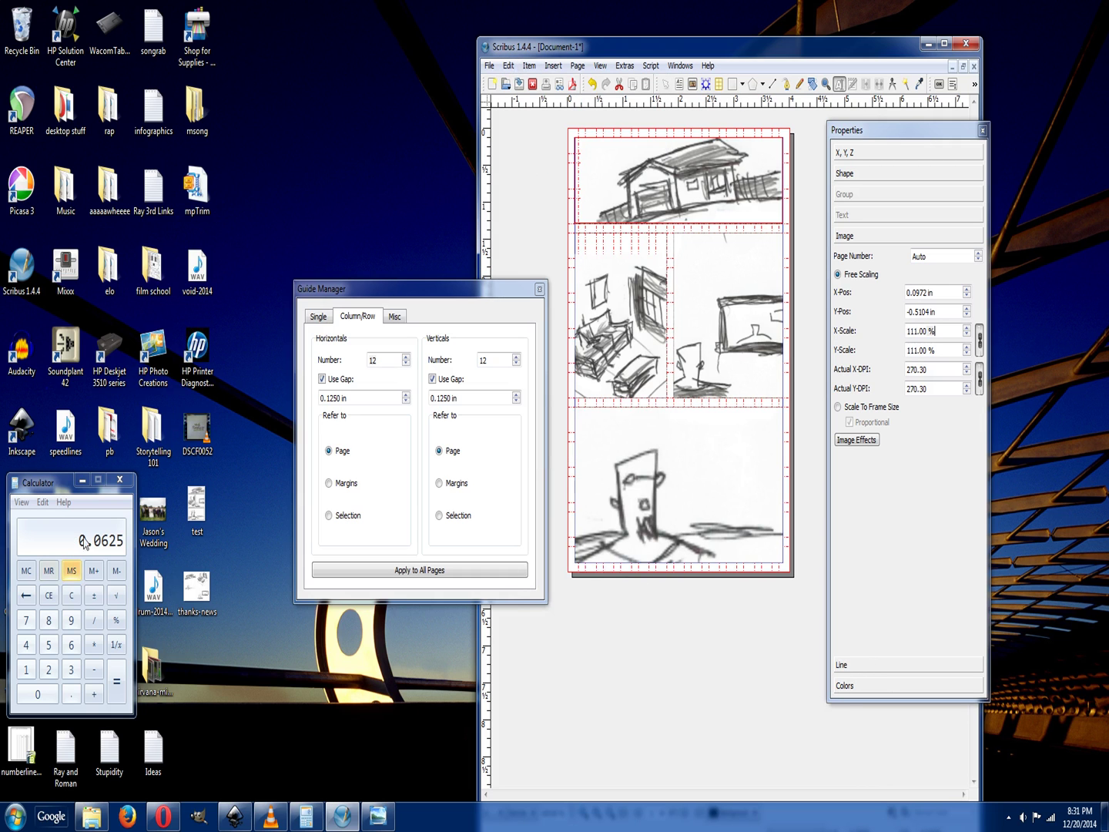
left_click(876, 667)
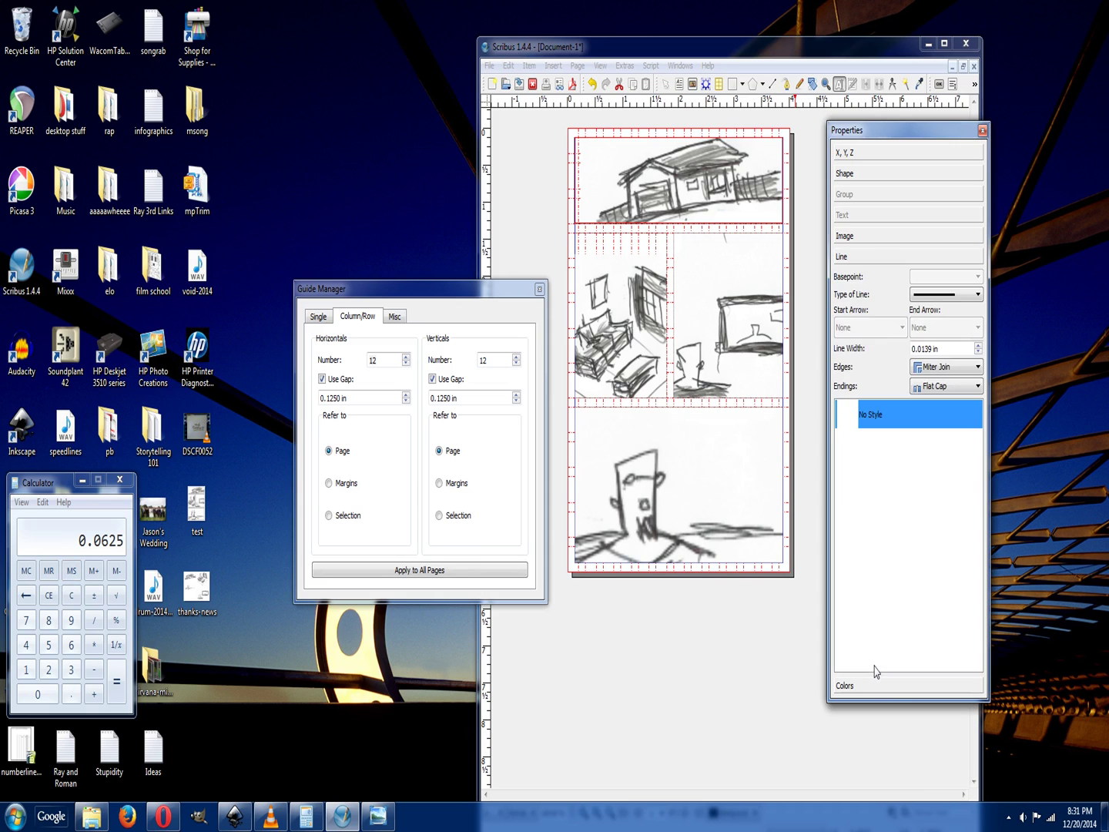
left_click(876, 688)
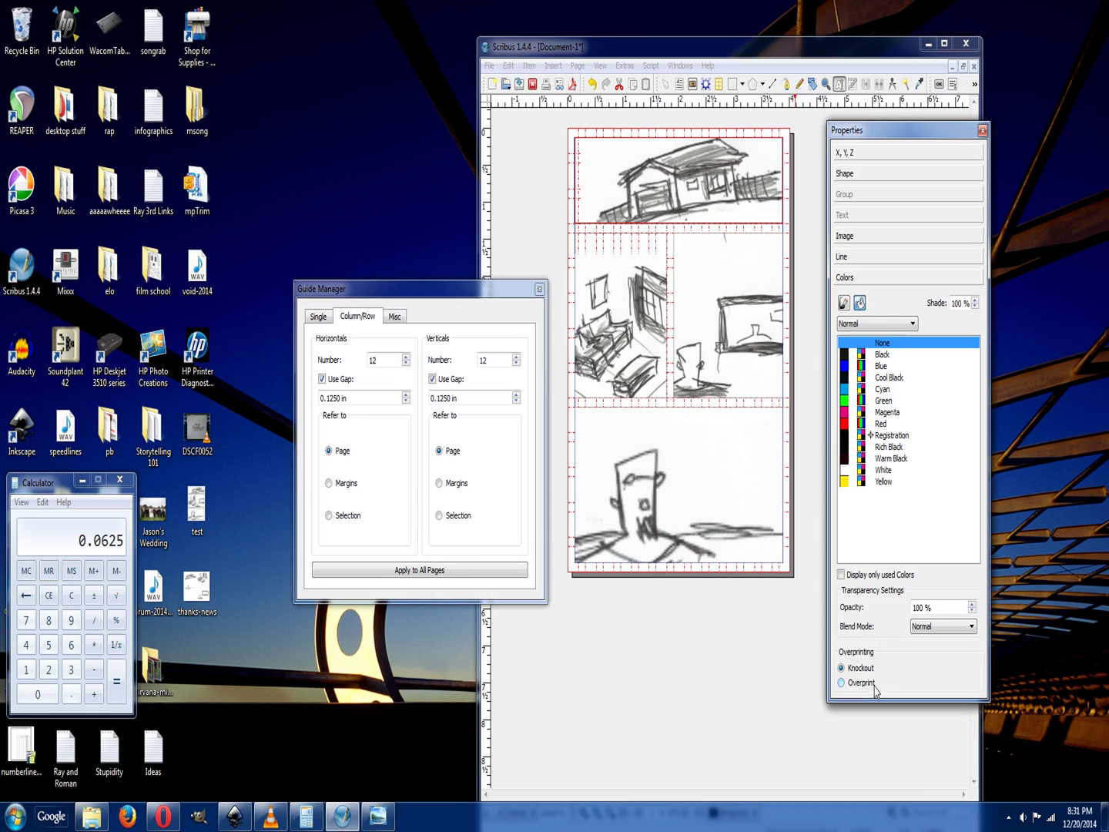
left_click(844, 304)
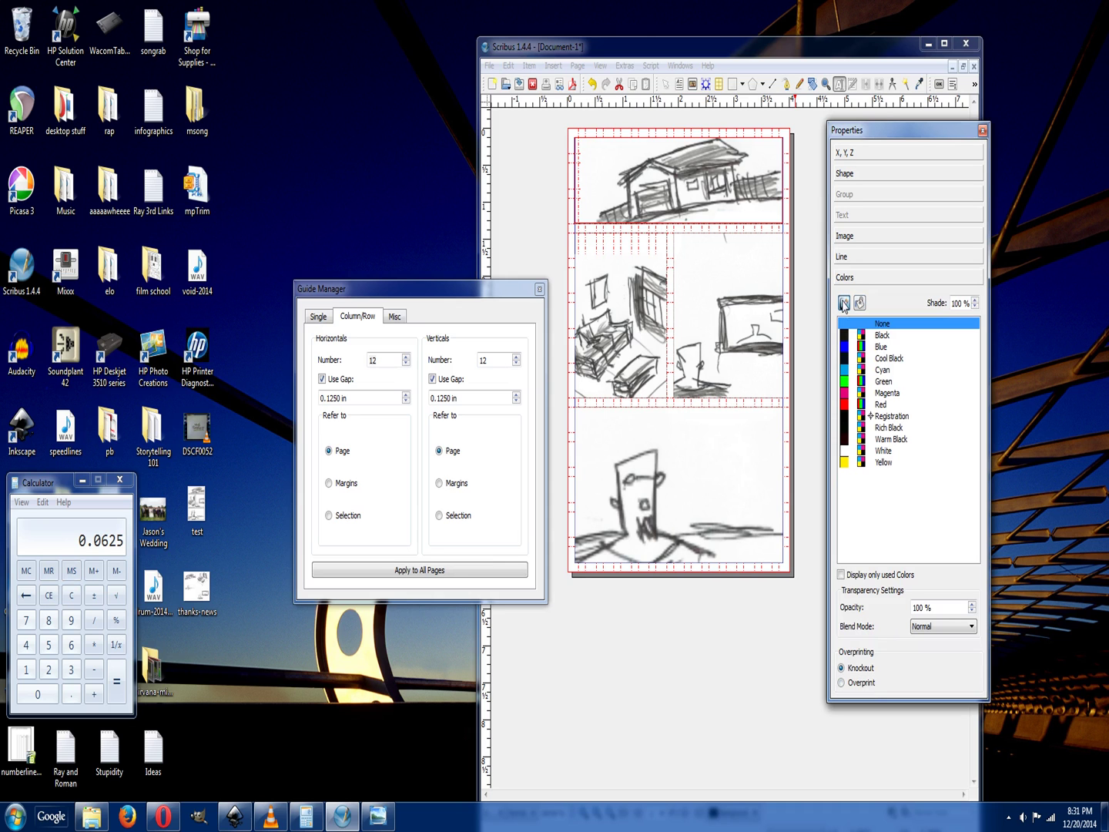
left_click(882, 336)
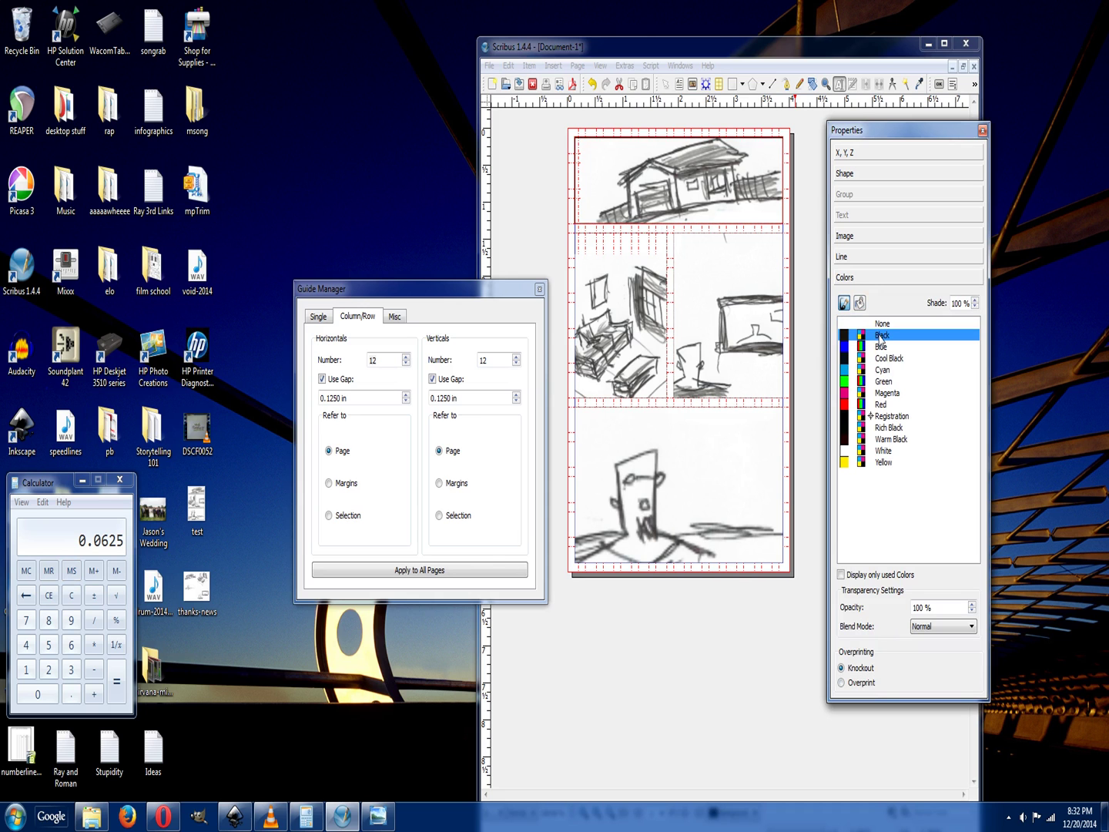
Give the middle-left, middle-right and bottom panel frames black borders as well.
left_click(625, 336)
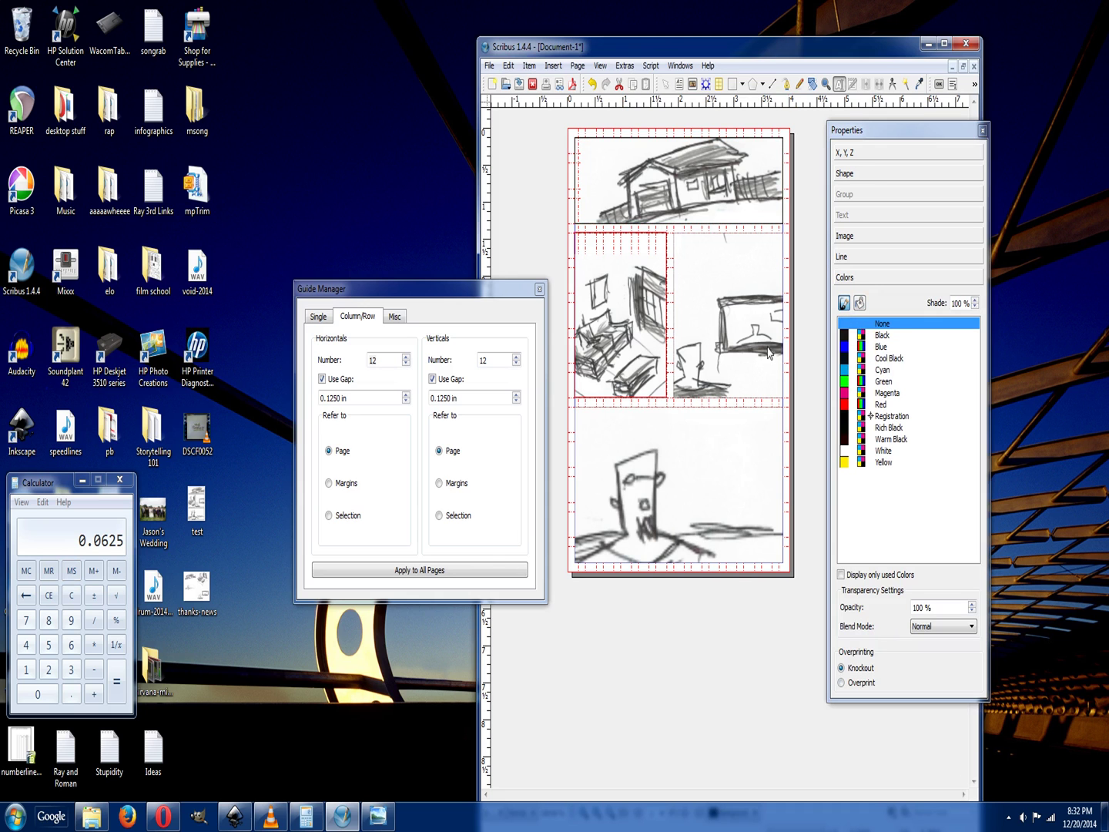
left_click(849, 315)
left_click(746, 313)
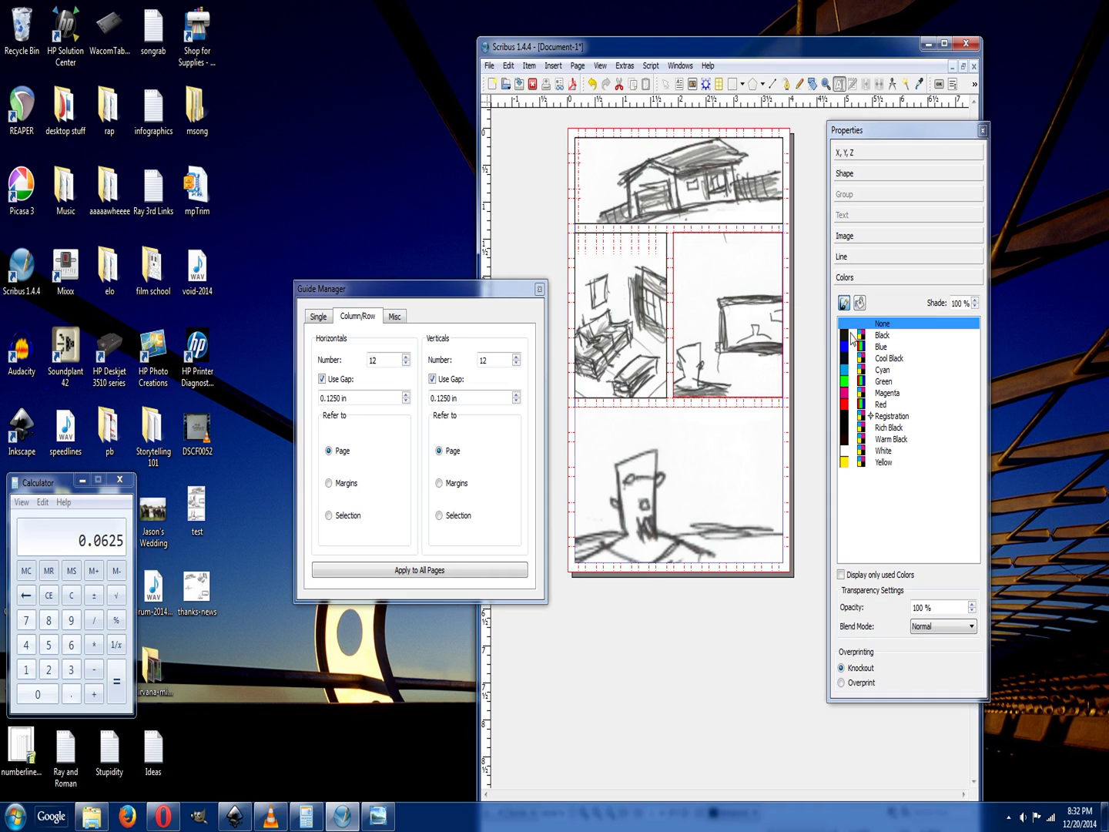
left_click(689, 483)
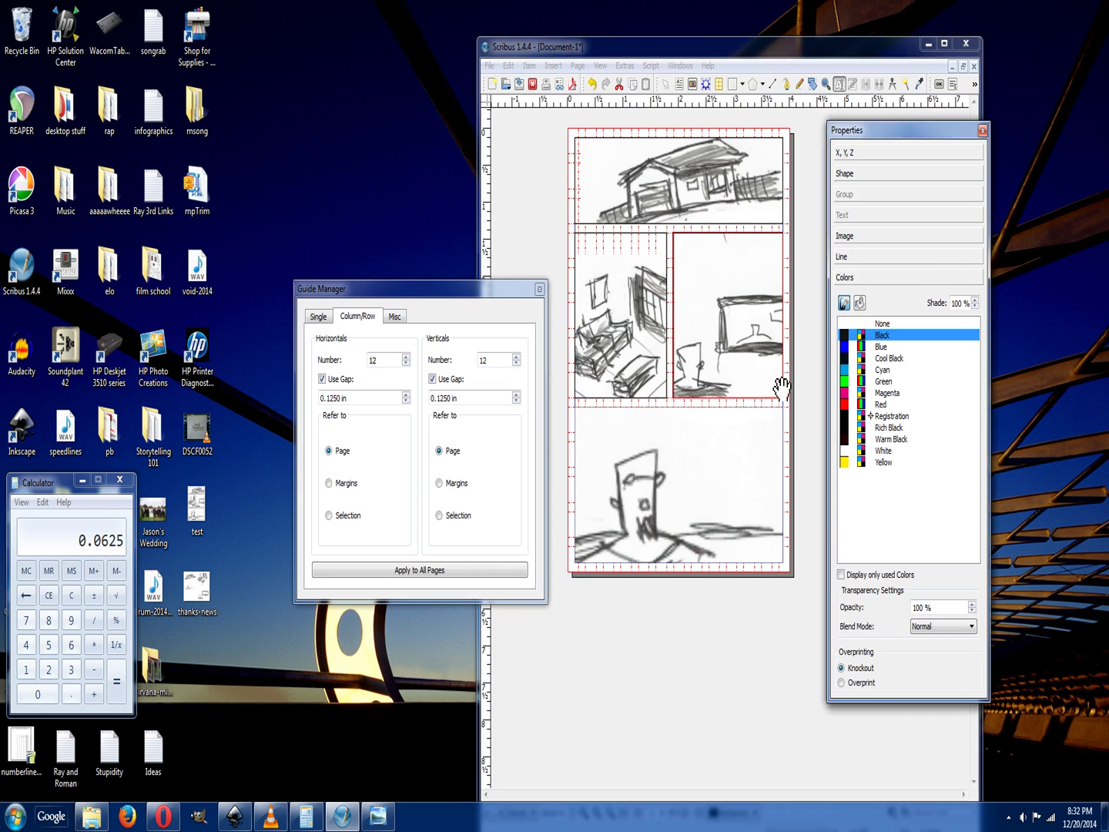
left_click(883, 335)
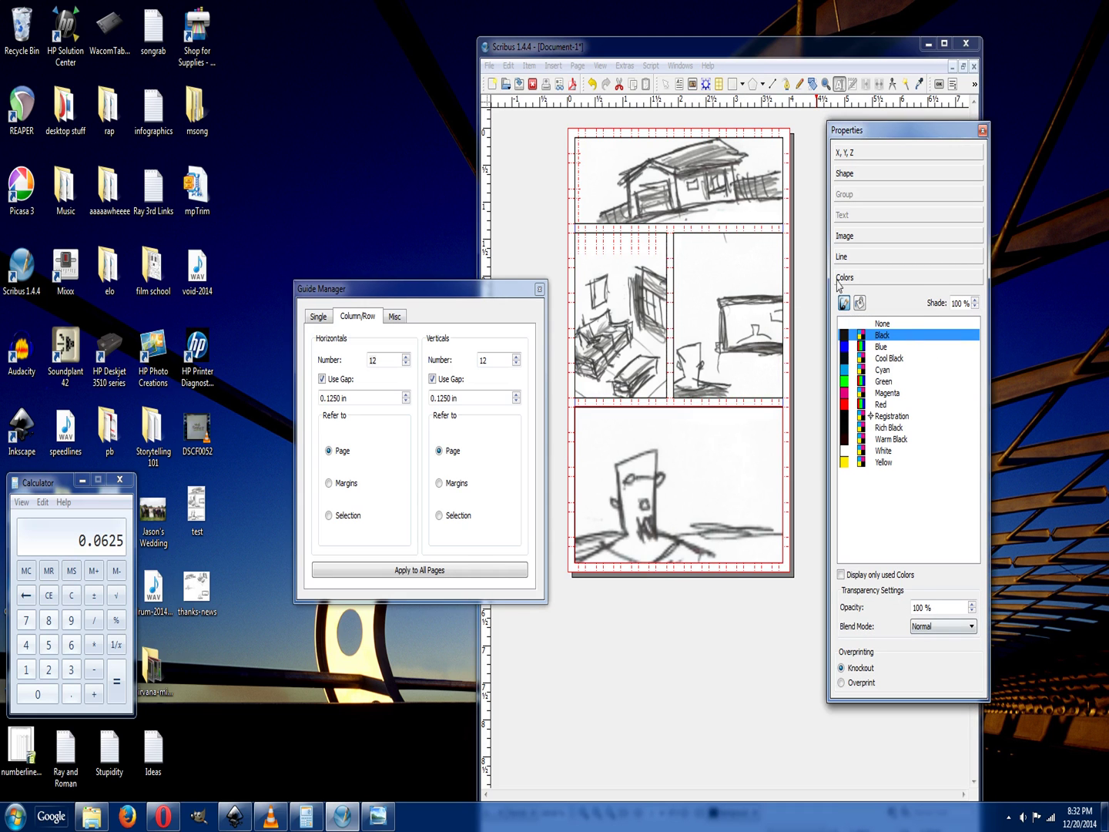
left_click(861, 257)
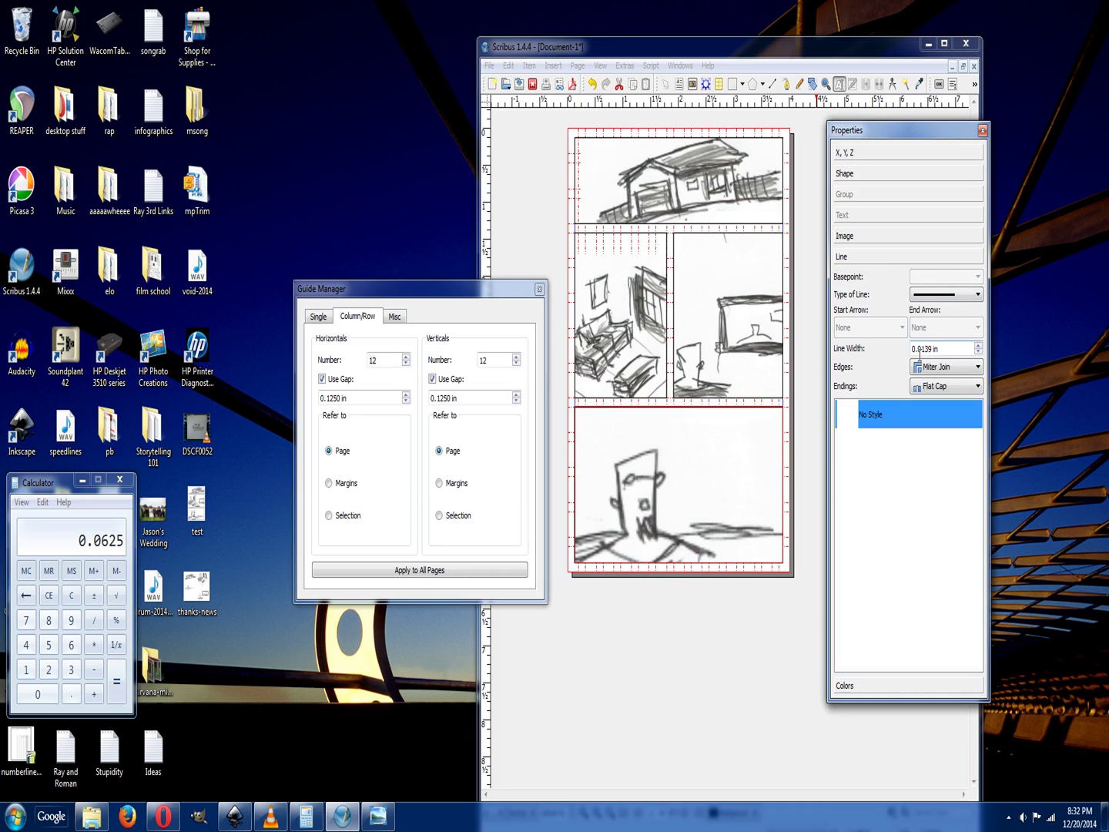
Change the middle-left frame's border edges from Miter Join to Round Join.
scroll(923, 351, "down", 2)
scroll(925, 351, "up", 2)
left_click(937, 369)
left_click(936, 381)
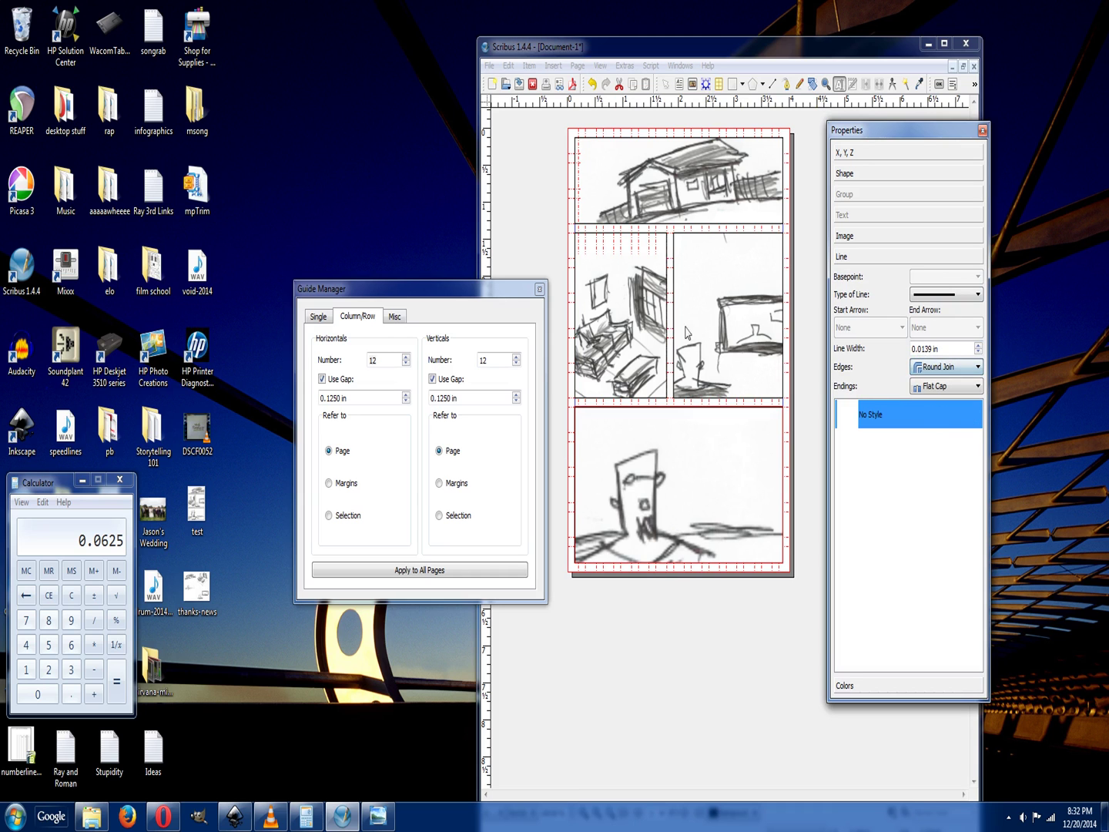
left_click(961, 374)
left_click(616, 273)
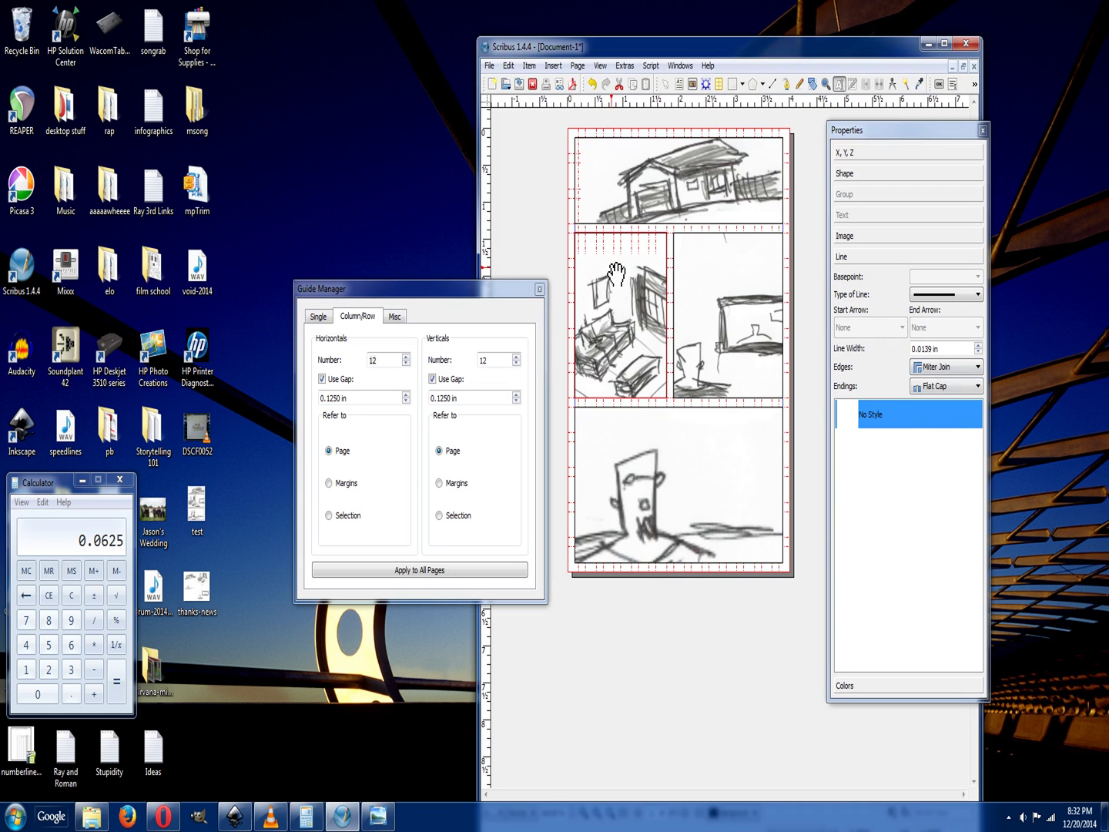
left_click(960, 375)
Set Round Join on the middle-right and bottom frame borders, then deselect all frames.
left_click(946, 411)
left_click(733, 315)
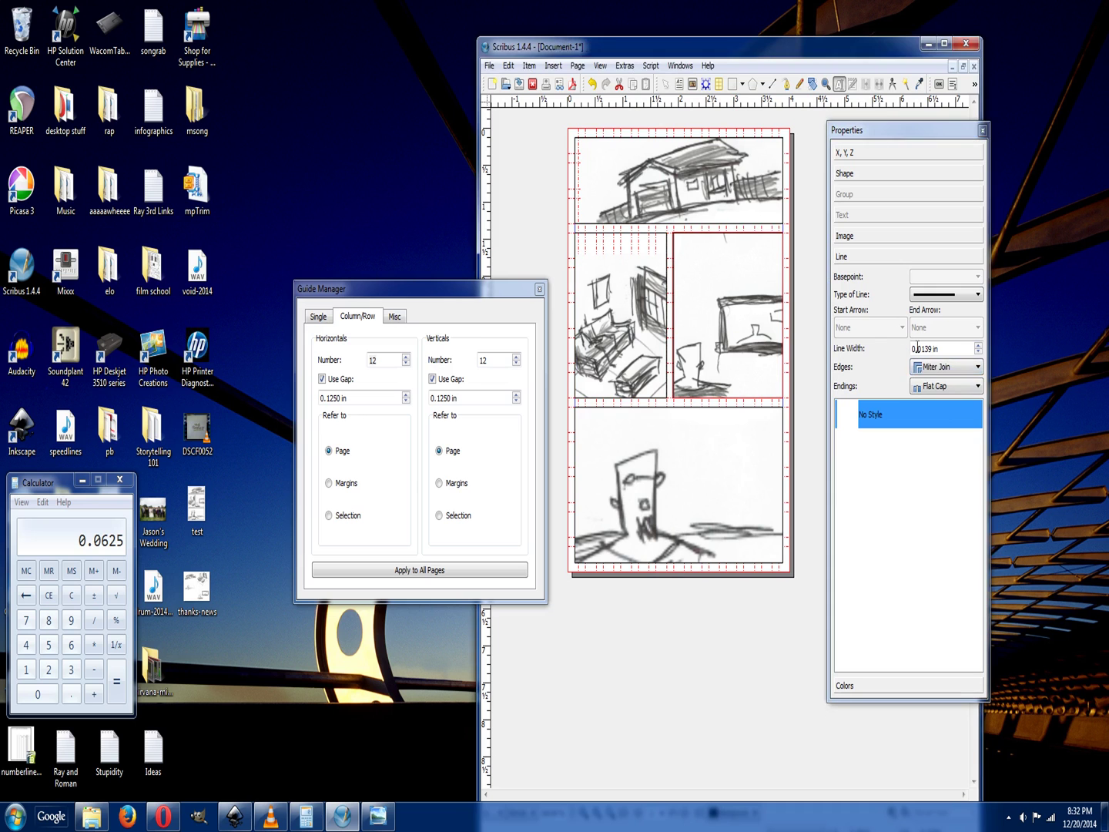
left_click(935, 375)
left_click(944, 408)
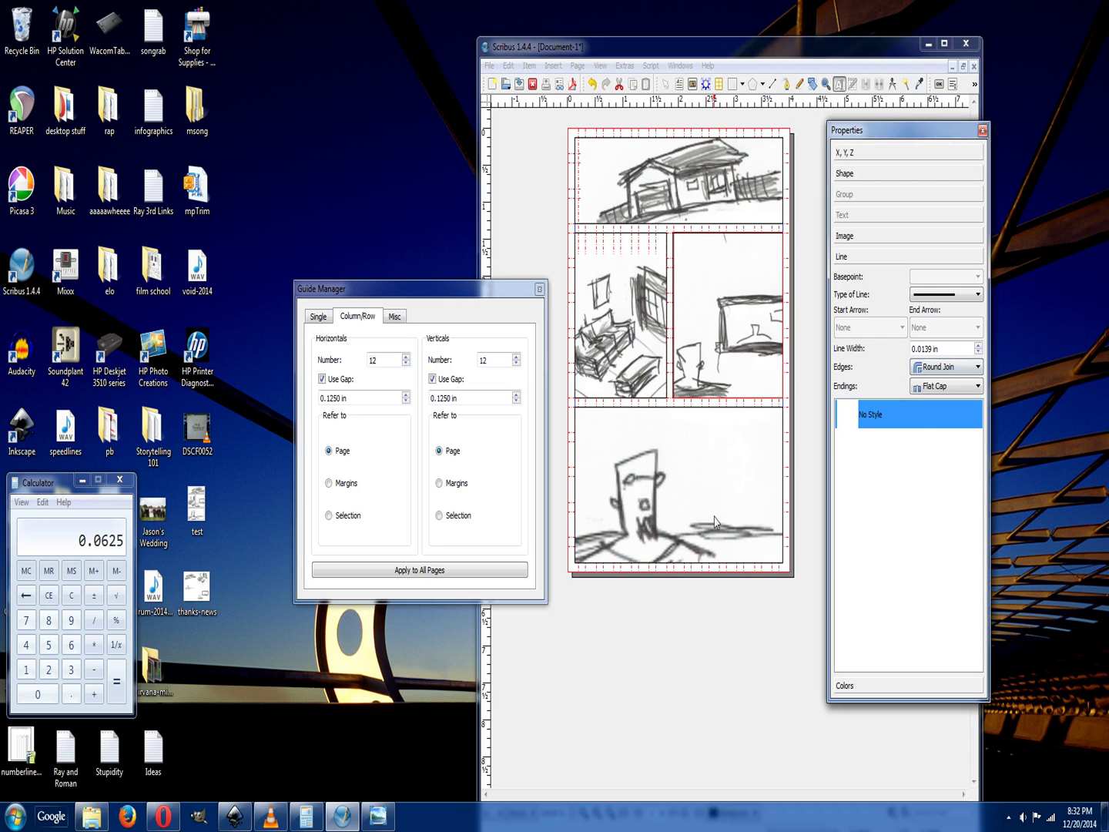
left_click(919, 369)
left_click(944, 405)
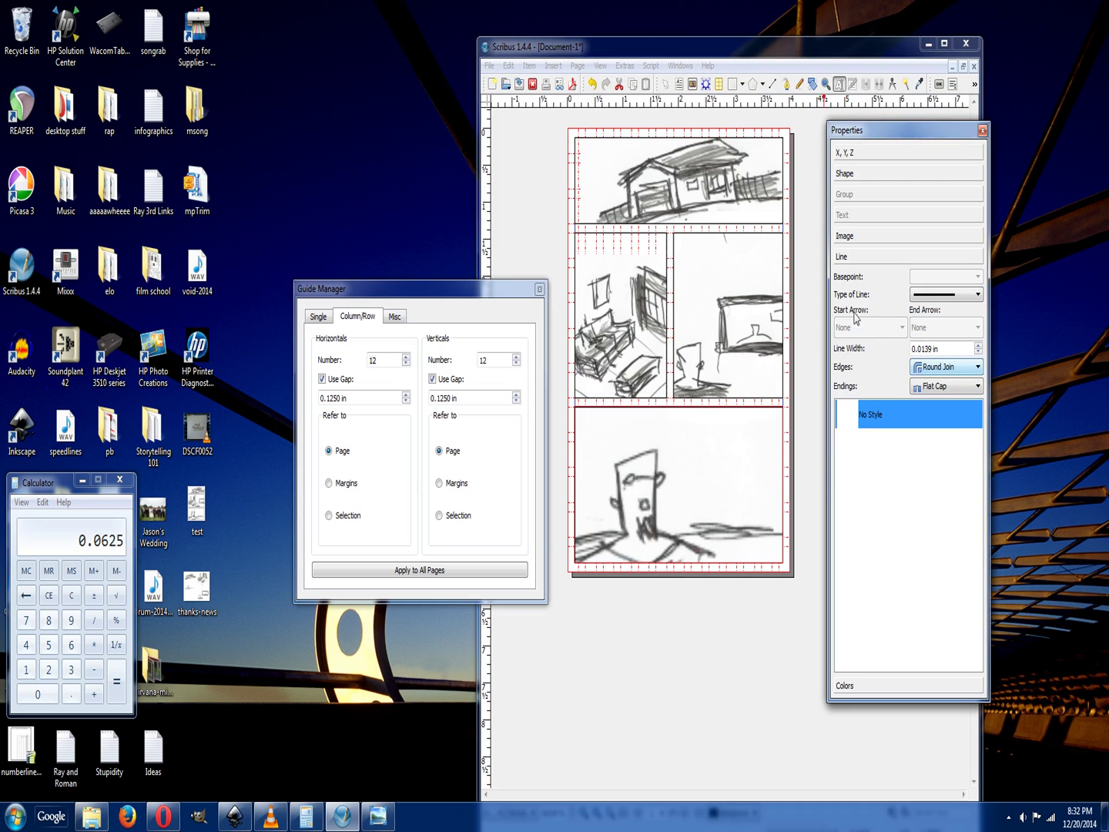
left_click(751, 183)
left_click(713, 337)
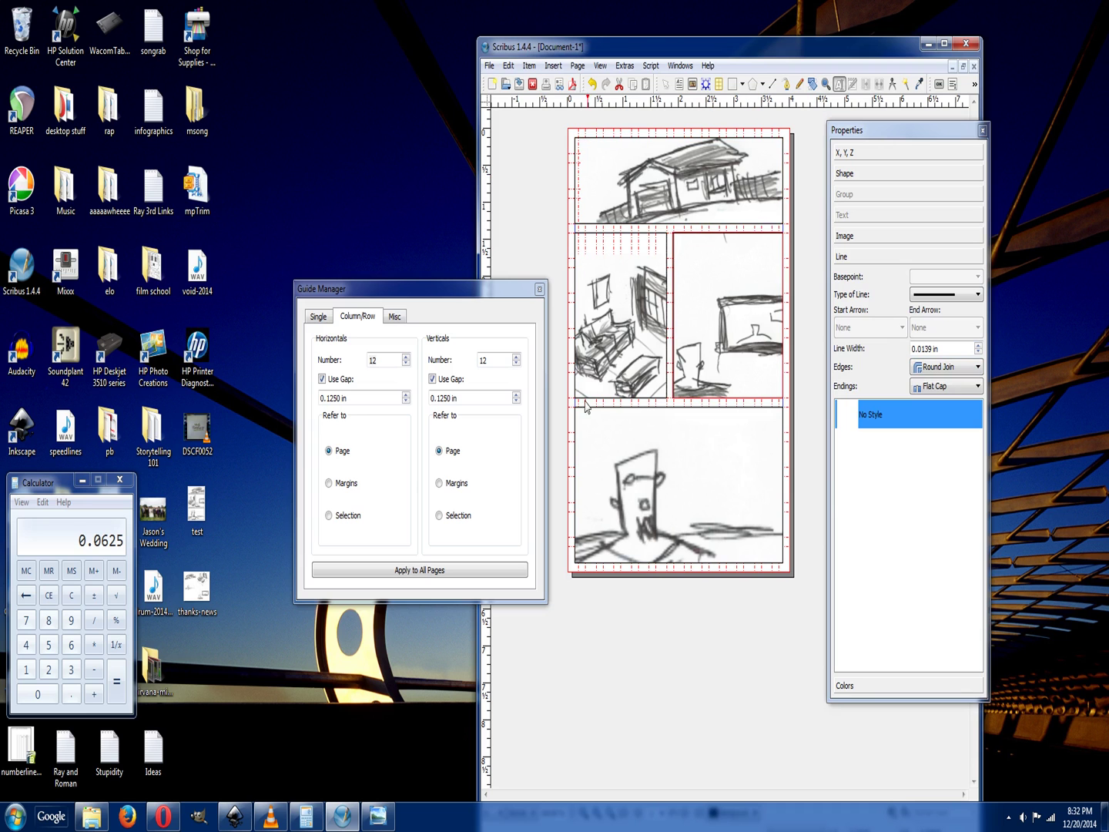
left_click(543, 250)
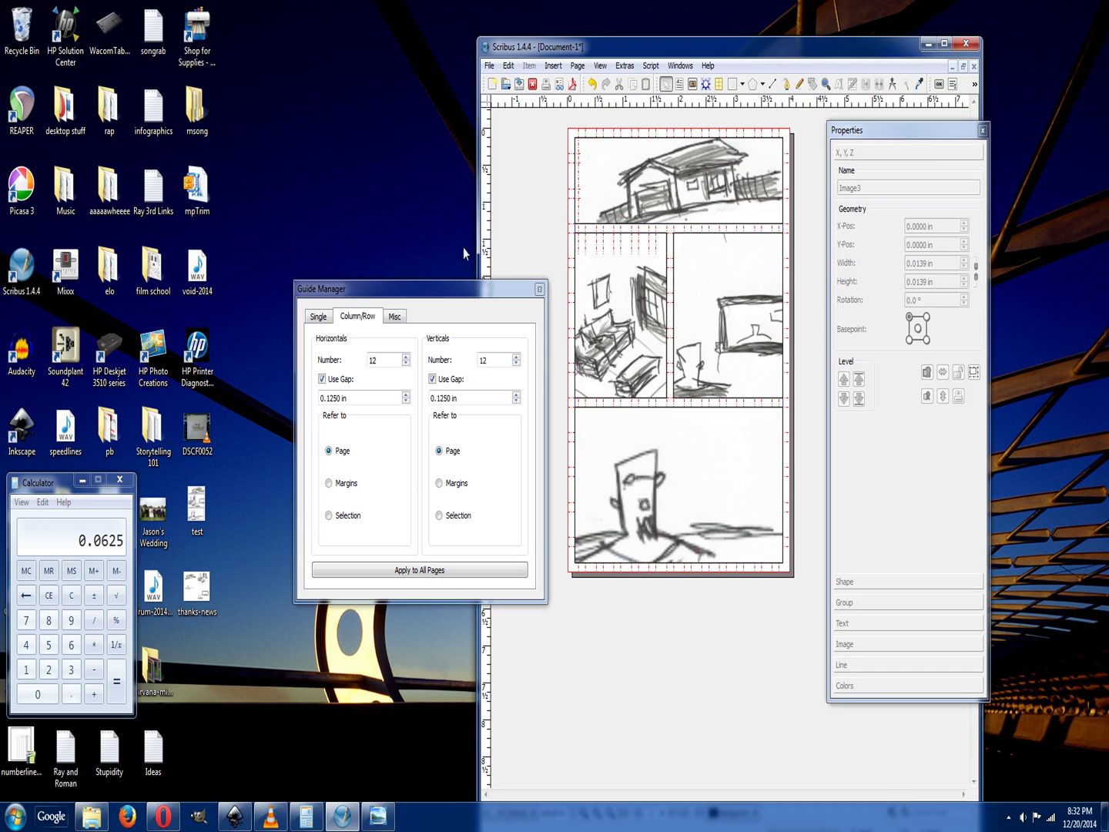
Shift the bottom figure sketch left and slightly nudge the middle-right TV sketch in their frames.
double_click(651, 499)
left_click_drag(695, 463, 672, 470)
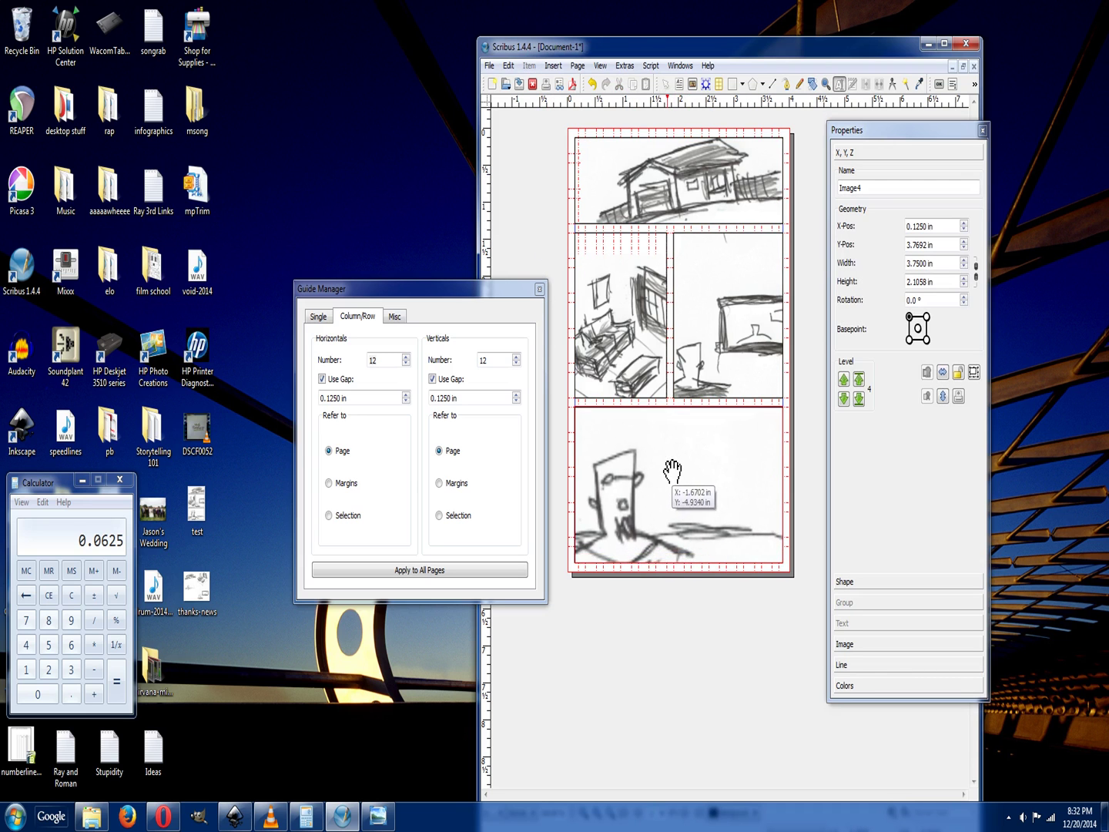
double_click(716, 321)
left_click_drag(728, 316, 732, 318)
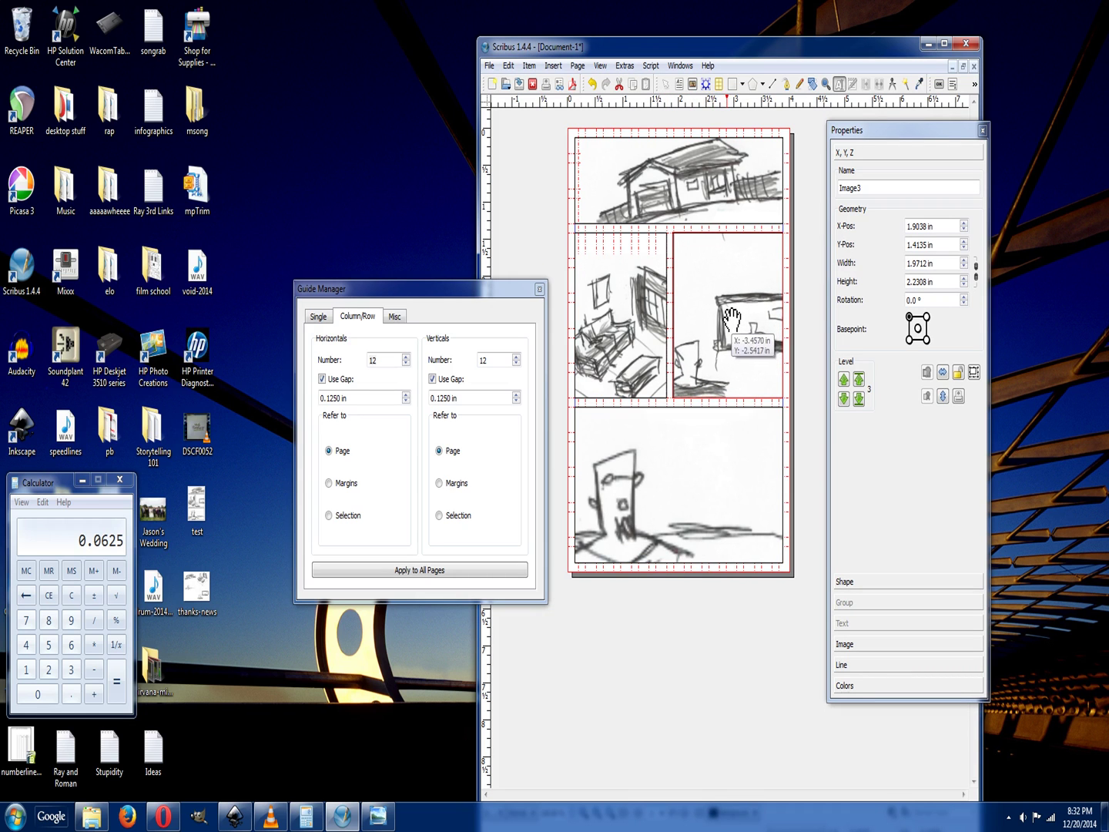
Save the current page as a 300 dpi JPEG image on the desktop, then launch VLC.
left_click(489, 66)
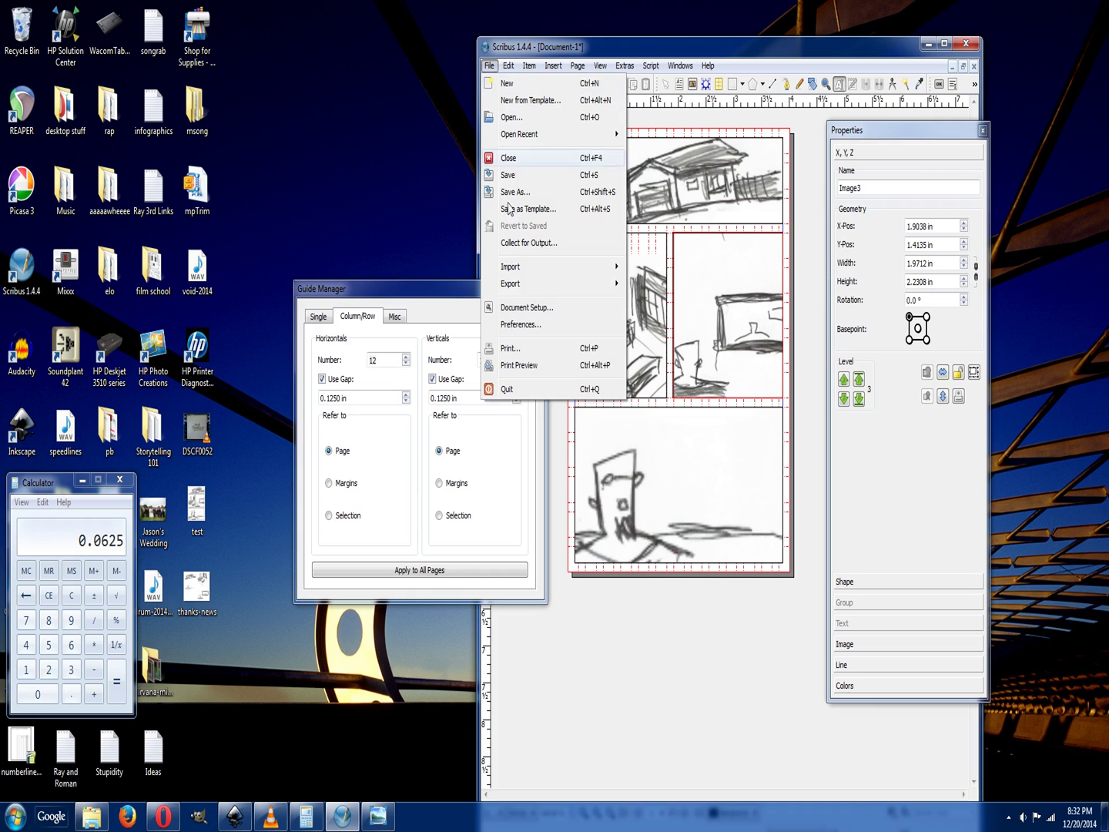
mouse_move(532, 285)
mouse_move(537, 301)
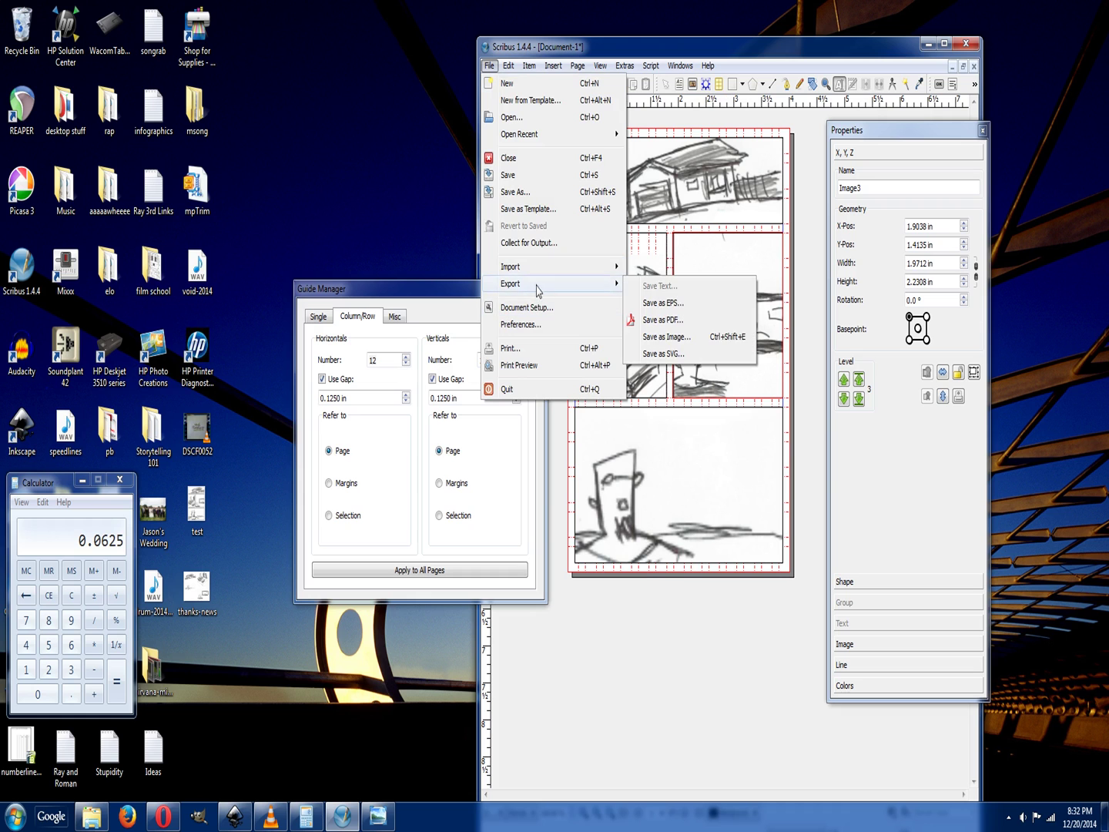
left_click(663, 336)
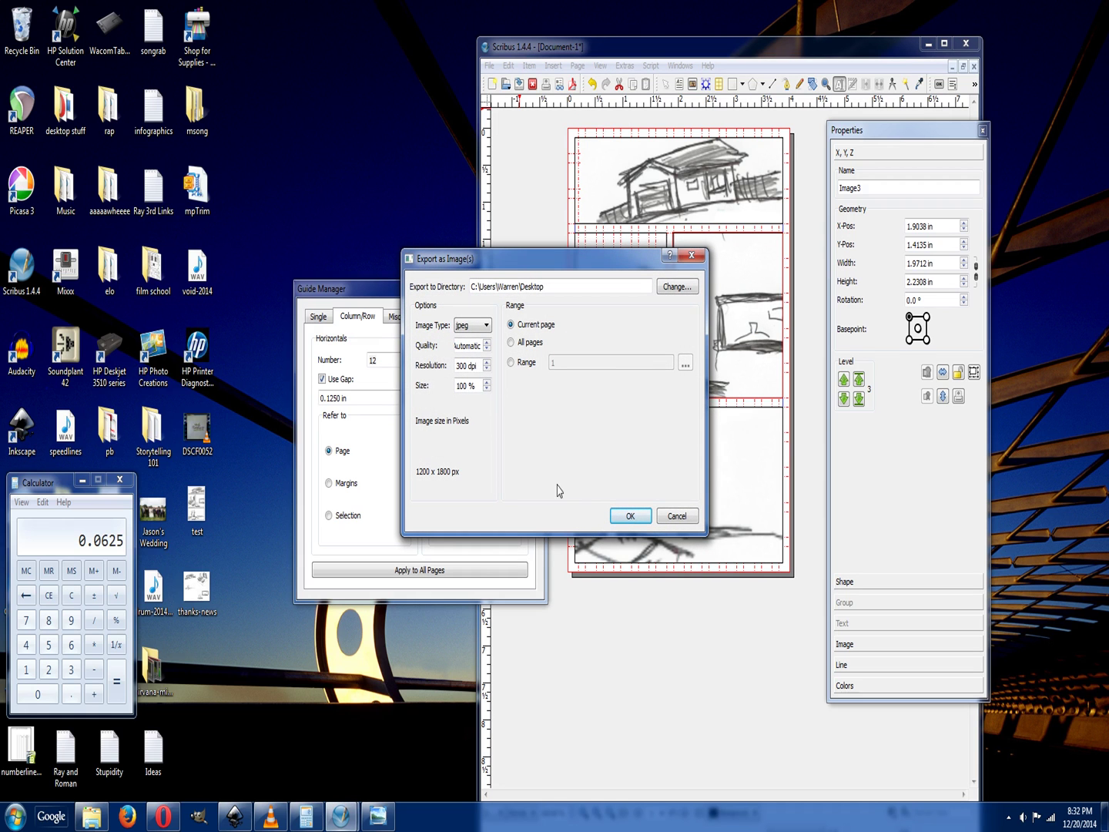
left_click(632, 515)
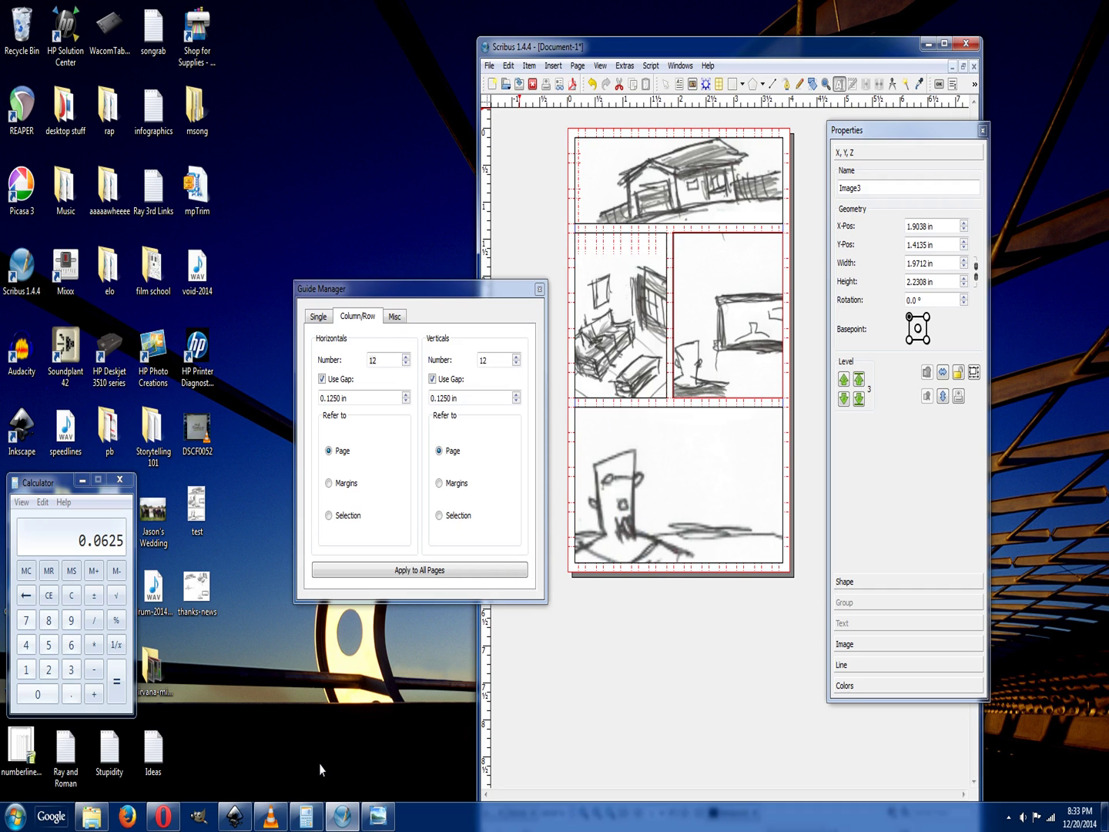
left_click(270, 815)
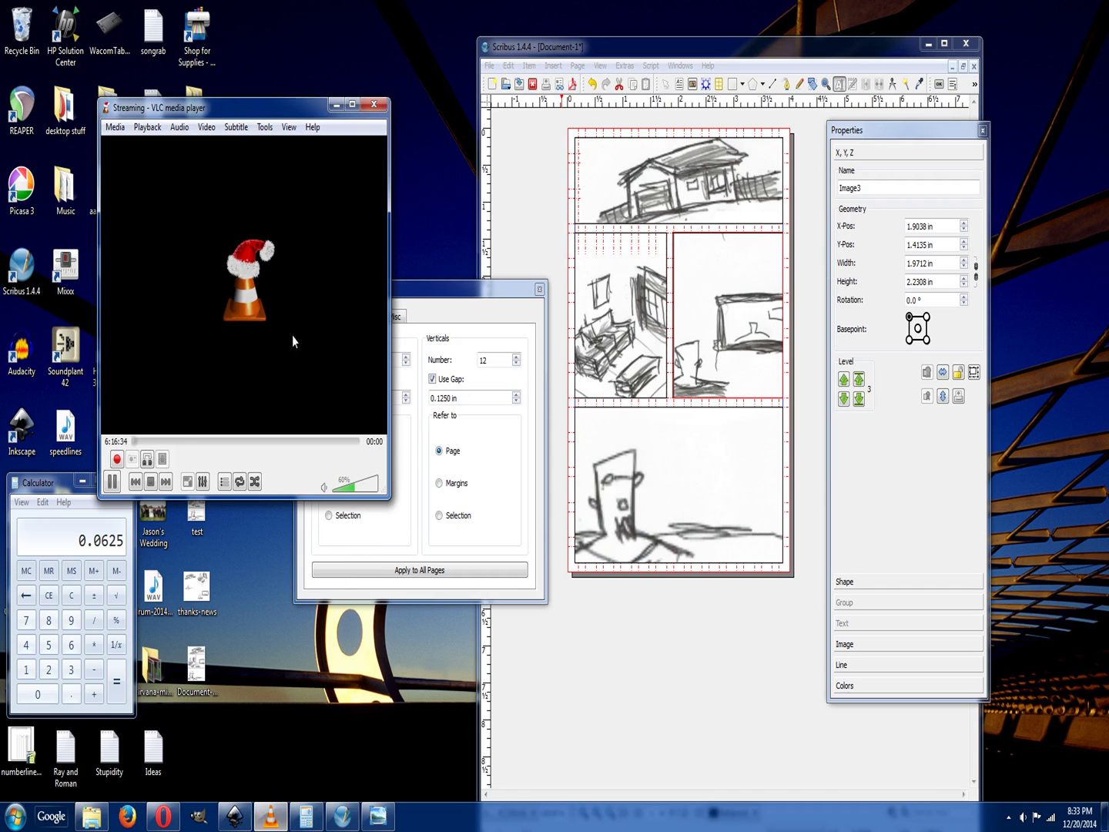